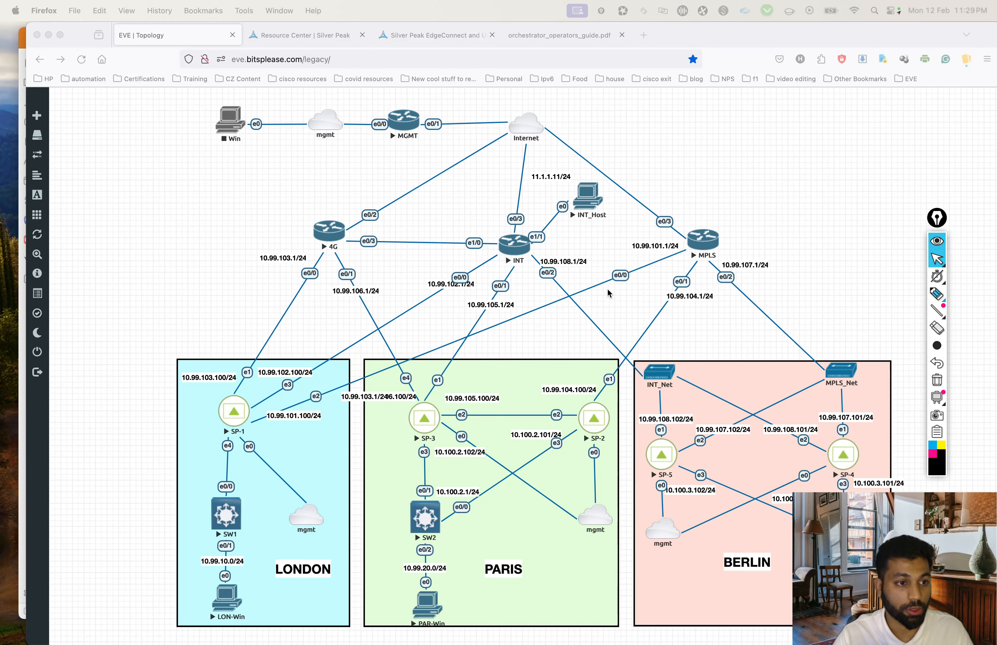
Step: Switch to the Aruba Orchestrator window and draw a black triangle with a line on each side, one labelled L and the other W
key(ctrl+Up)
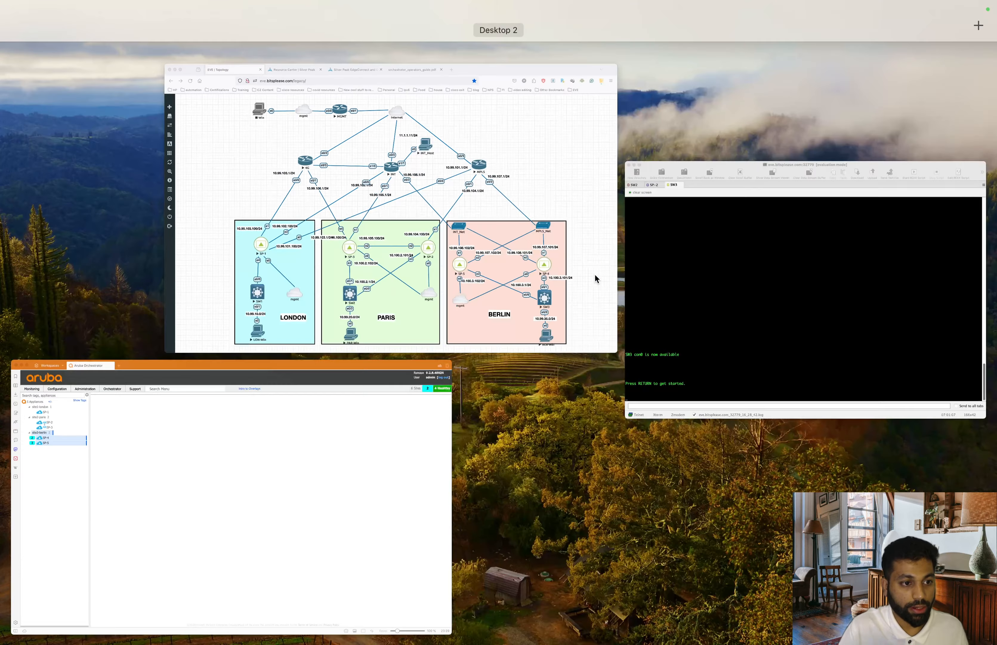
click(356, 478)
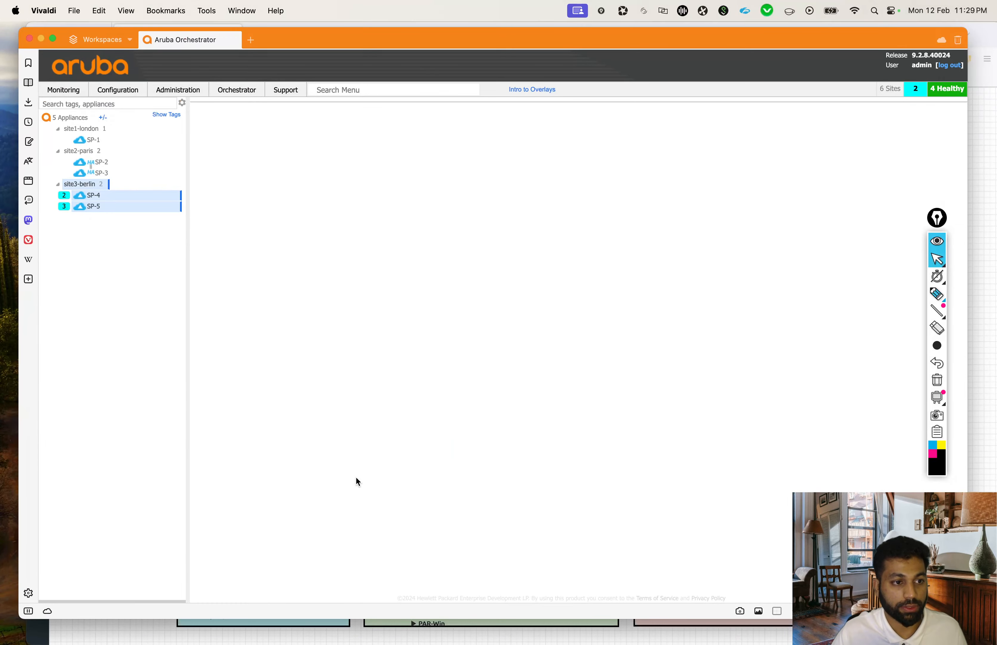
click(937, 295)
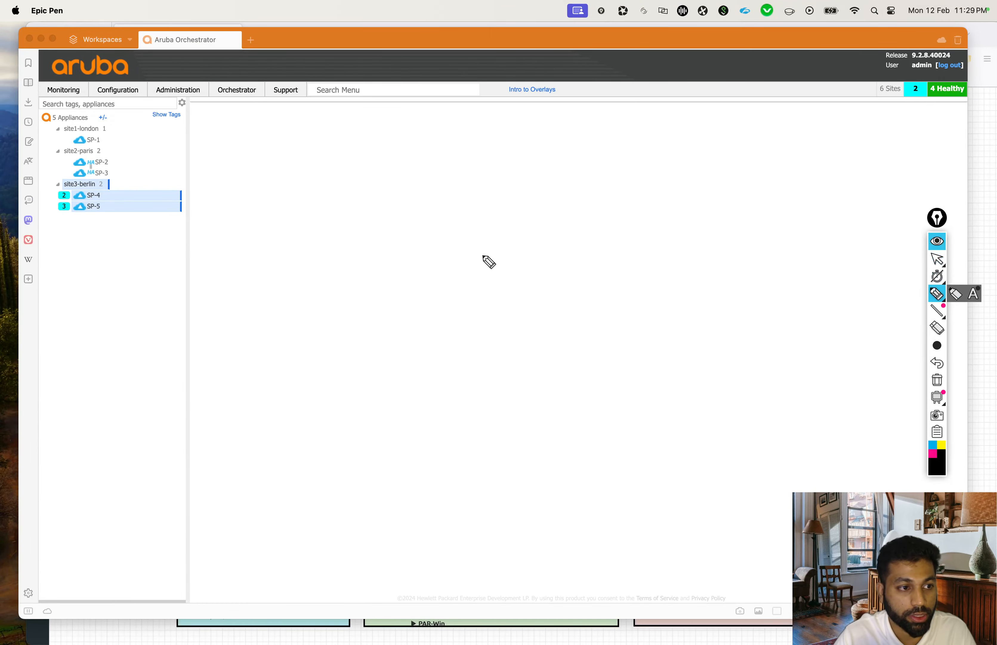
mouse_move(520, 218)
mouse_down()
mouse_move(490, 279)
mouse_move(521, 218)
mouse_up()
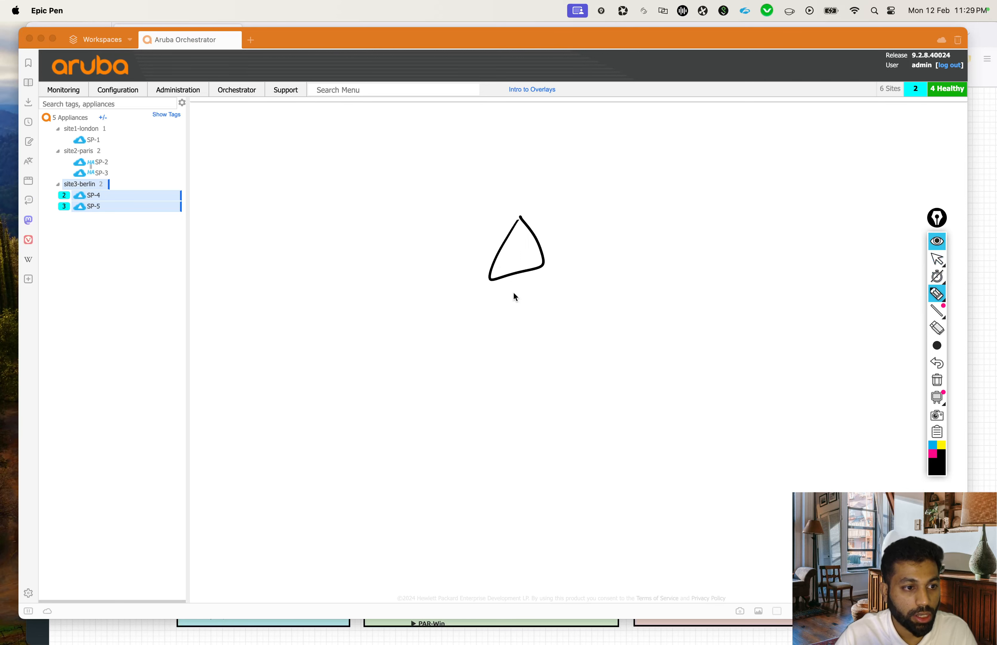
drag(448, 254, 494, 246)
mouse_move(420, 223)
mouse_down()
mouse_move(420, 236)
mouse_move(431, 236)
mouse_up()
mouse_move(542, 239)
mouse_down()
mouse_move(596, 223)
mouse_move(579, 205)
mouse_up()
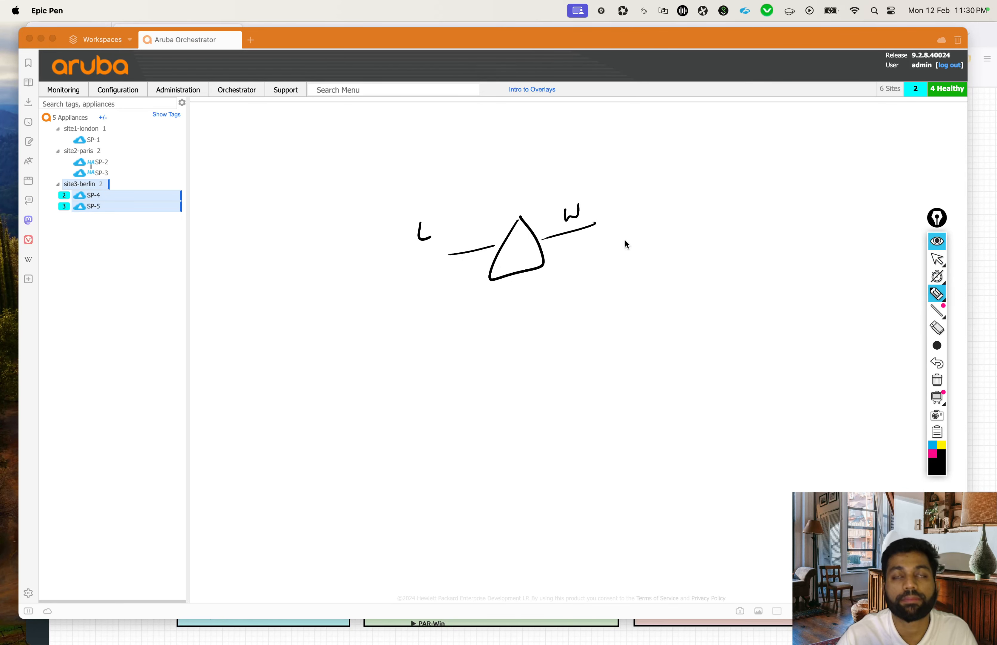
Step: Write a pink A beside the triangle's L line and a pink B beside its W line
click(933, 453)
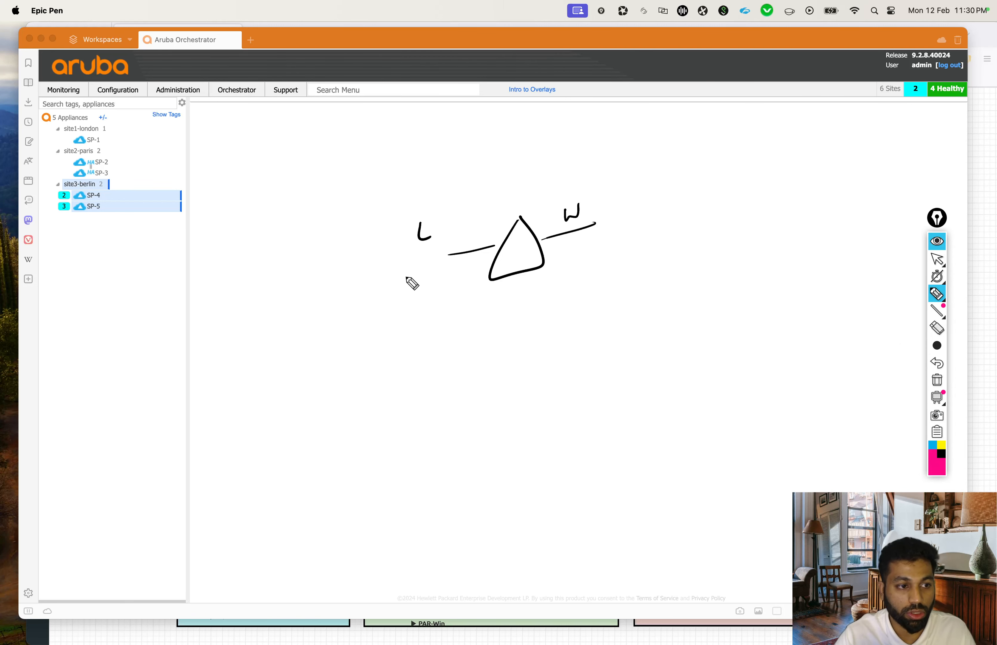
drag(426, 289, 444, 276)
drag(581, 247, 581, 263)
drag(581, 248, 582, 262)
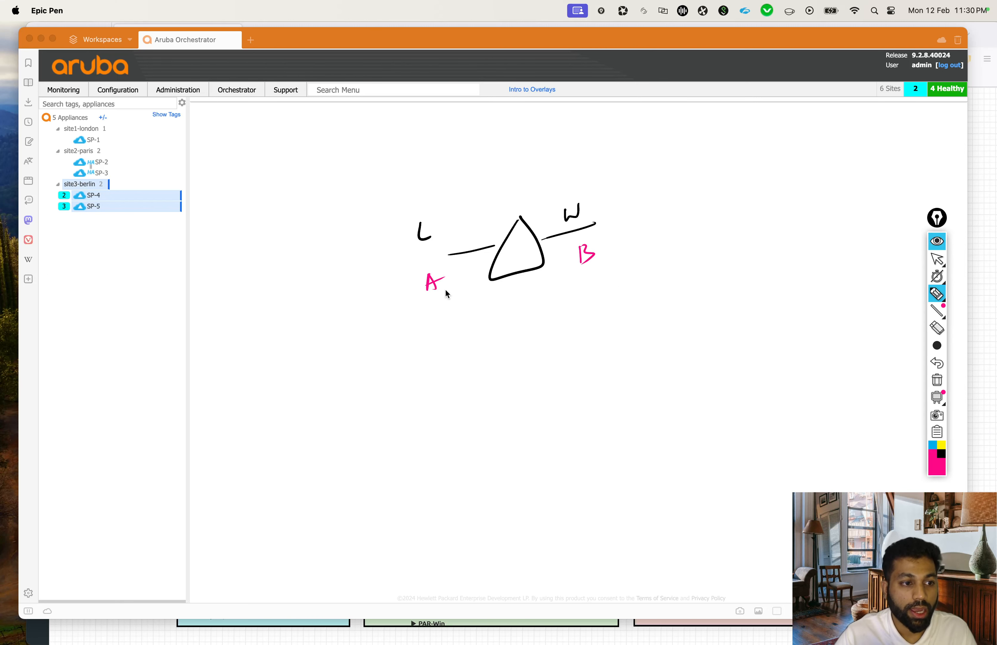
Step: Draw a blue curved arrow from A to B and write FTP with an x beneath it
click(933, 445)
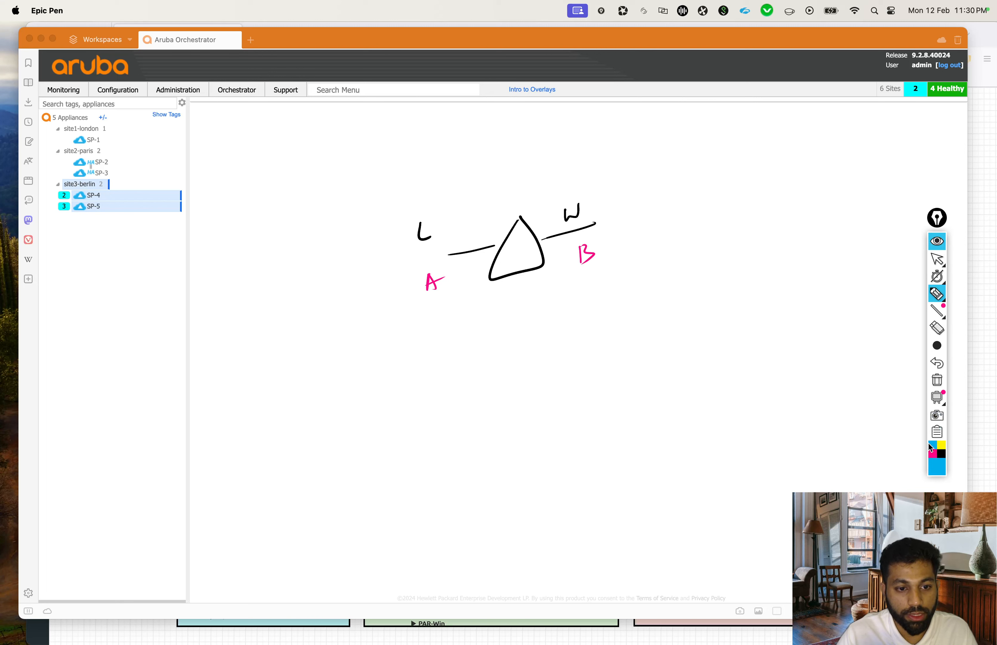
mouse_move(445, 294)
mouse_down()
mouse_move(554, 298)
mouse_move(578, 273)
mouse_up()
drag(570, 290, 564, 277)
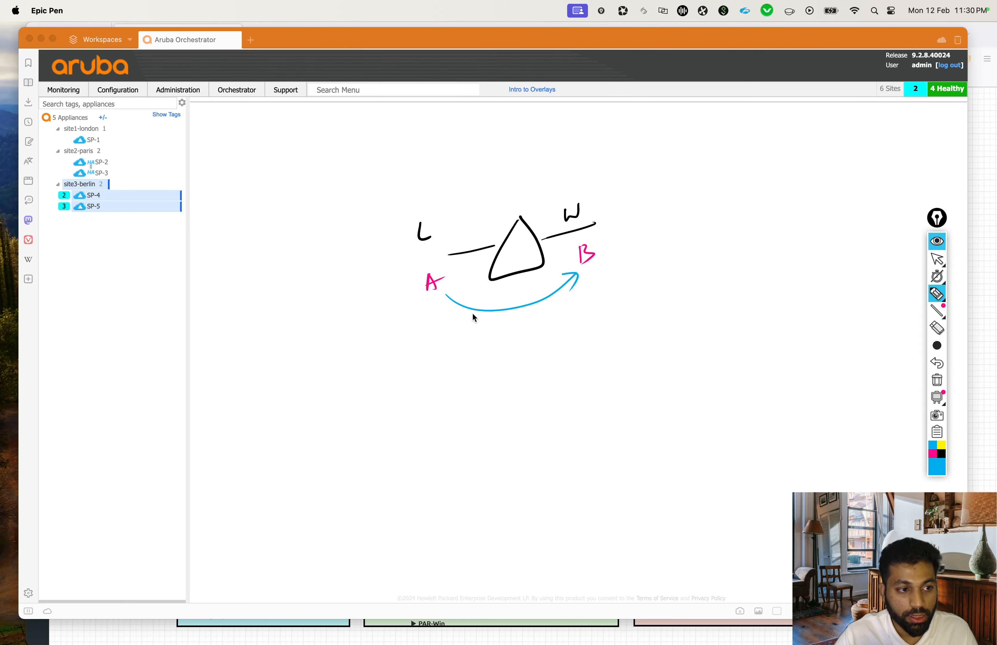
drag(505, 326, 502, 338)
drag(503, 326, 509, 330)
mouse_move(510, 324)
mouse_down()
mouse_move(520, 322)
mouse_move(521, 336)
mouse_up()
drag(523, 323, 523, 353)
drag(522, 344, 515, 355)
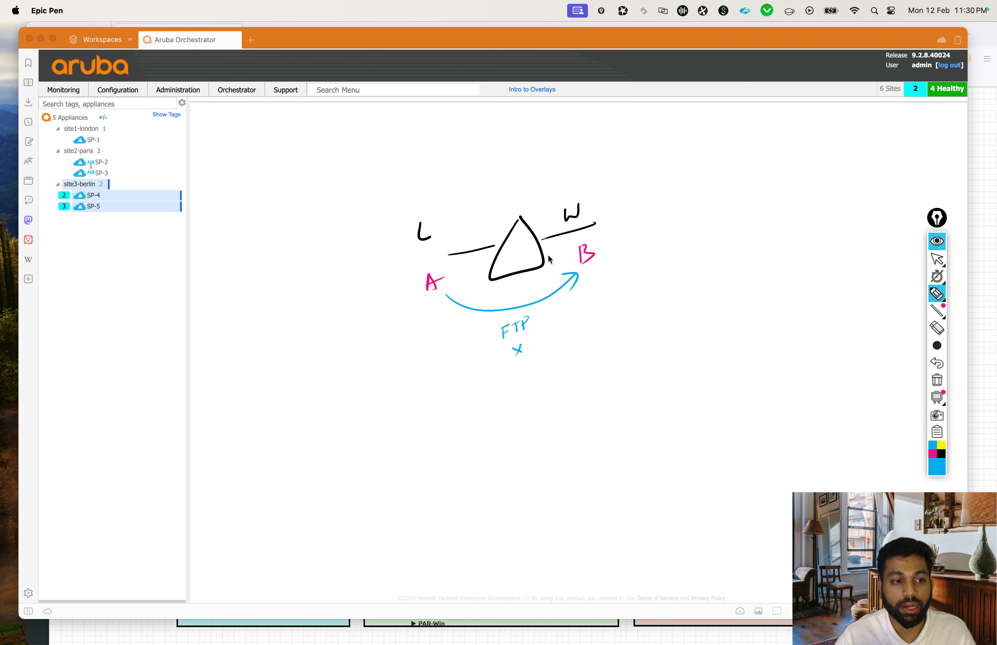
Step: Draw a second black triangle with a line on each side, labelled W on the side facing the first triangle and L on the other
click(942, 453)
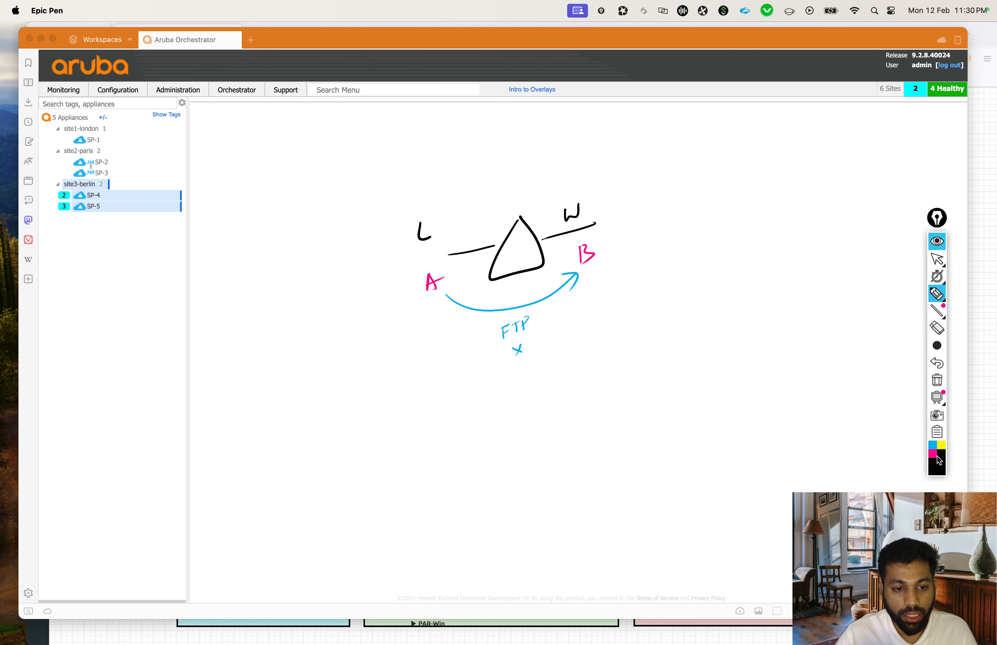
mouse_move(784, 205)
mouse_down()
mouse_move(793, 241)
mouse_move(846, 216)
mouse_up()
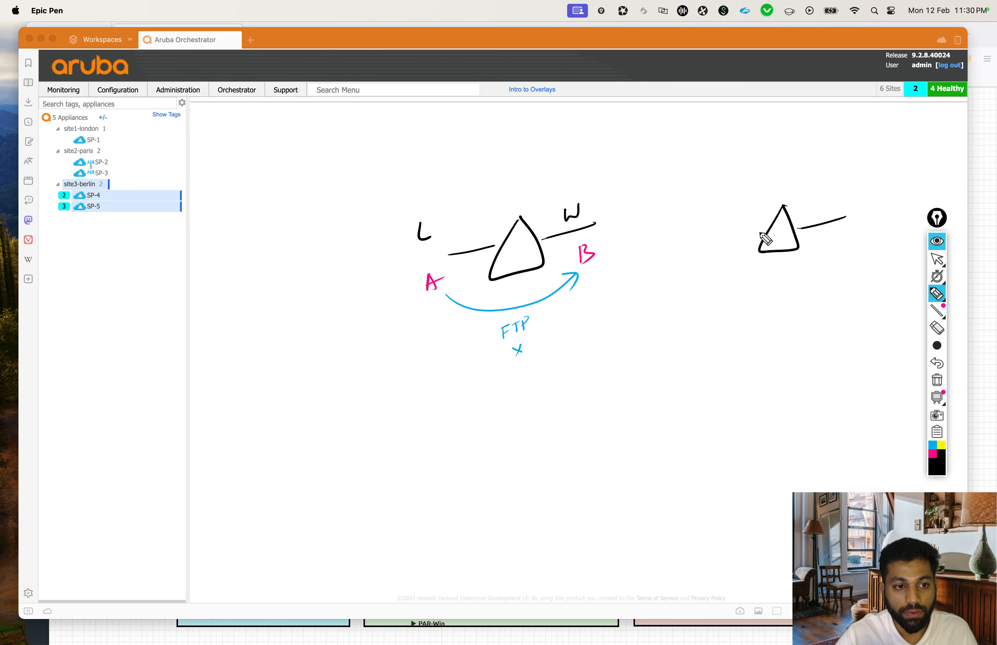
drag(723, 240, 758, 234)
drag(848, 224, 865, 237)
drag(707, 246, 726, 241)
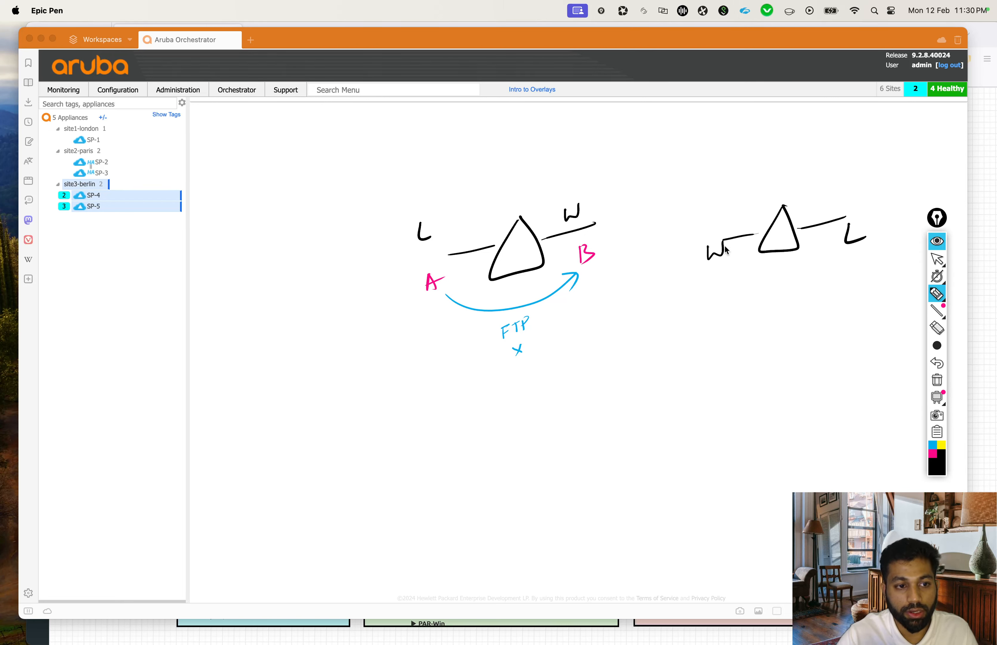
Step: Write a pink C above the second triangle's L line and a pink D above its W line
click(933, 454)
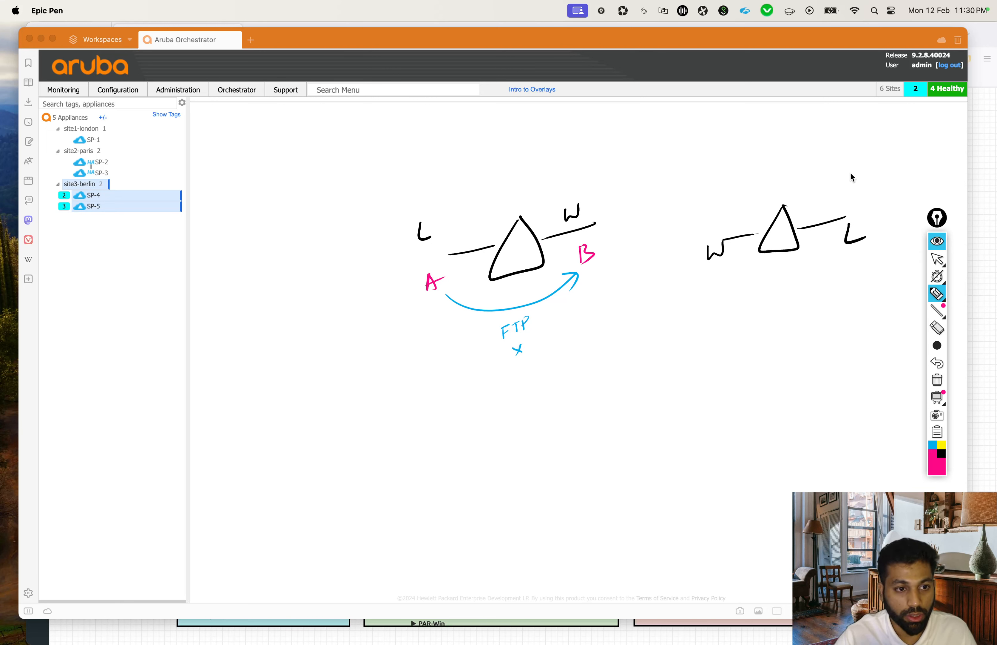
drag(860, 174, 861, 191)
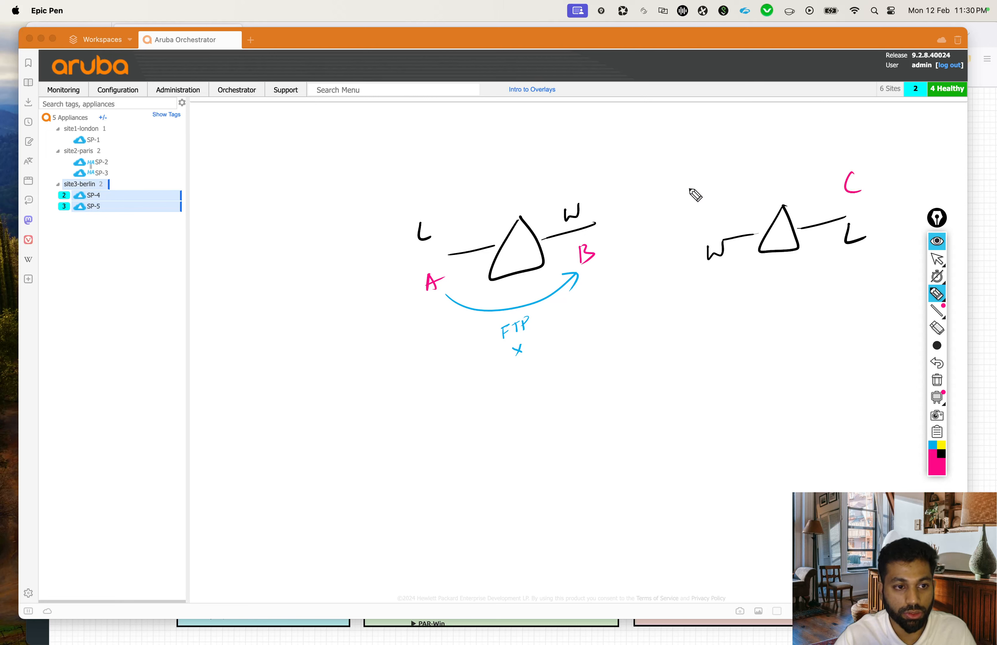
drag(699, 187, 696, 207)
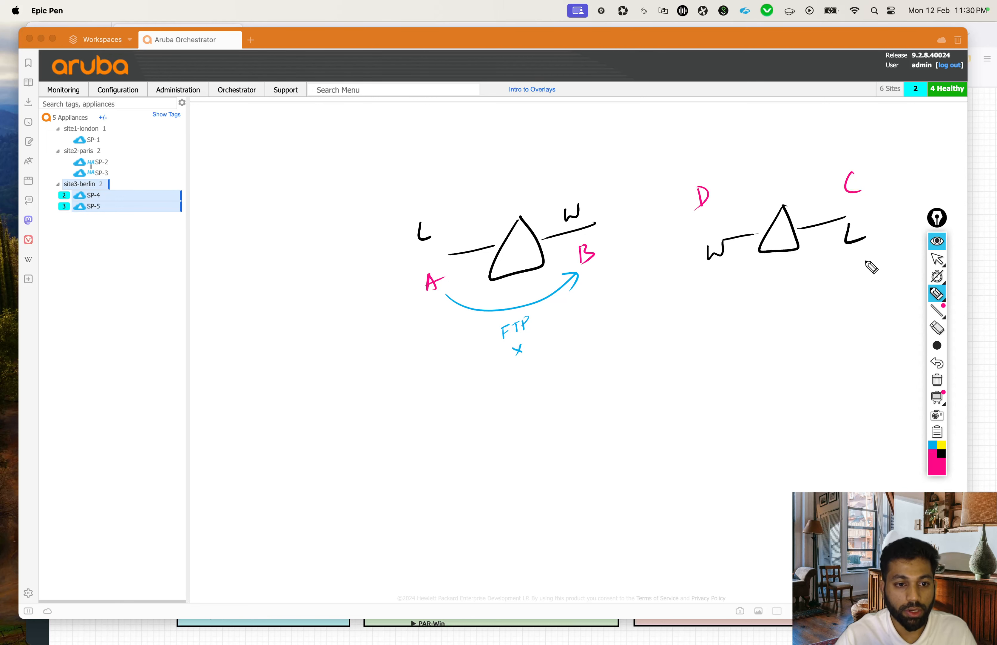
Step: Draw a long blue curved arrow from A to the second triangle's L side and circle both L labels
click(936, 445)
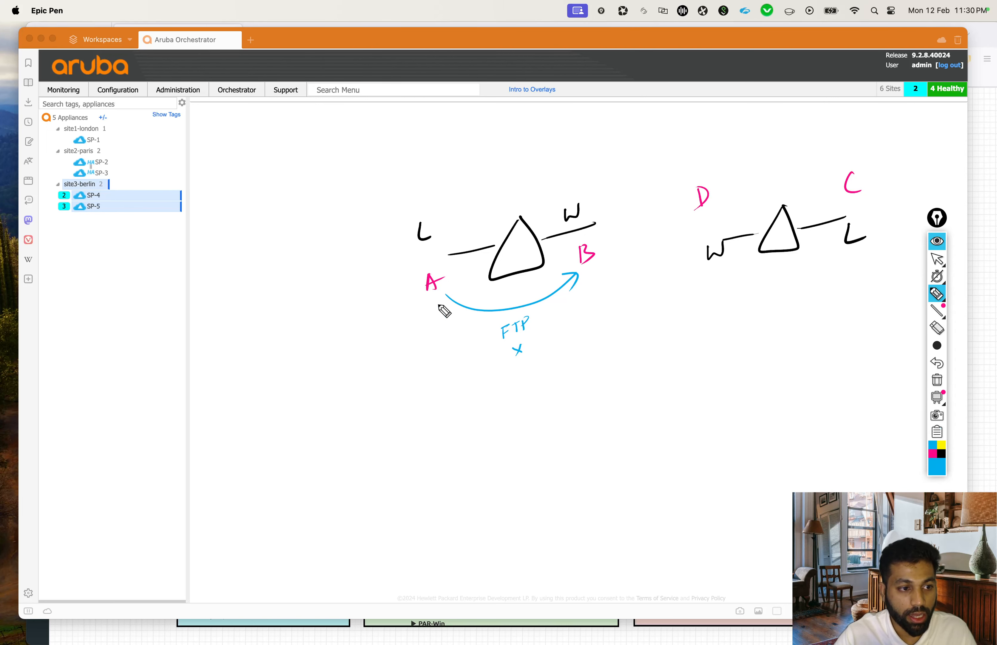
mouse_move(451, 298)
mouse_down()
mouse_move(483, 349)
mouse_move(685, 398)
mouse_move(880, 267)
mouse_move(885, 289)
mouse_up()
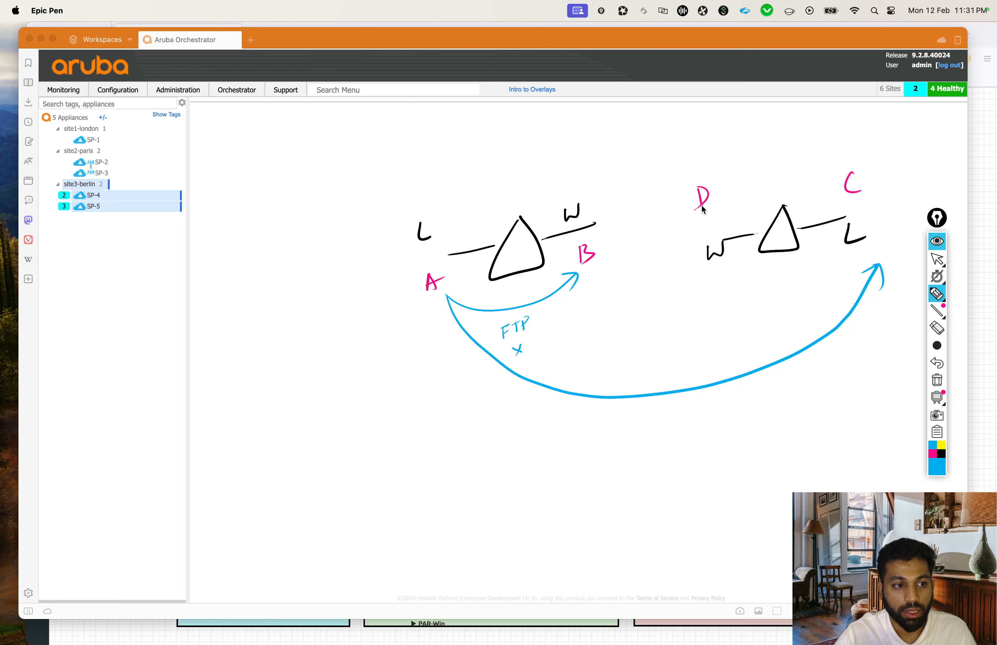
drag(426, 222, 438, 226)
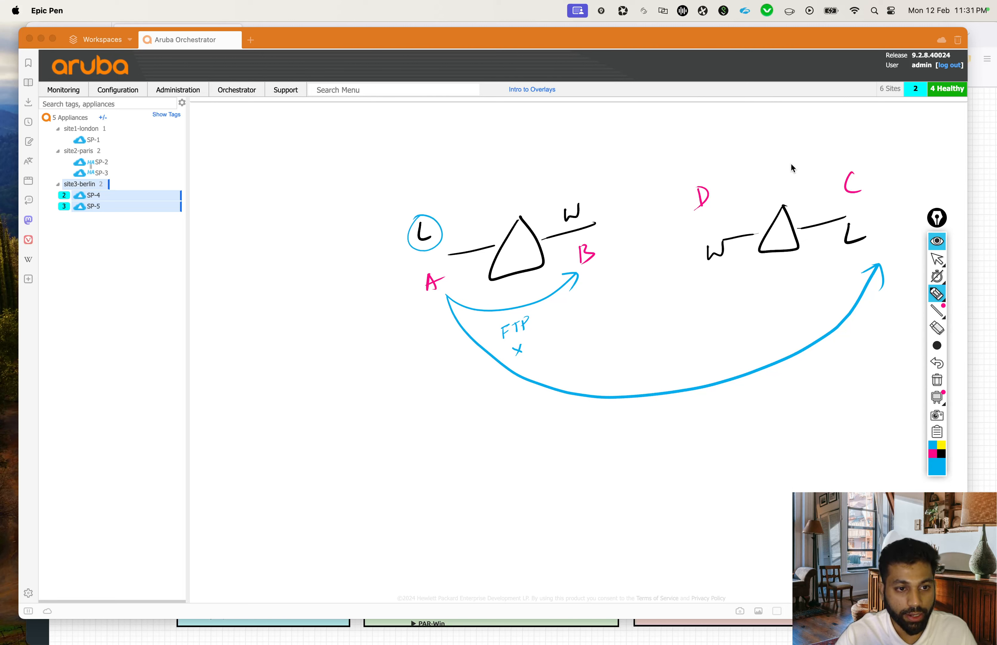
drag(860, 225, 857, 218)
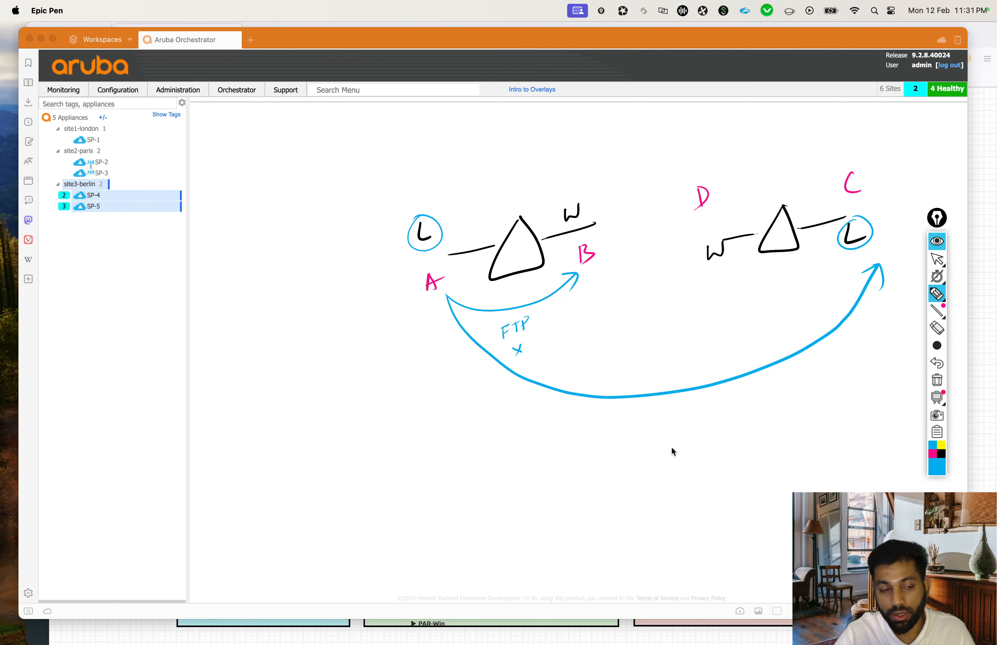
Step: Write "Stateful" in blue below the long arrow, underline it, and add freehand blue strokes beside the word
mouse_move(559, 437)
mouse_down()
mouse_move(553, 462)
mouse_move(583, 449)
mouse_move(601, 460)
mouse_move(625, 444)
mouse_move(629, 425)
mouse_up()
mouse_move(565, 476)
mouse_down()
mouse_move(635, 465)
mouse_move(620, 471)
mouse_up()
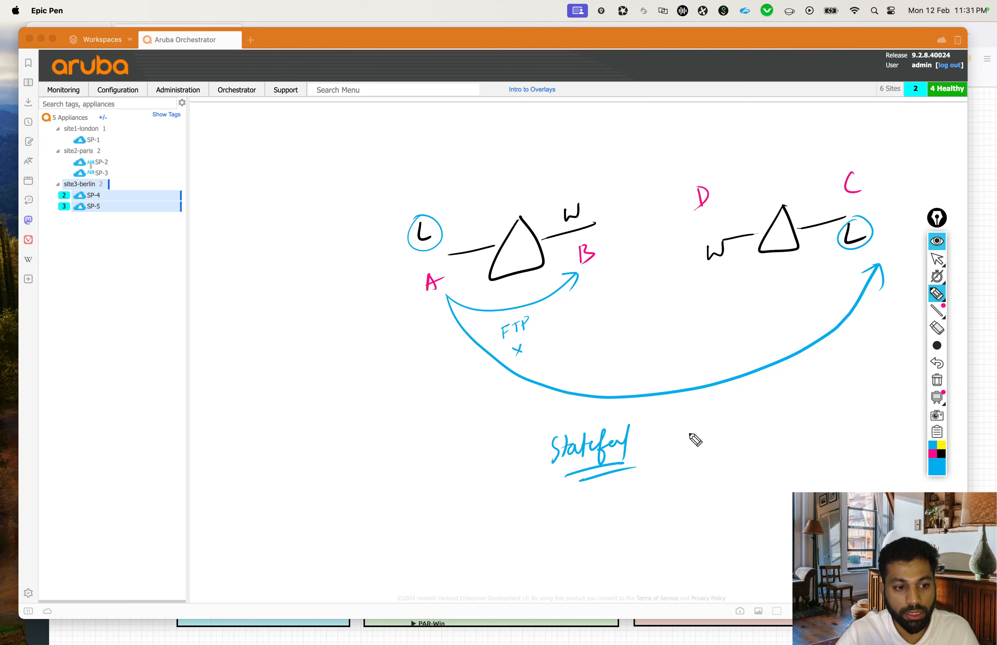
mouse_move(696, 431)
mouse_down()
mouse_move(699, 445)
mouse_move(712, 439)
mouse_up()
mouse_move(714, 438)
mouse_down()
mouse_move(747, 428)
mouse_move(767, 441)
mouse_up()
mouse_move(725, 421)
mouse_down()
mouse_move(741, 407)
mouse_move(733, 415)
mouse_up()
drag(734, 408, 746, 404)
mouse_move(739, 406)
mouse_down()
mouse_move(738, 419)
mouse_move(751, 403)
mouse_up()
mouse_move(751, 403)
mouse_down()
mouse_move(755, 412)
mouse_move(710, 460)
mouse_move(727, 460)
mouse_up()
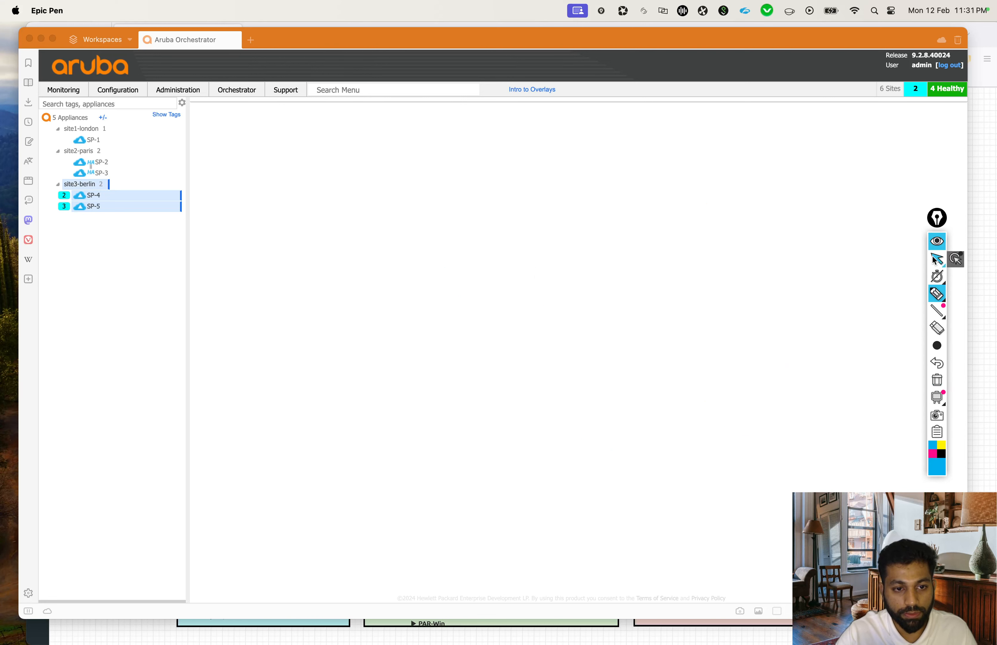
Step: Clear all pen annotations, collapse the drawing tools, and return to the Orchestrator page
click(938, 383)
click(938, 259)
click(941, 240)
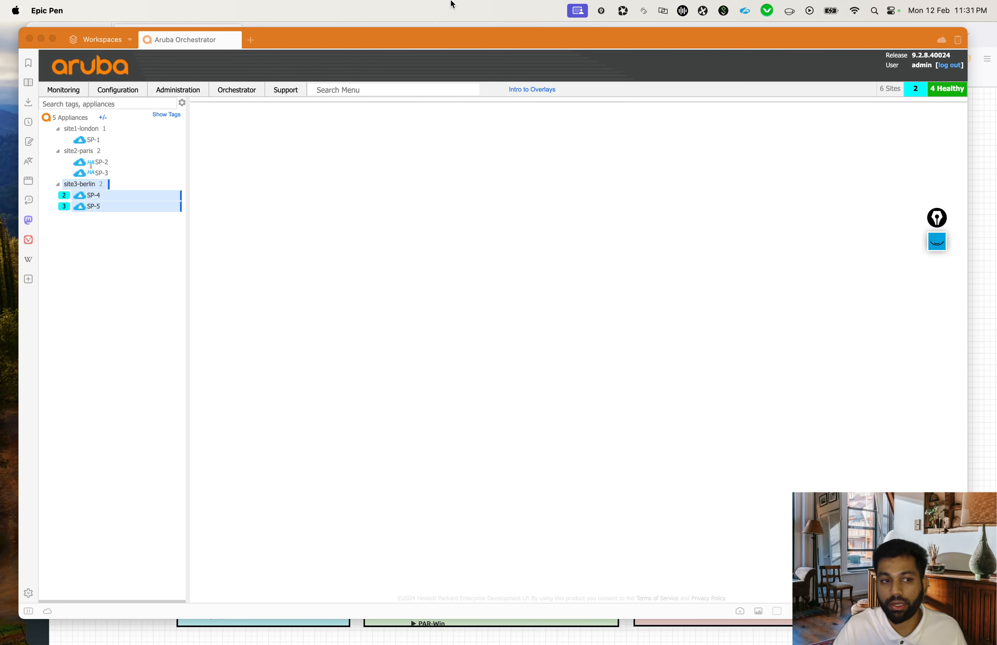
click(750, 265)
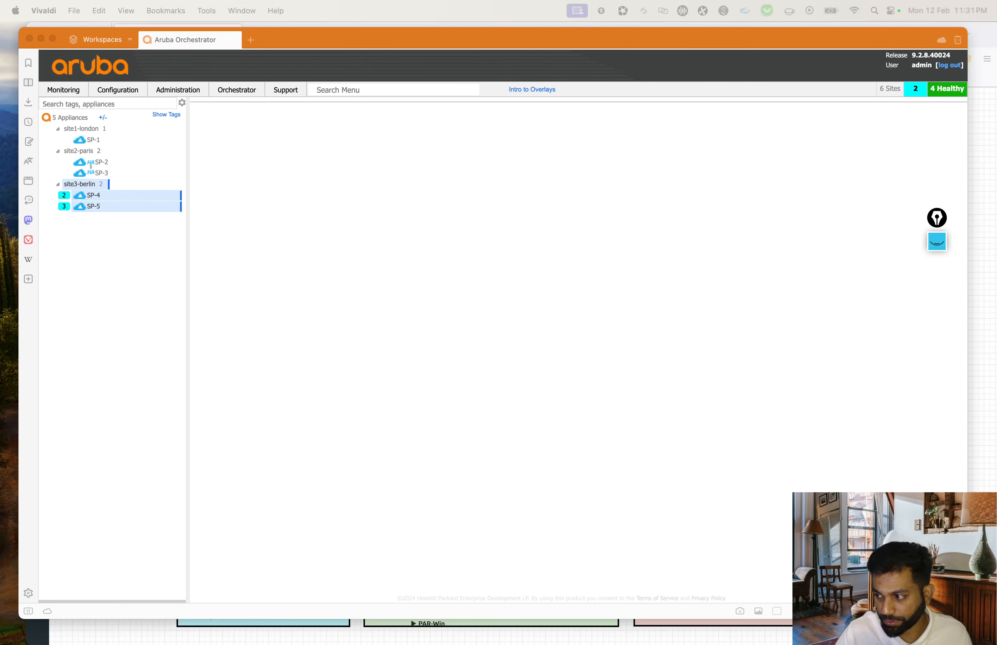
click(352, 203)
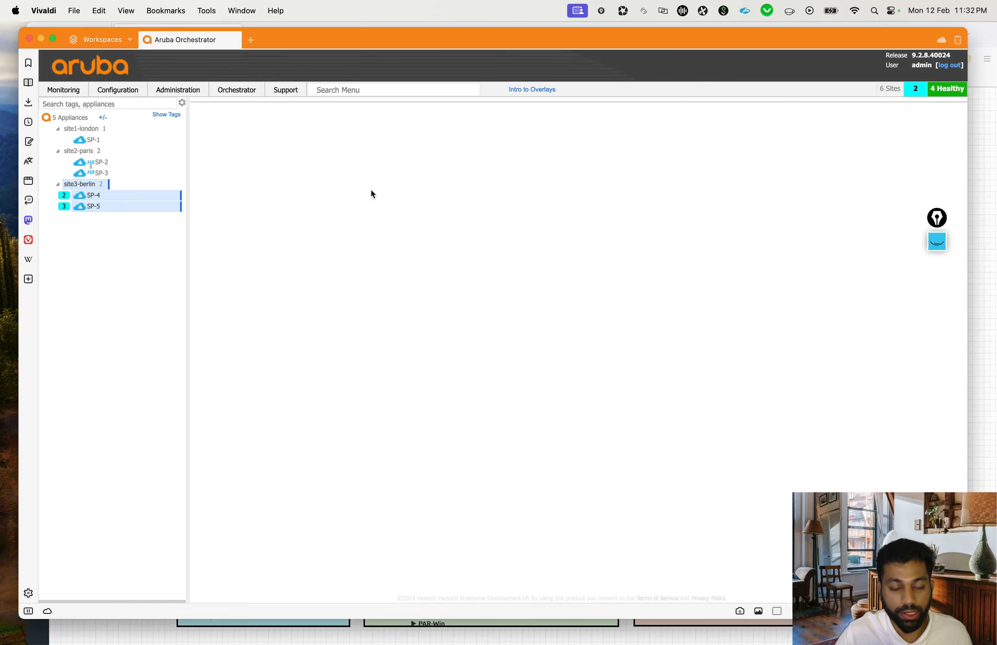
mouse_move(118, 98)
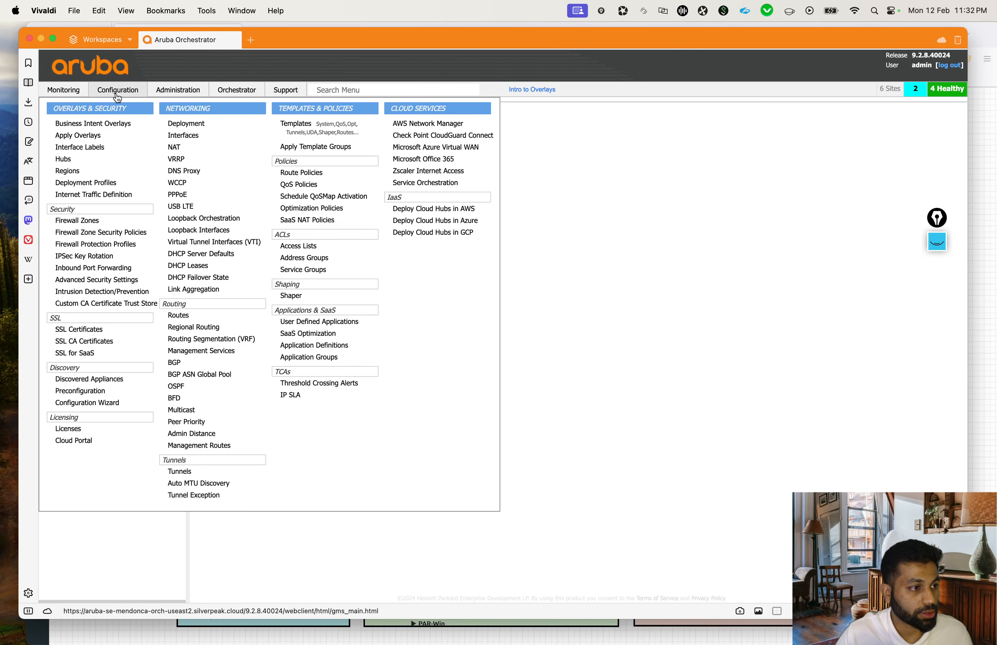
click(89, 221)
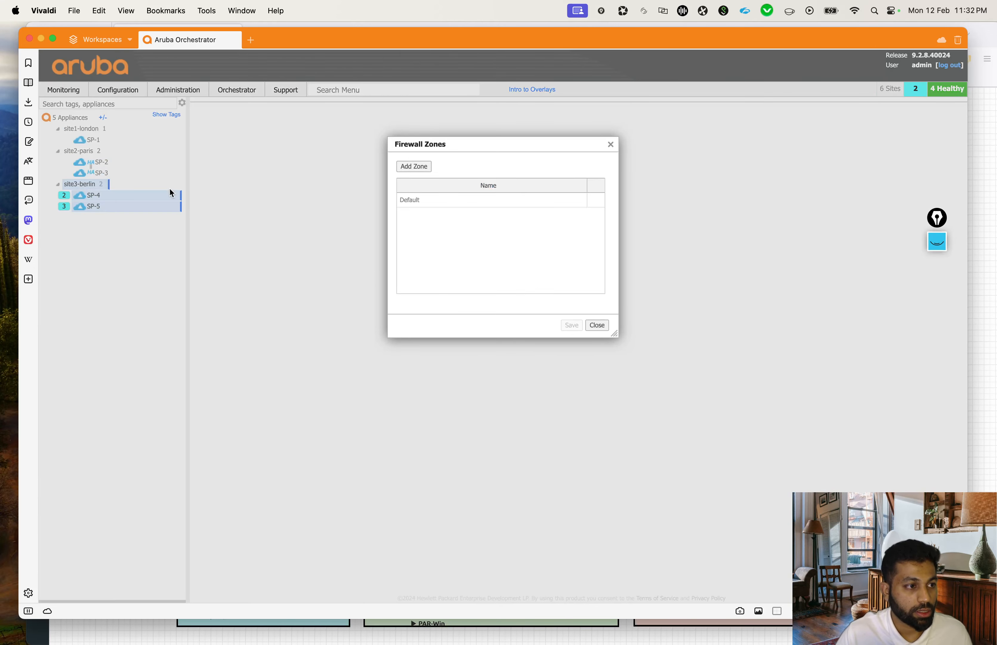
click(610, 145)
Step: Deselect all appliances, then add a firewall zone named london and save it
click(78, 119)
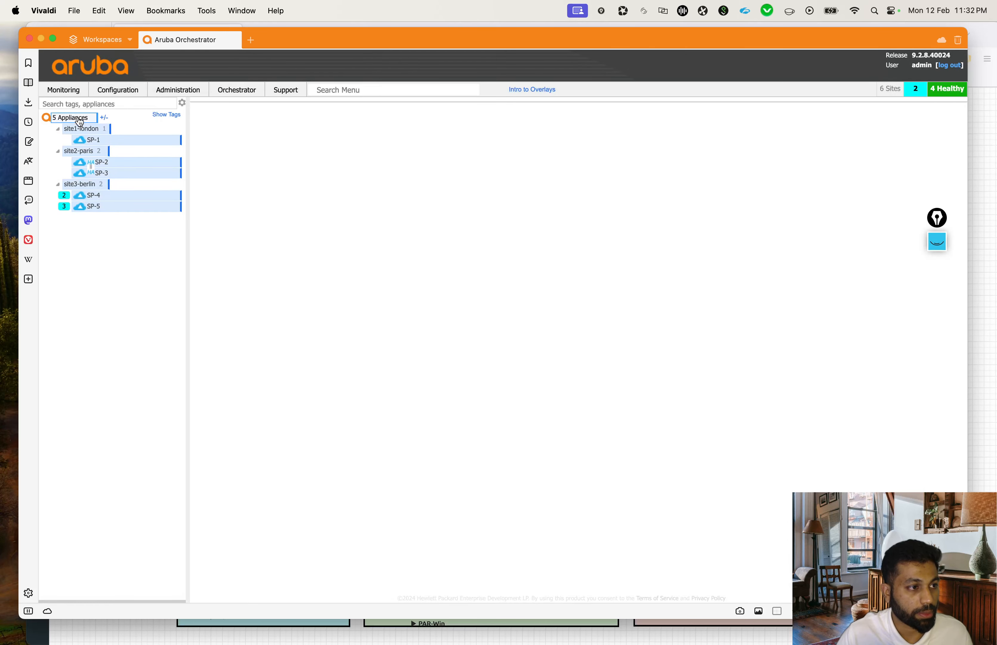
click(78, 119)
mouse_move(126, 95)
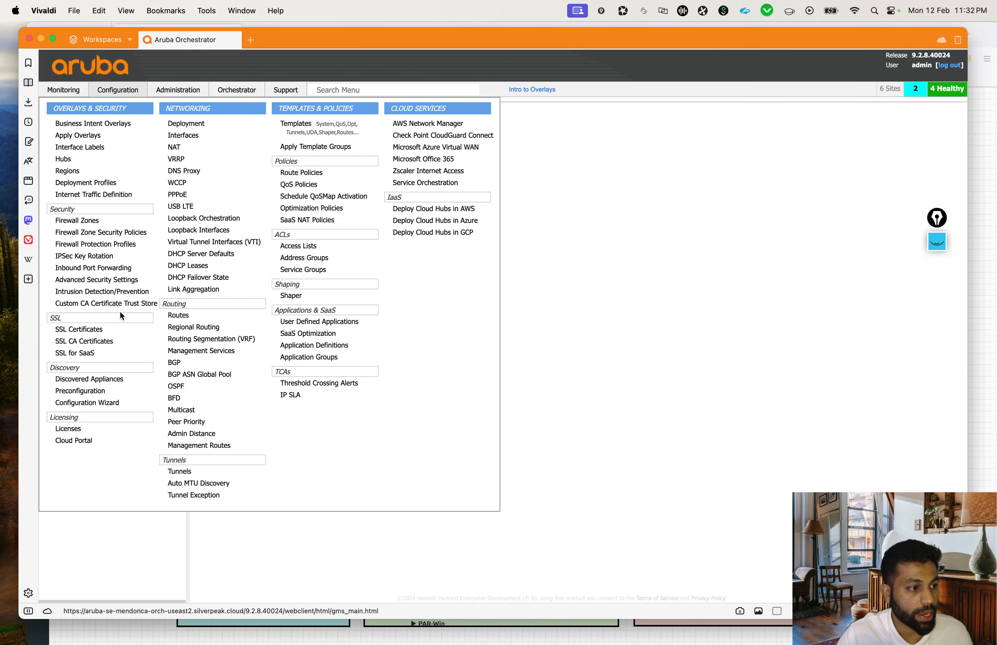
click(105, 224)
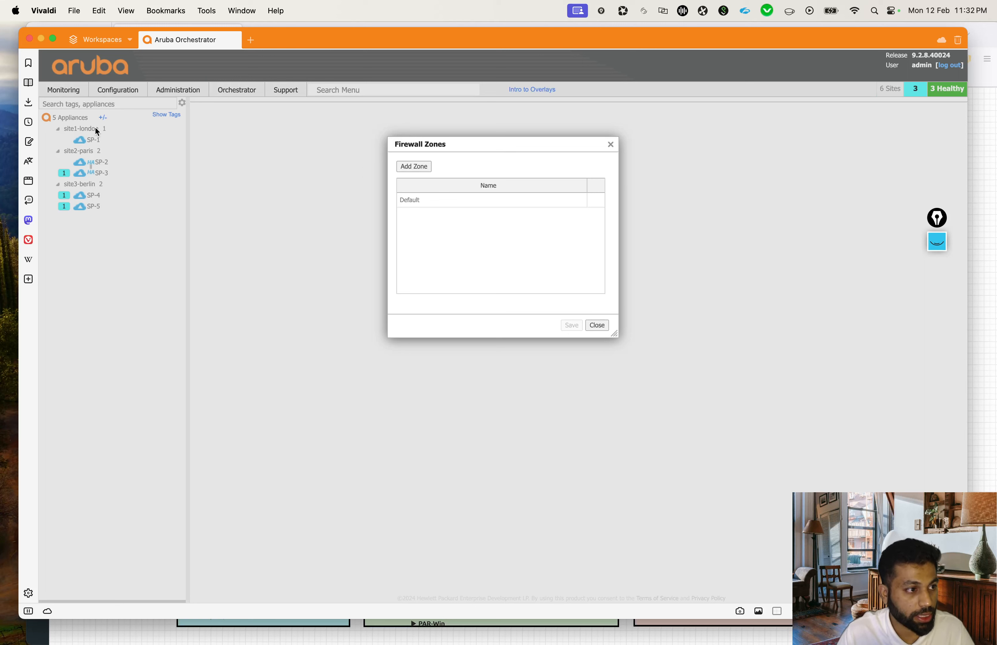
click(426, 169)
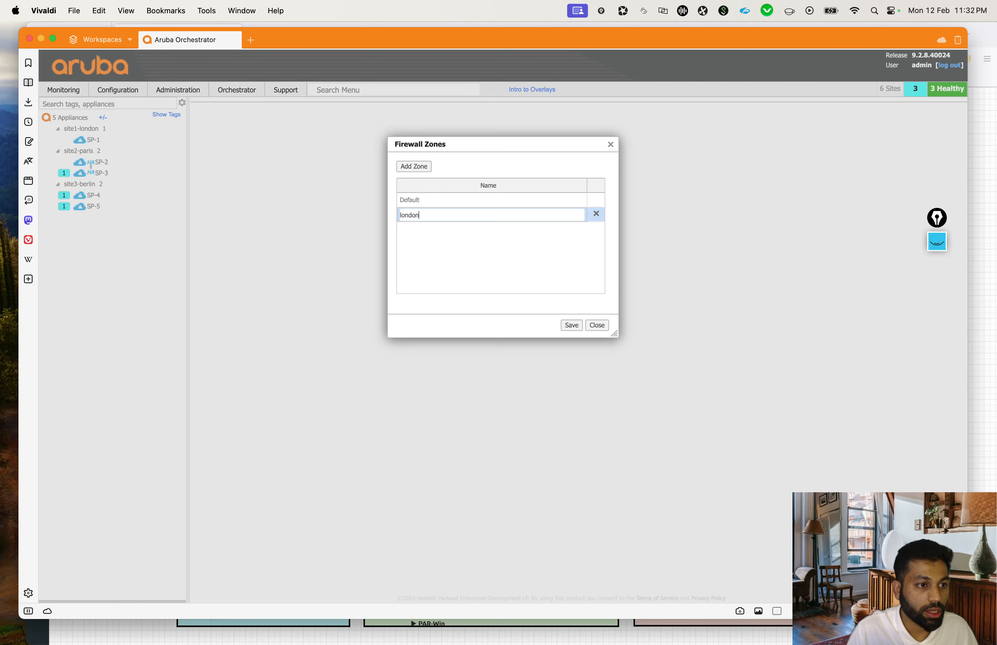
click(570, 327)
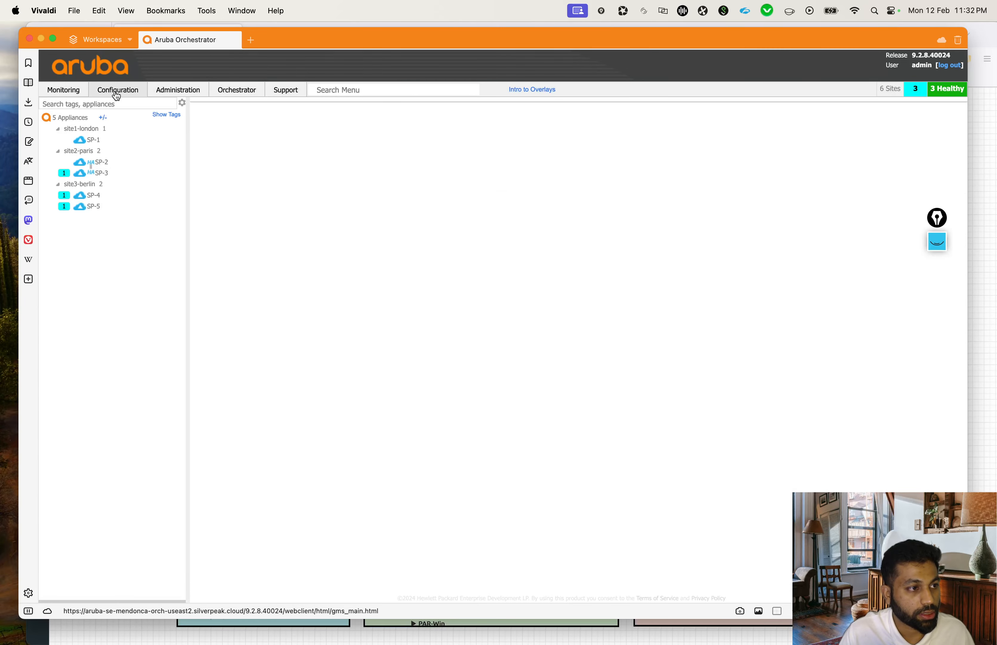
Step: Add three more firewall zones named paris, berlin and internet, and save the zone list
mouse_move(111, 90)
click(94, 222)
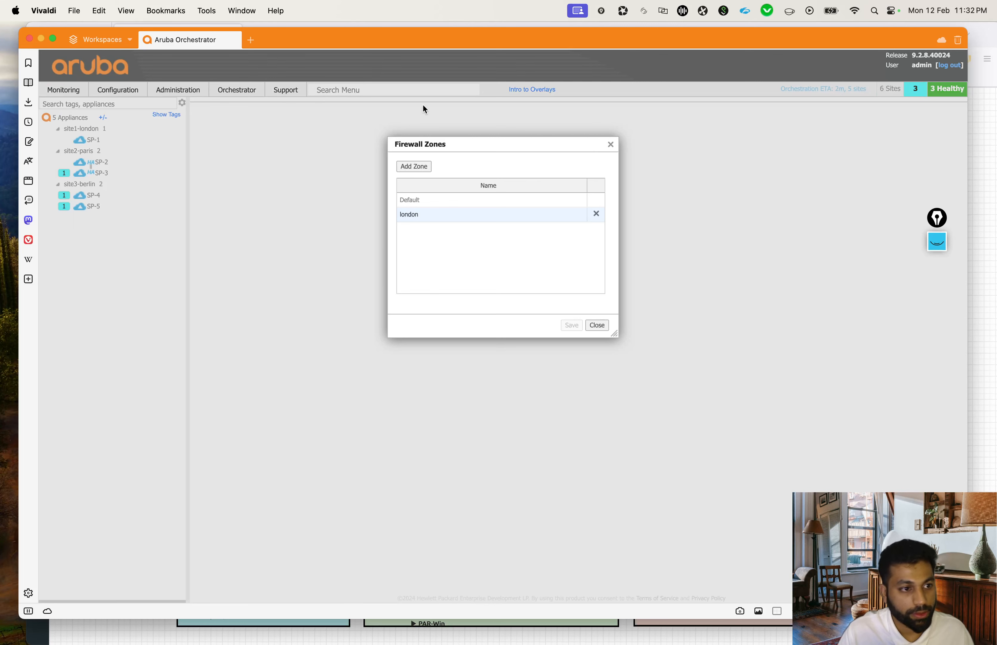
click(417, 167)
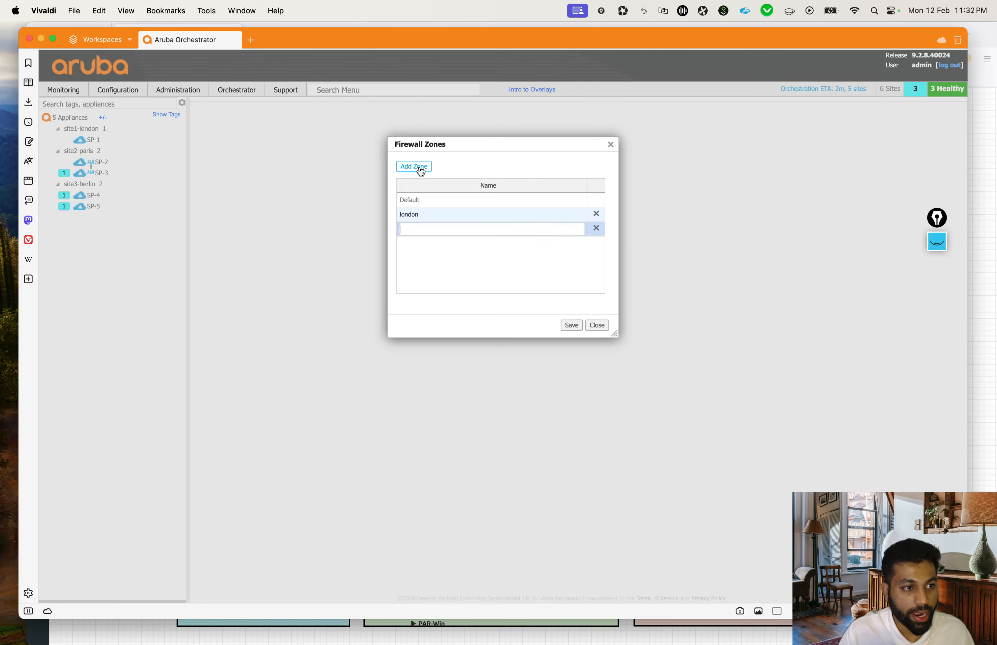
click(431, 228)
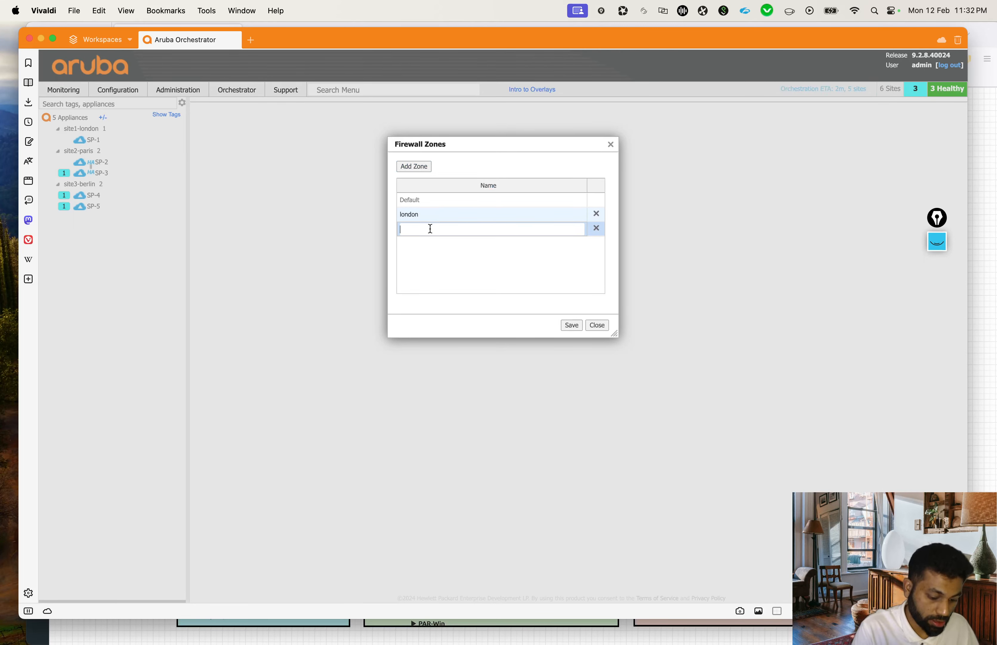
text(paris)
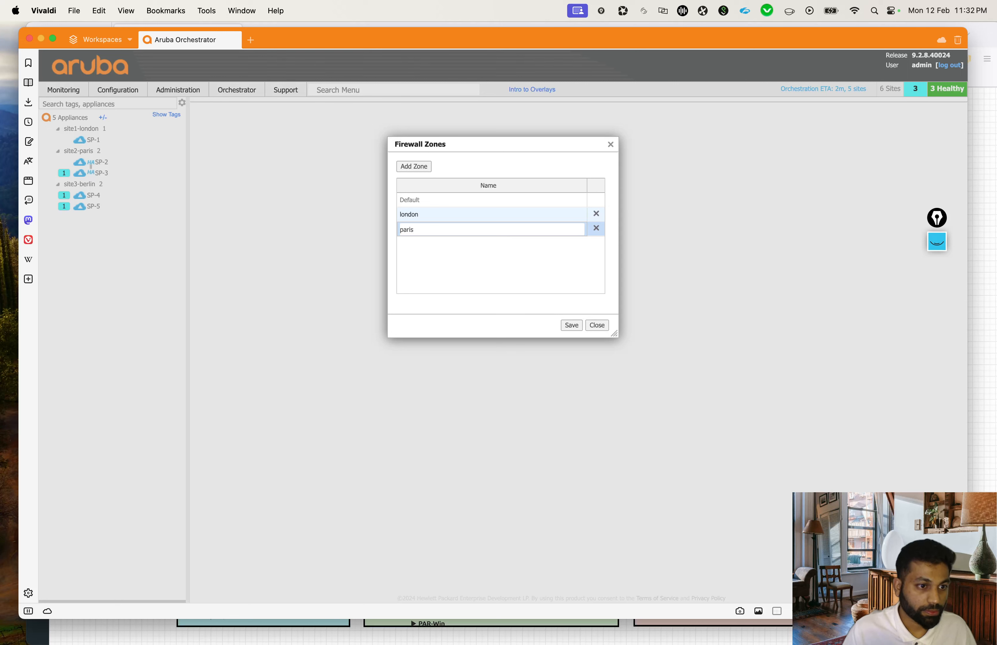
click(414, 167)
text(erlin)
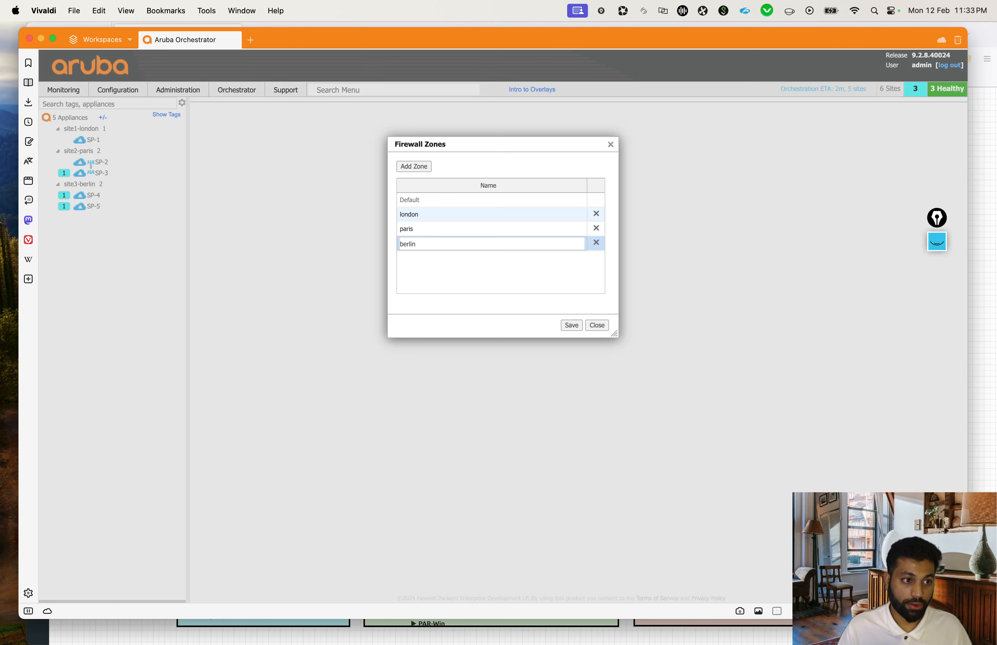
click(414, 168)
text(internet)
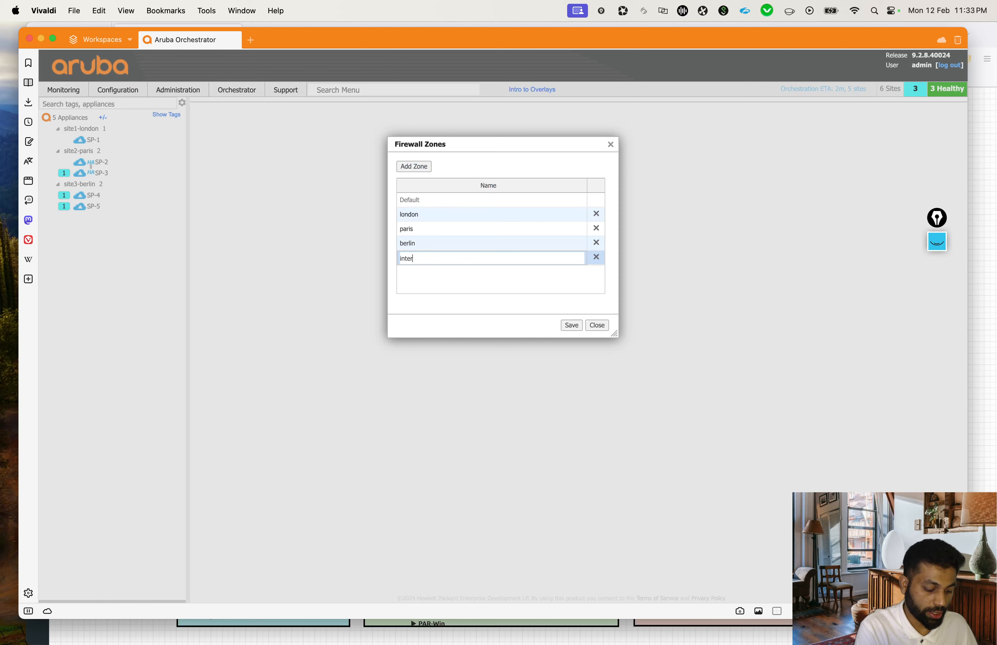
click(572, 325)
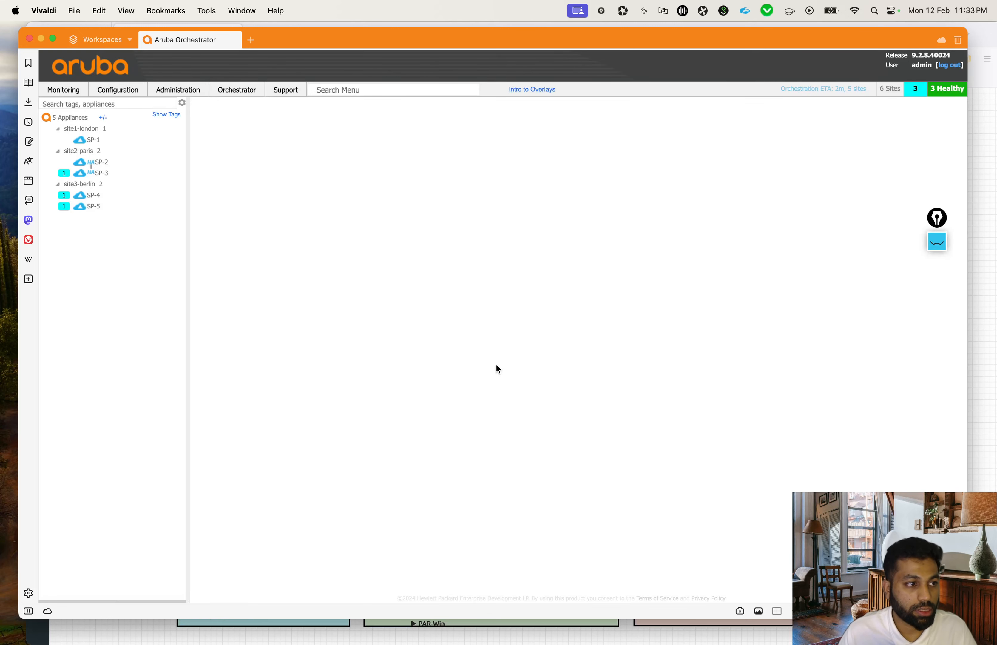
Step: Reopen the firewall zones list to check the saved zones, and close it
click(120, 90)
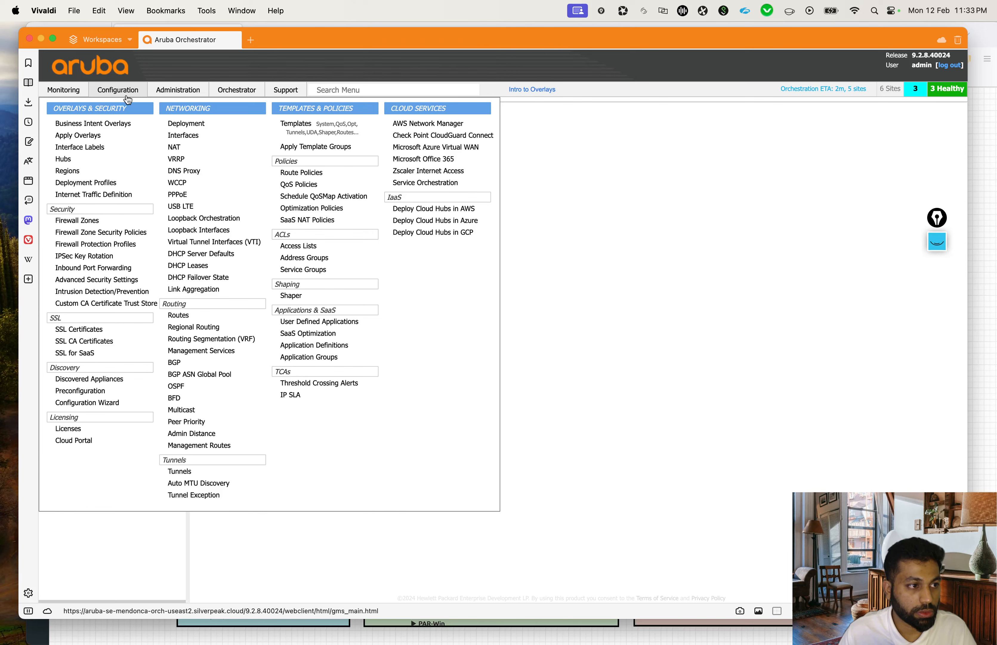
click(80, 220)
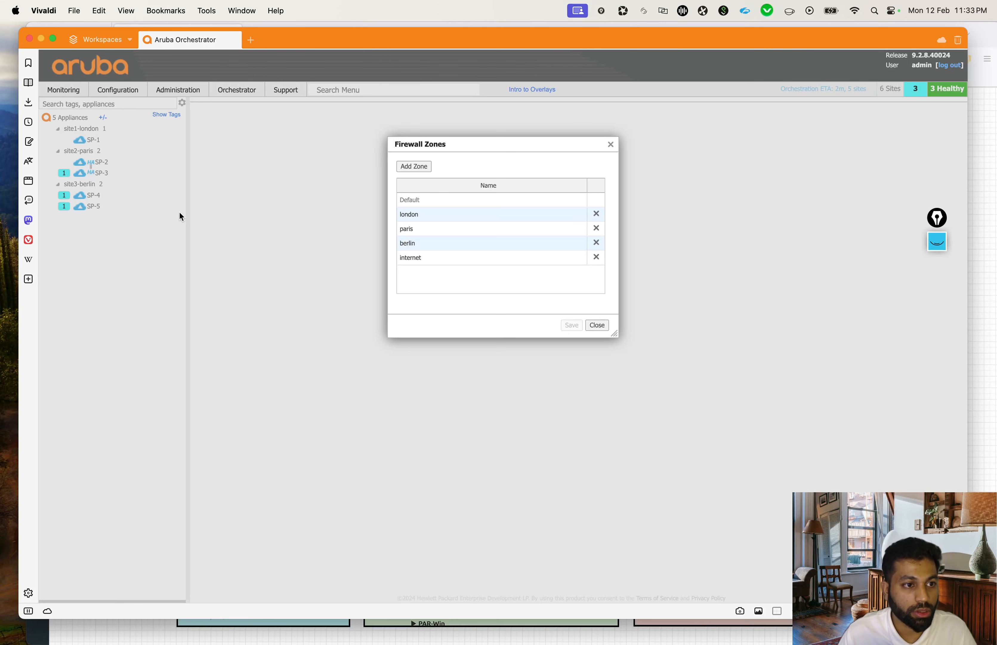
click(611, 145)
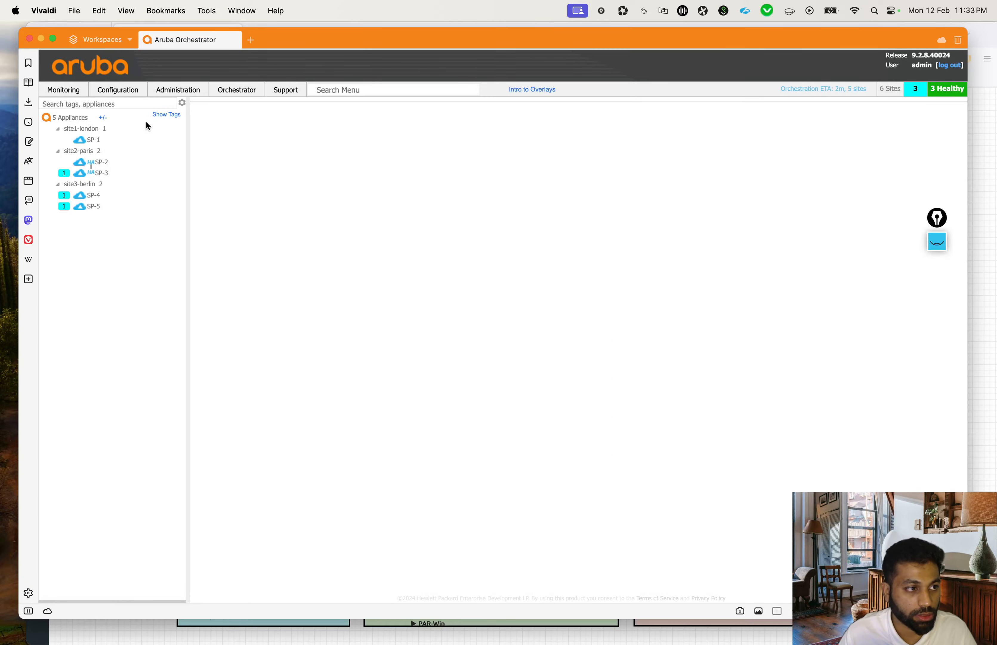
Step: Add the Security Policies template to the active templates of the Default Template Group, open it, and move the floating pen toolbar off the matrix
mouse_move(117, 96)
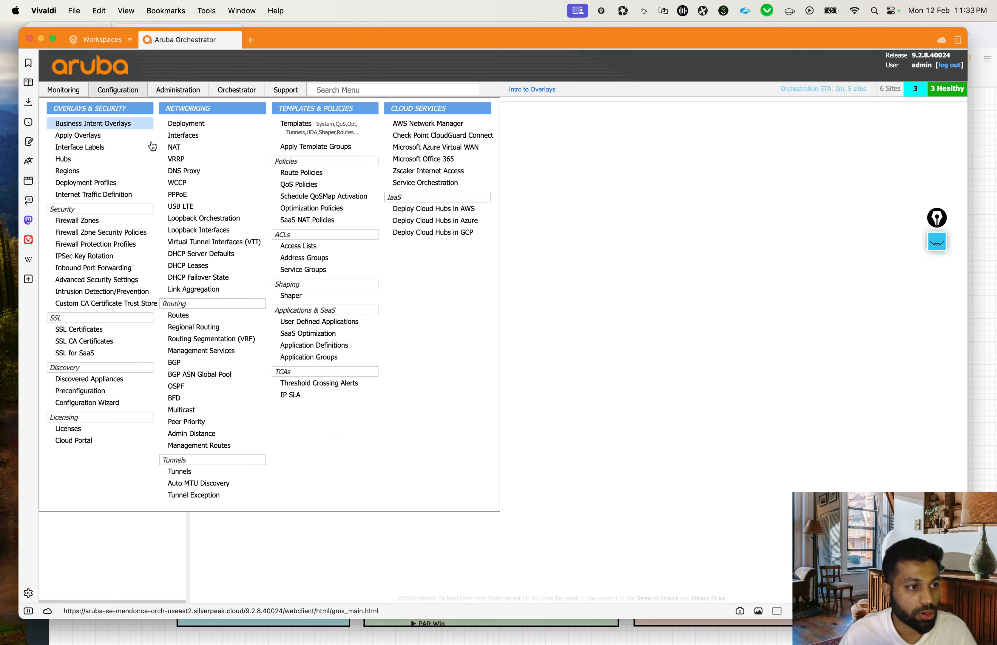
click(333, 126)
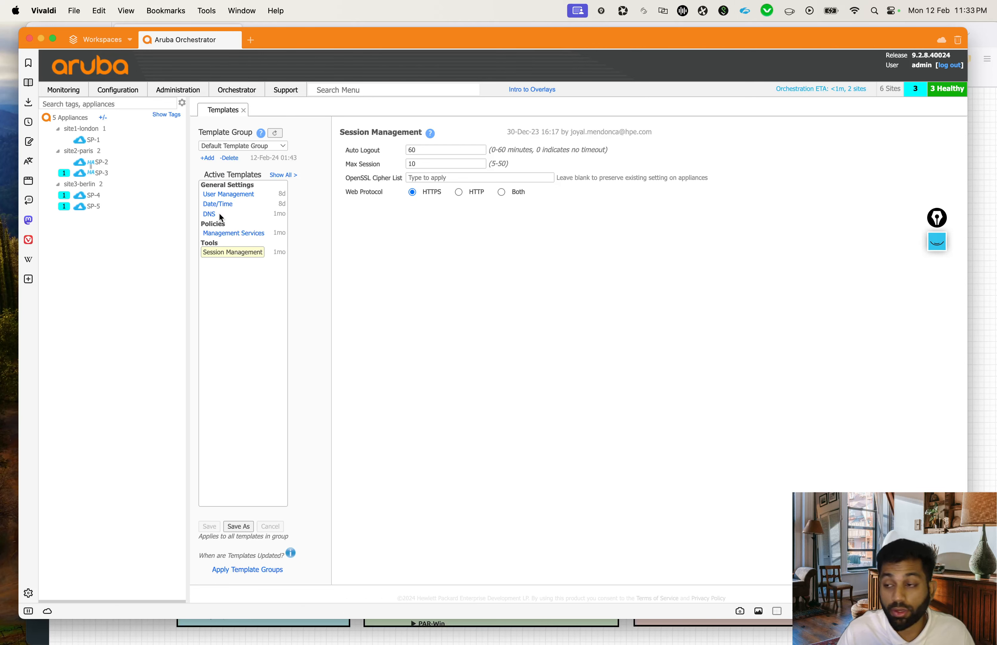
click(275, 178)
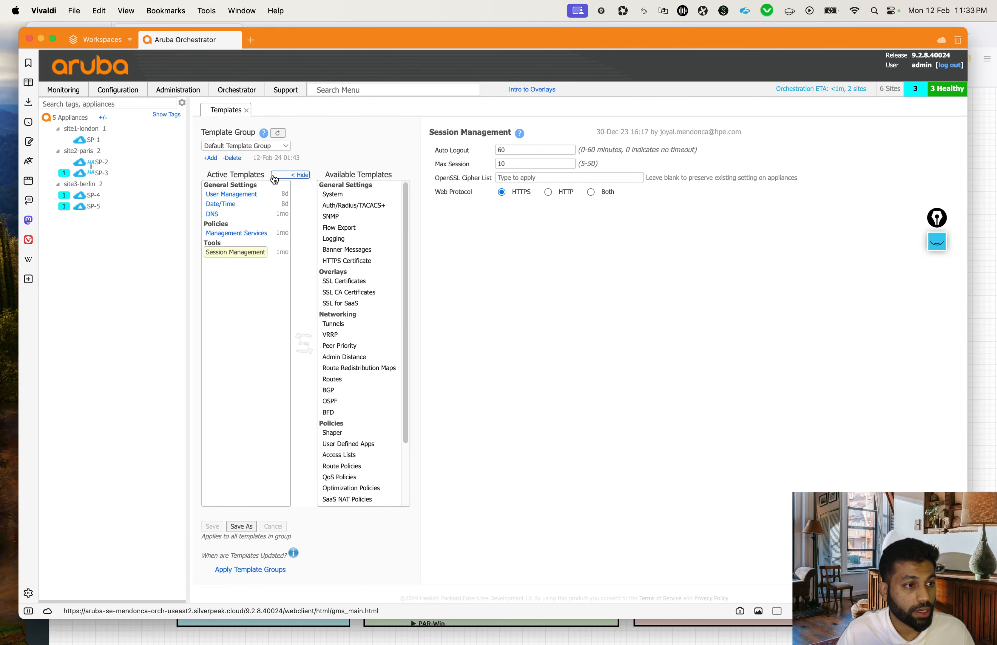
scroll(361, 344, down, 3)
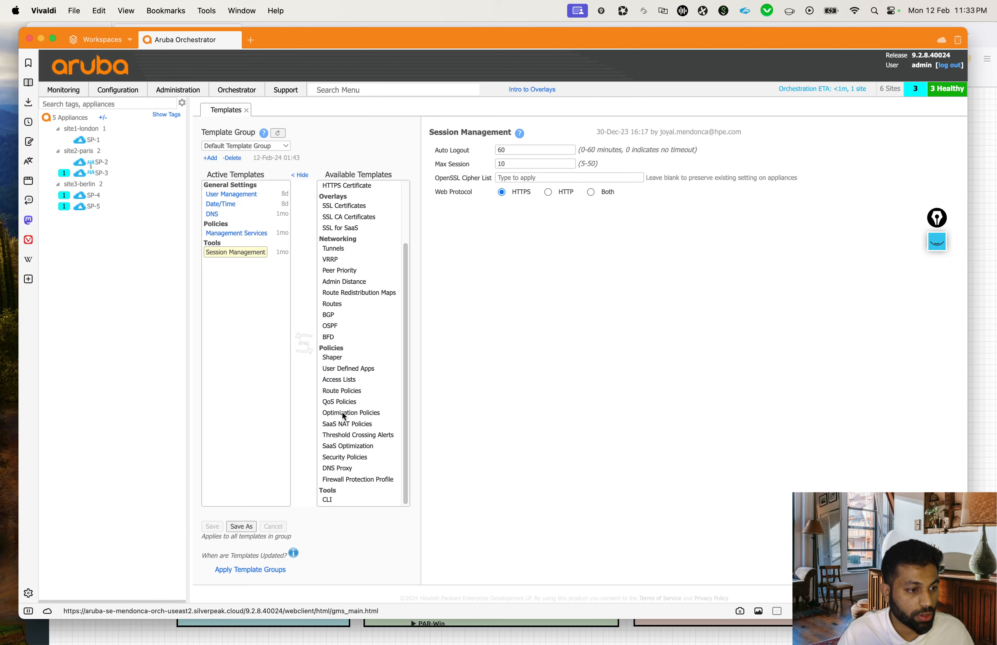
drag(358, 456, 260, 451)
click(231, 233)
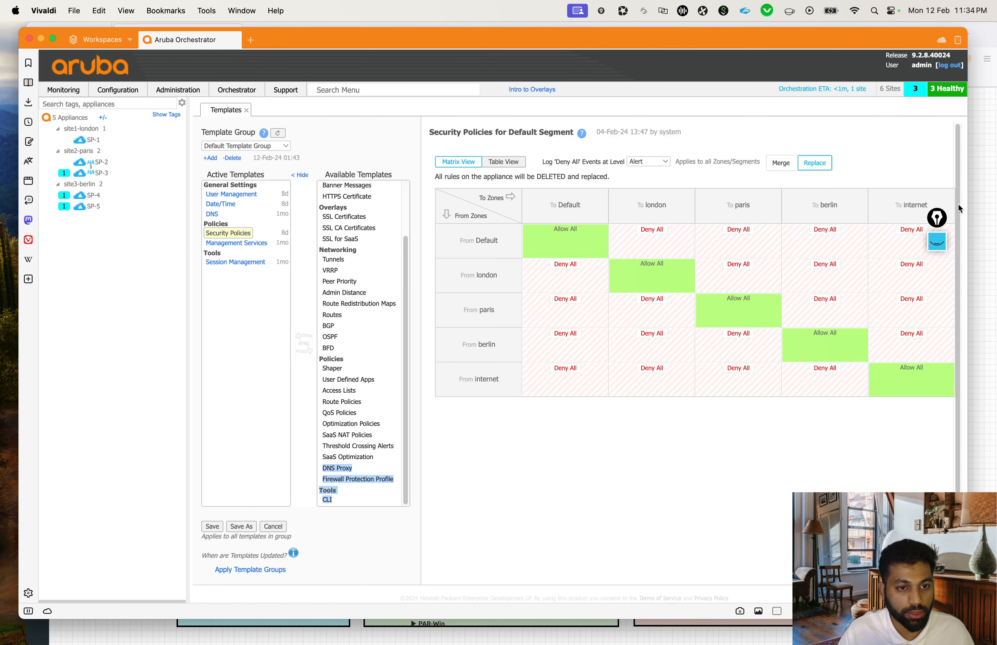
drag(938, 219, 986, 134)
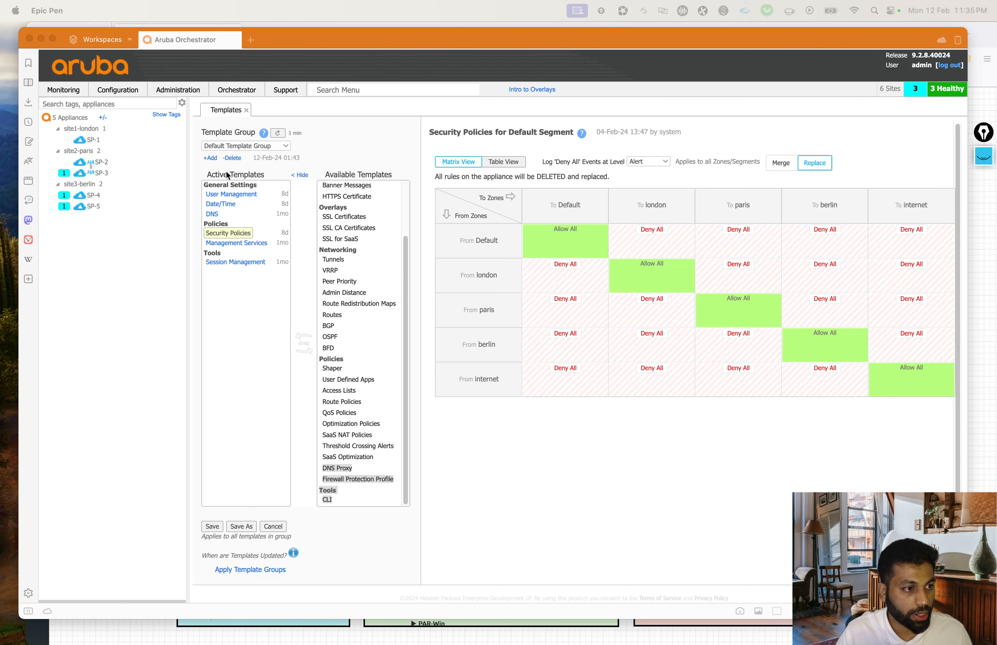
Step: Remove the User Management, Date/Time and DNS templates from the active templates
click(231, 195)
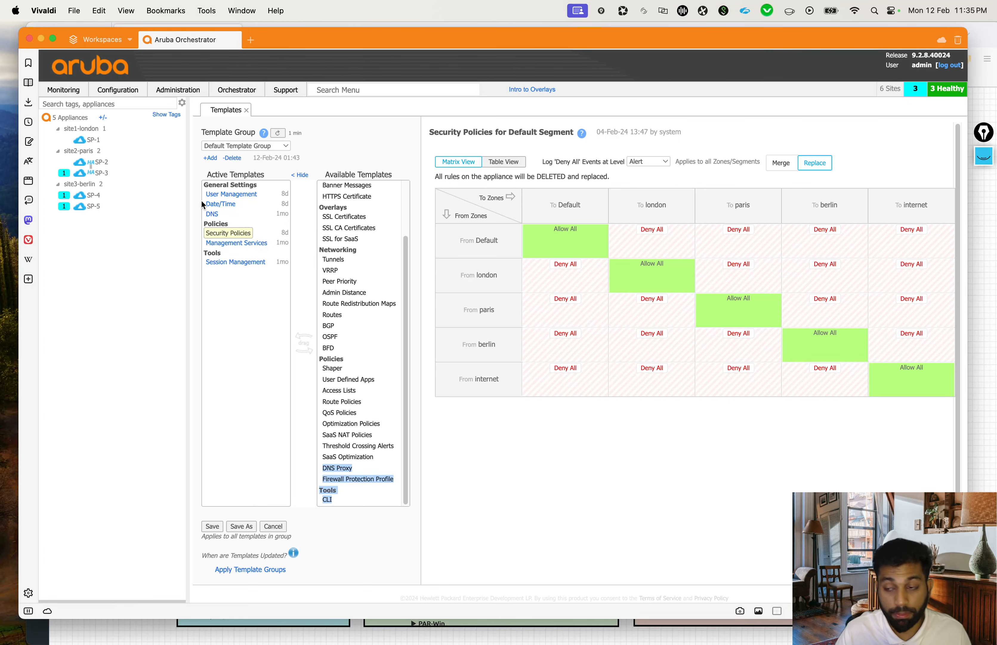
click(222, 195)
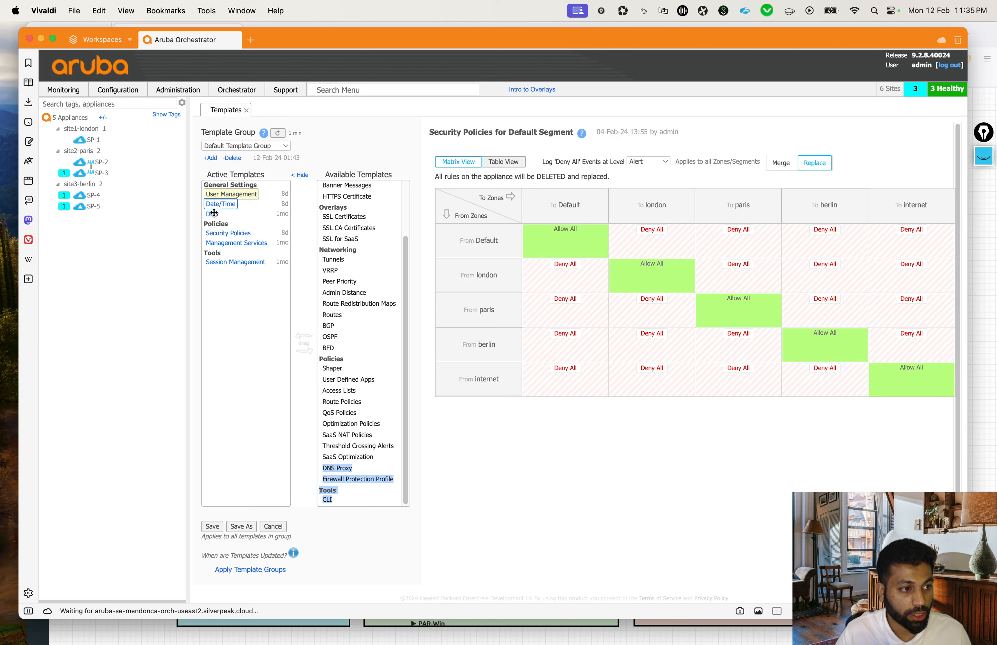
click(220, 206)
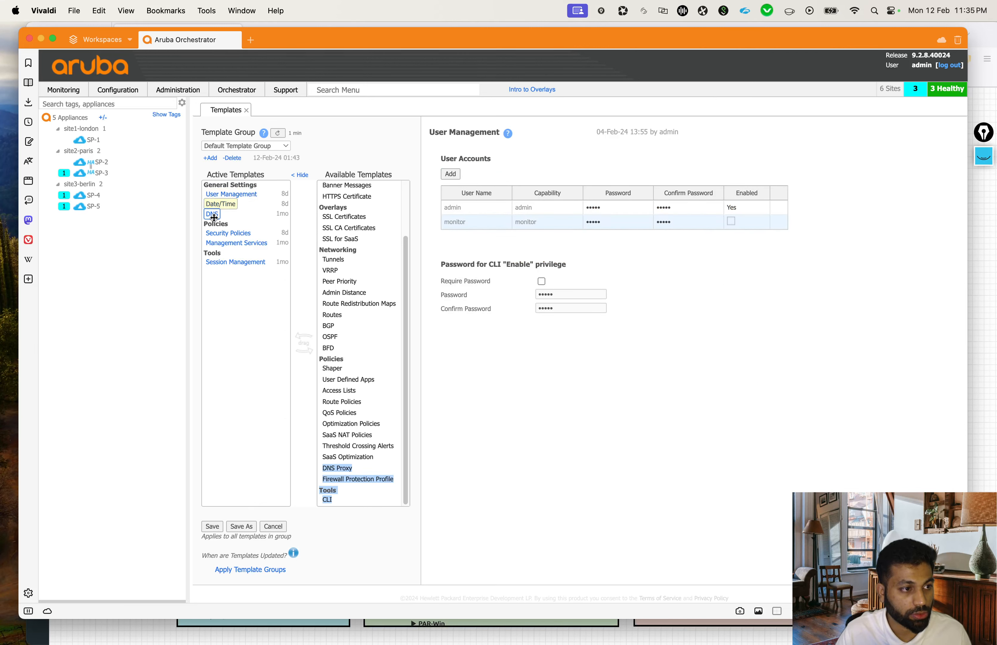
drag(229, 194, 334, 211)
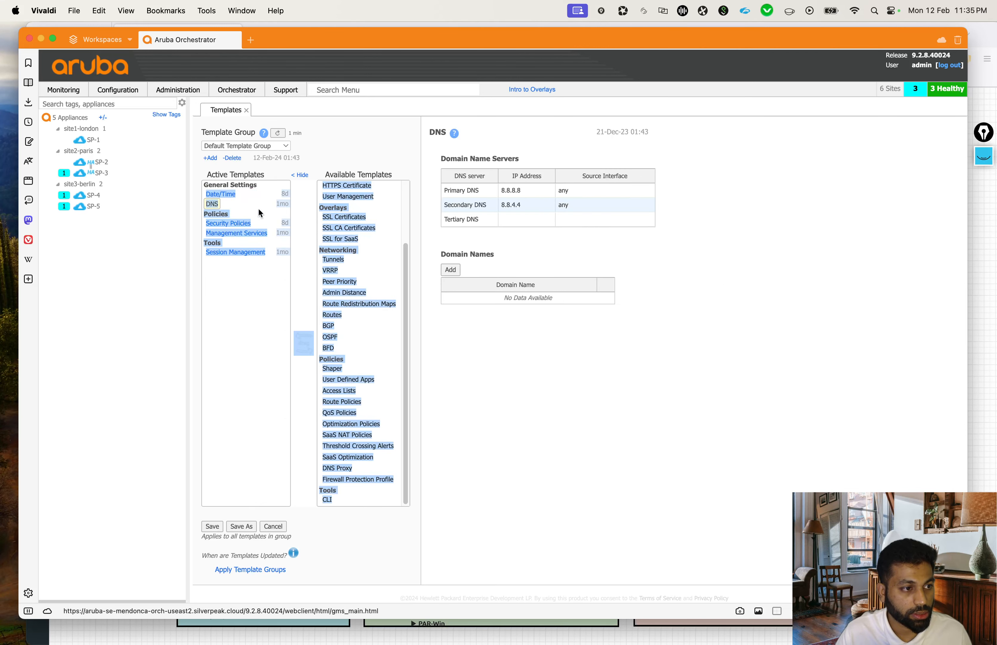
drag(222, 195, 378, 211)
click(260, 307)
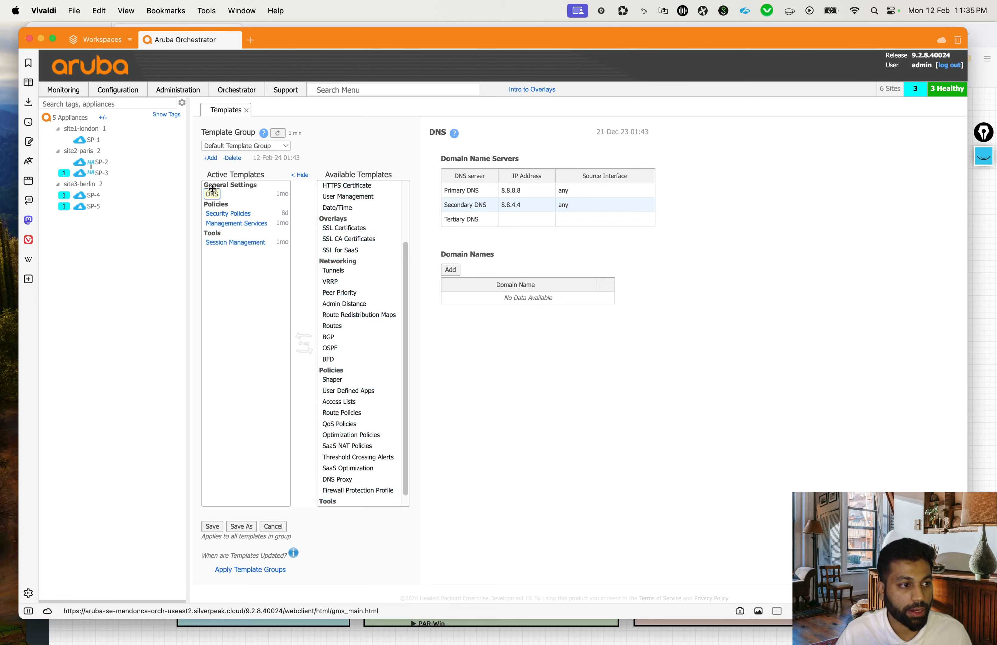
drag(211, 193, 350, 220)
click(237, 326)
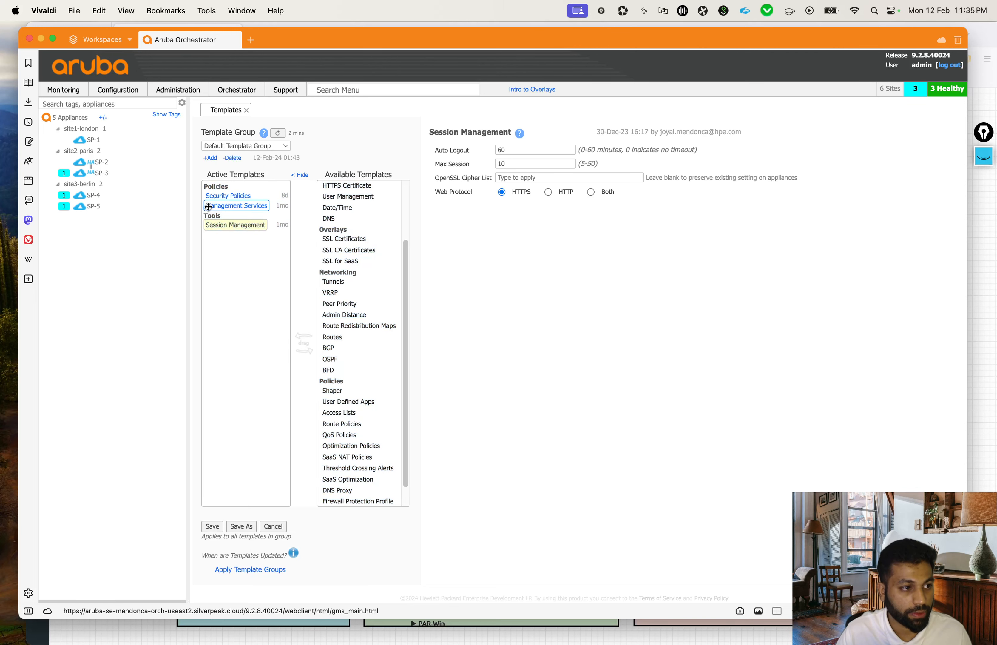
Step: Remove Session Management and Management Services from the active templates, keeping only Security Policies
drag(235, 225, 303, 342)
click(259, 211)
drag(260, 212, 331, 239)
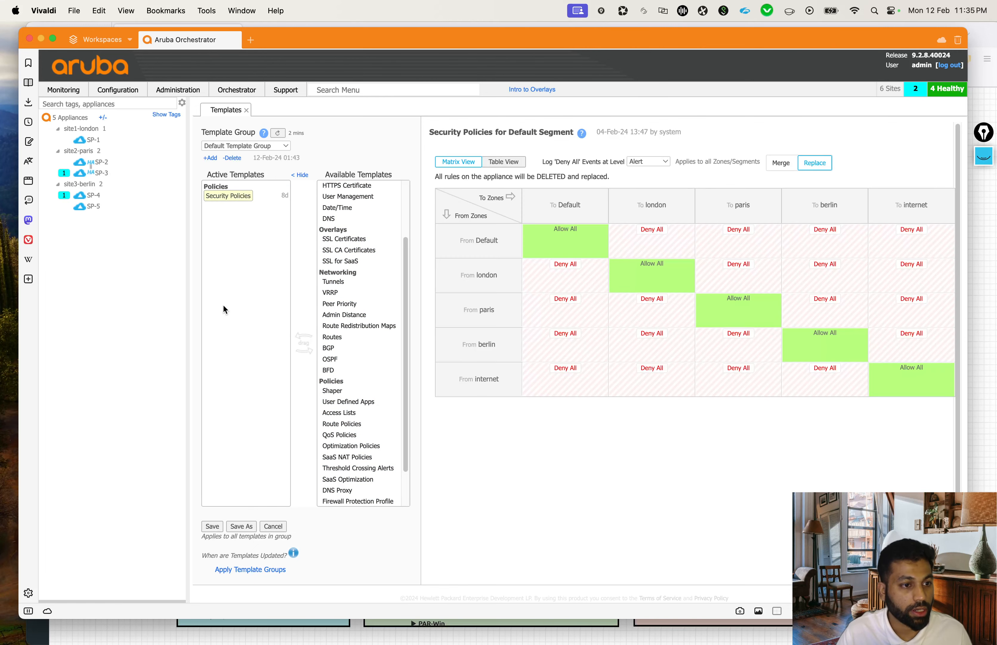
Step: Save the template selection as a new template group named "ZBF policies" and open its Security Policies template
click(237, 526)
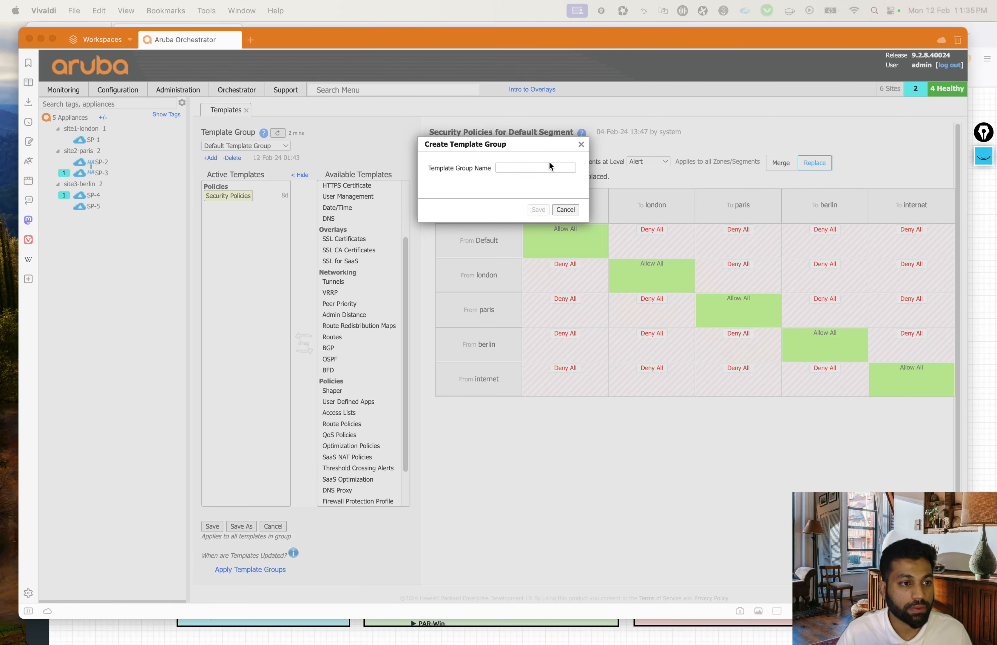
click(543, 168)
text(Z)
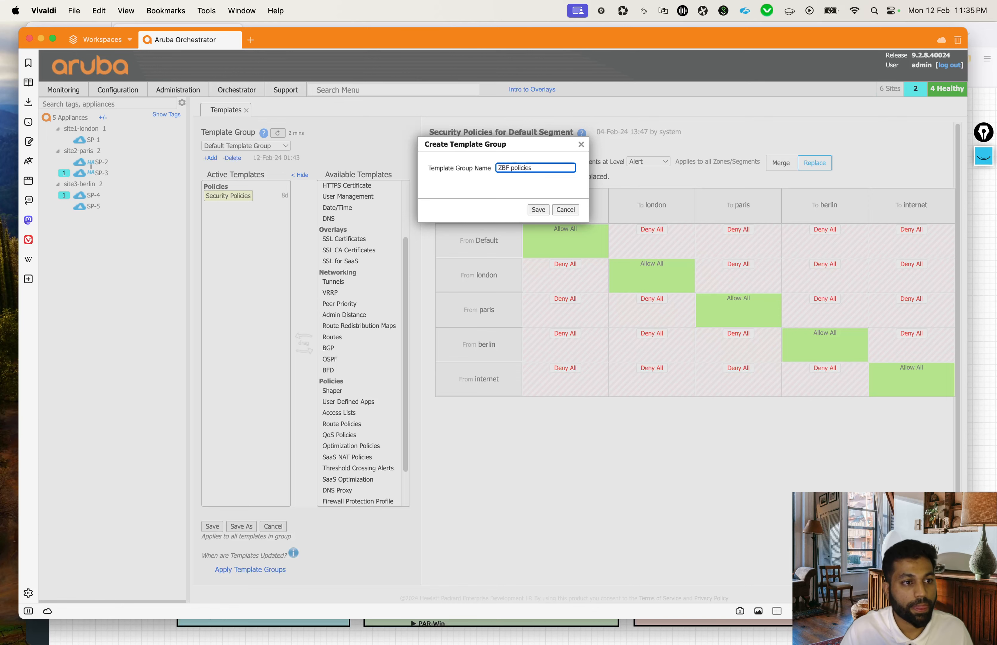
text(BF policies)
click(538, 209)
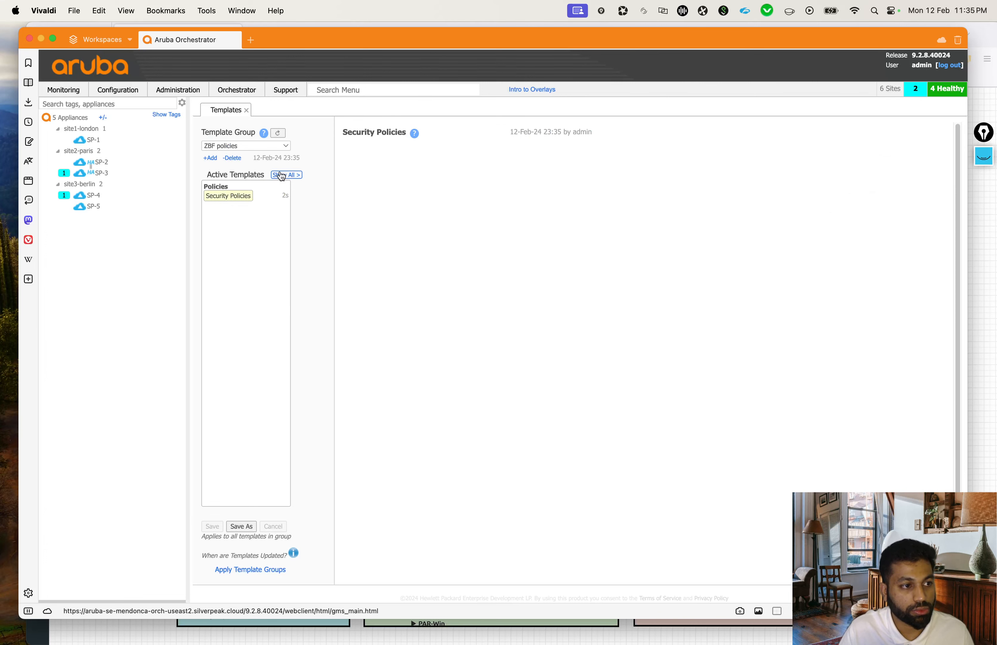
click(234, 197)
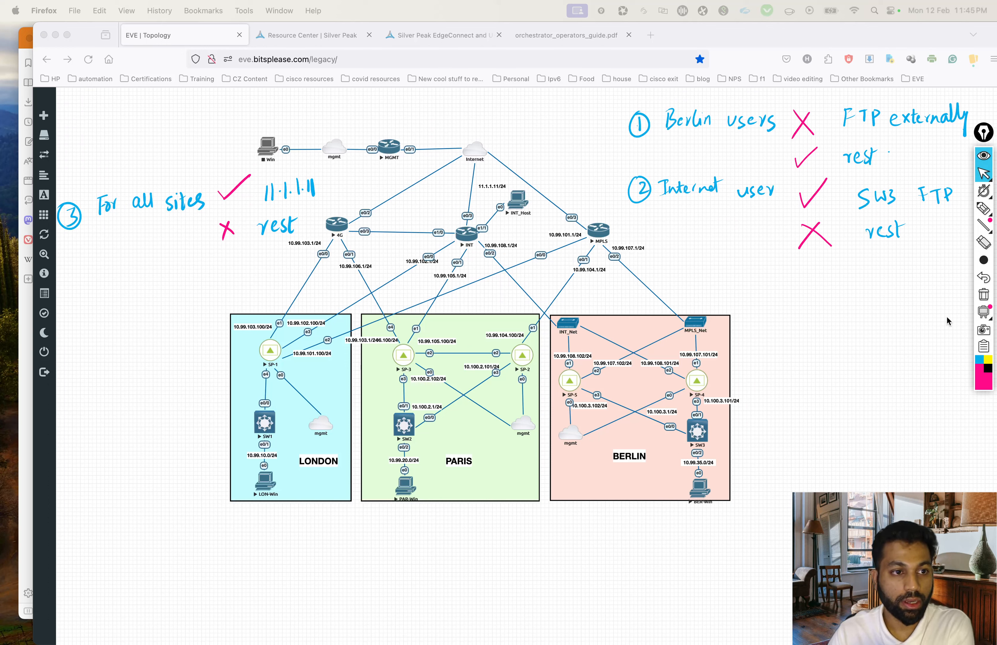
Step: Set the pen colour to yellow and hide the annotations over the topology, returning to the Aruba Orchestrator window
click(988, 360)
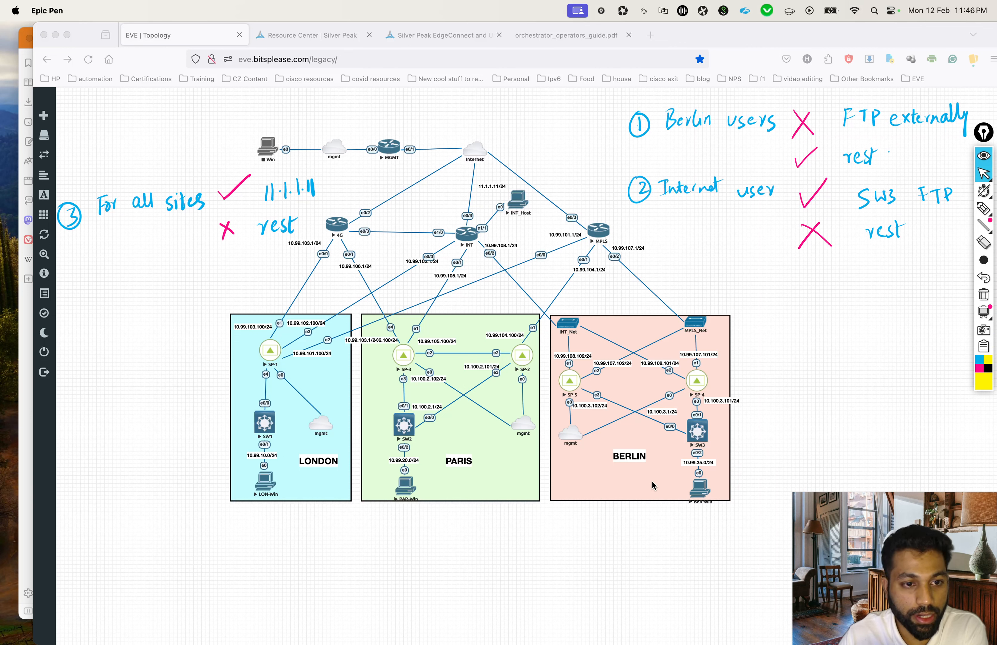
click(814, 251)
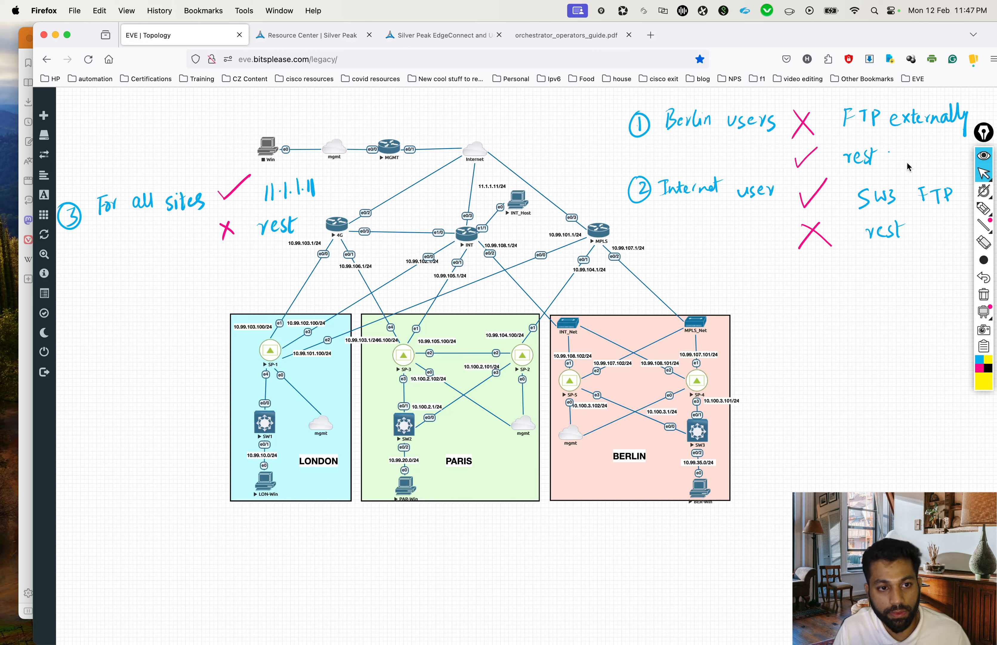
click(984, 157)
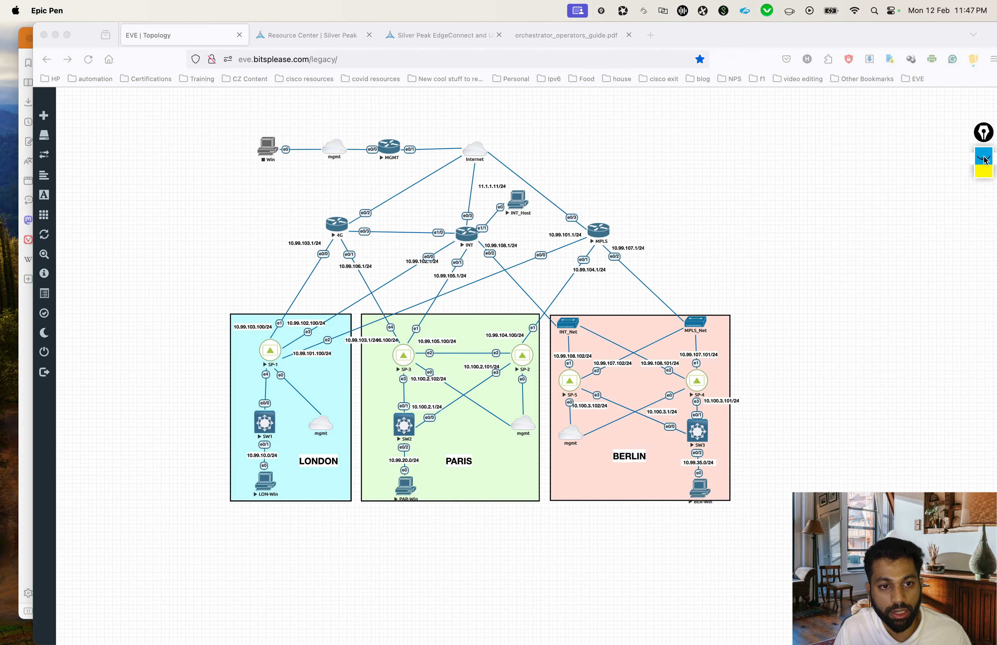
key(ctrl+Up)
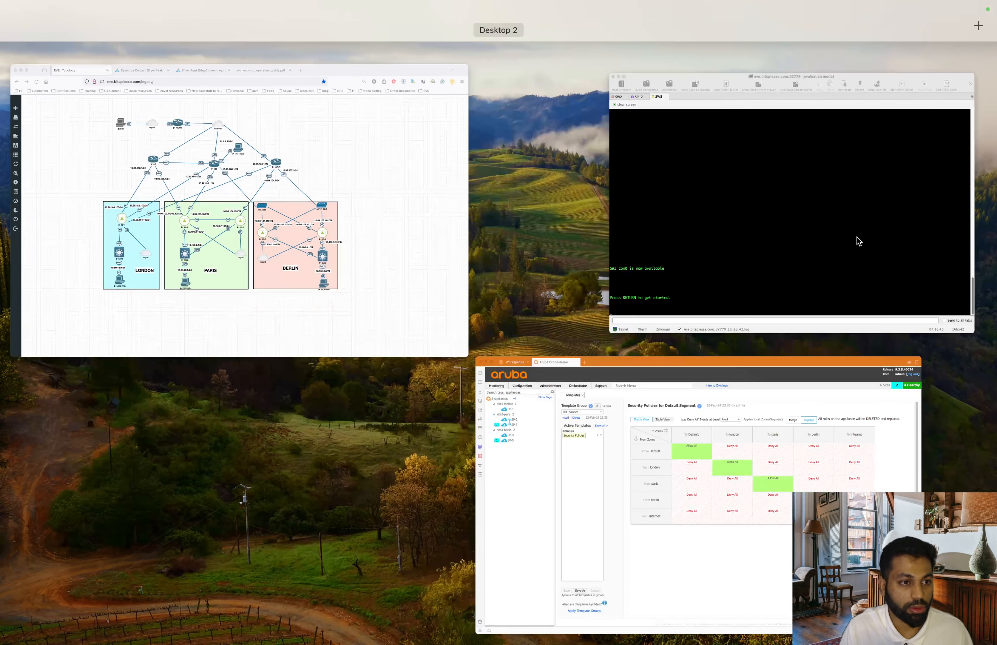
click(719, 508)
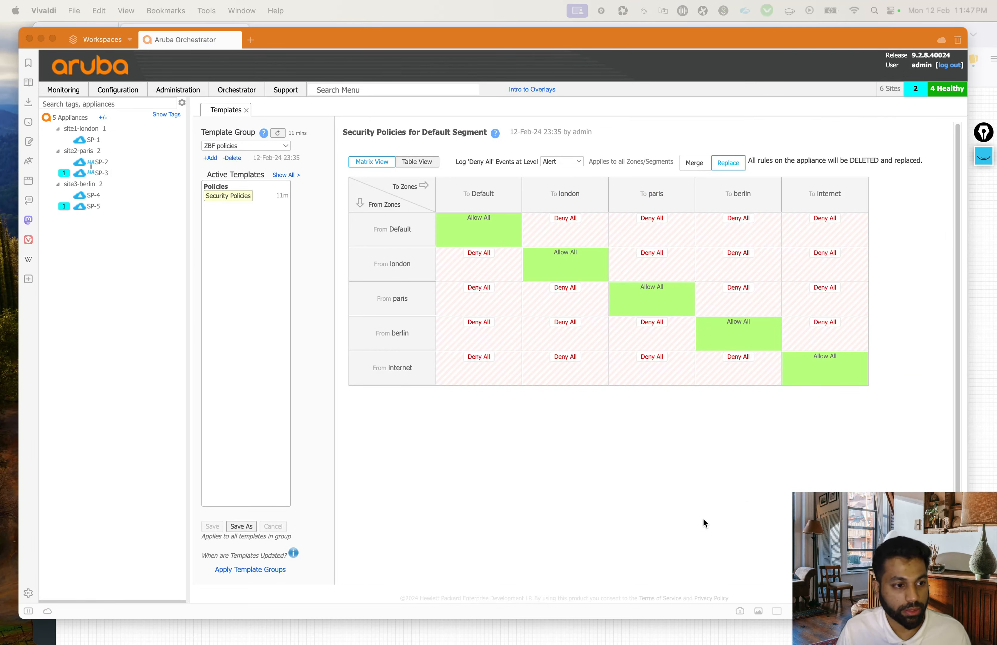
click(704, 520)
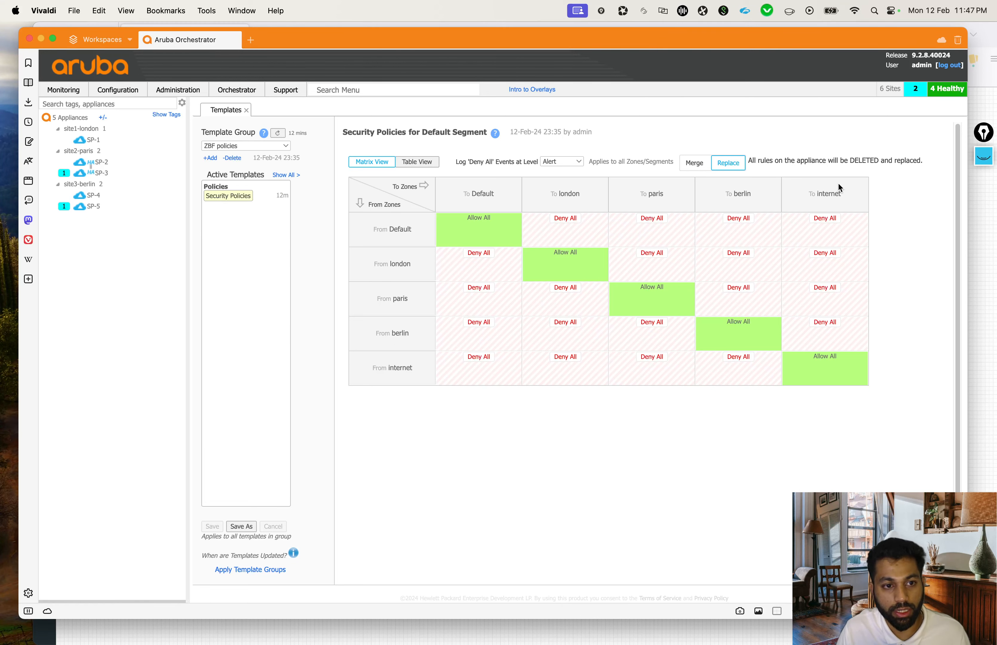
Step: Add a rule from berlin to internet that matches the application Ftp
click(830, 338)
click(169, 136)
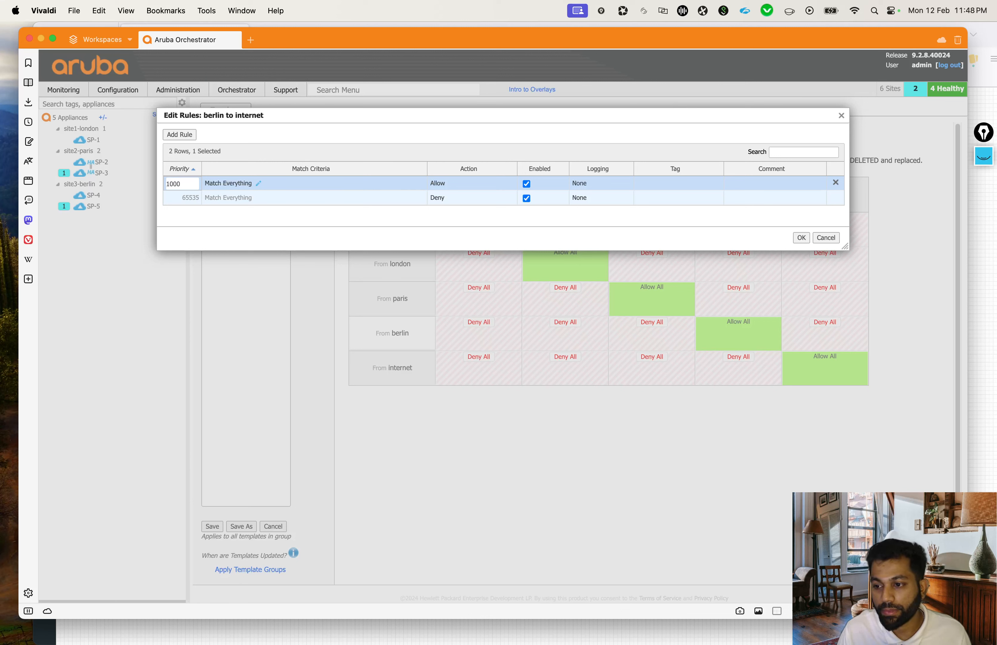
click(259, 183)
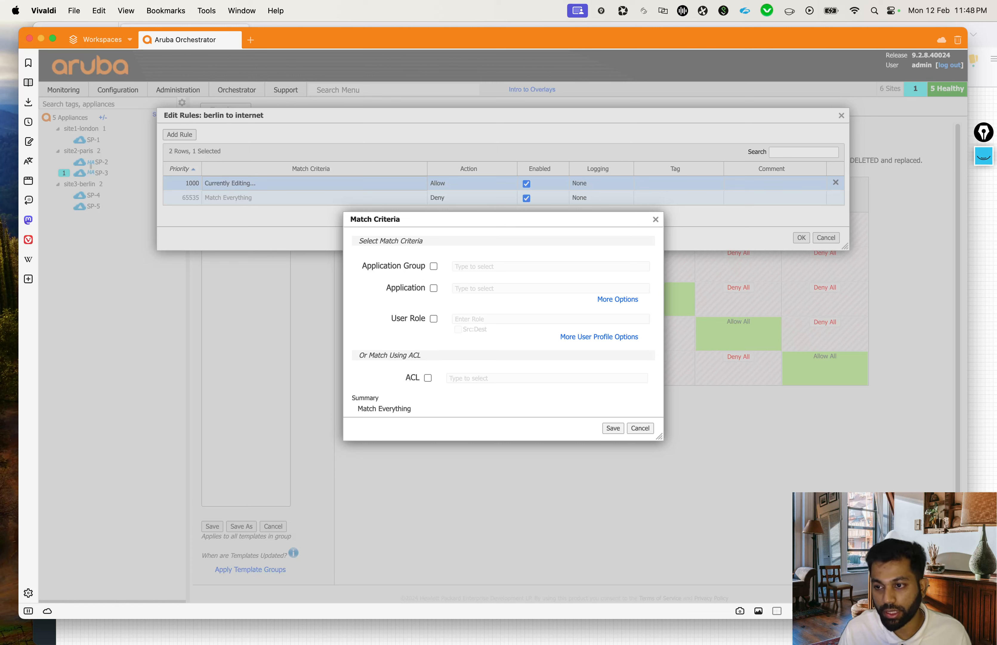
click(434, 288)
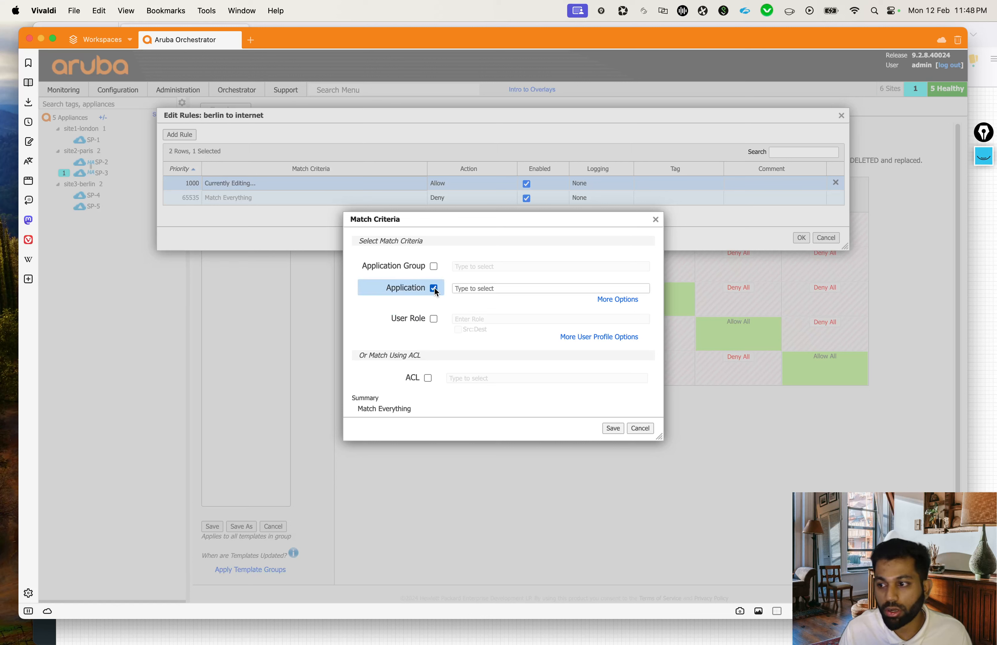
click(488, 287)
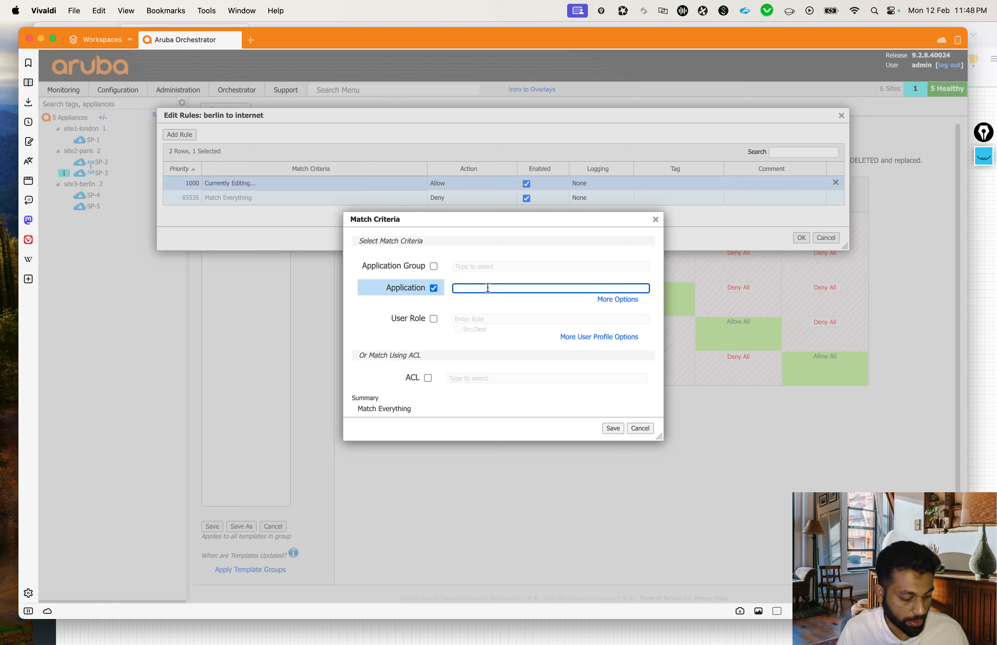
text(ftp)
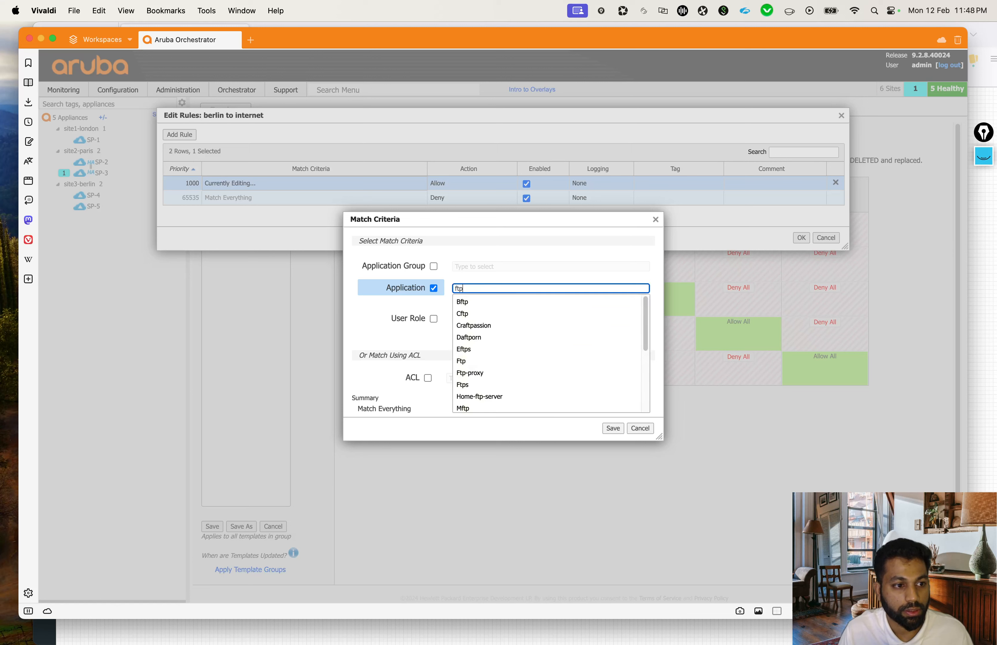
click(462, 362)
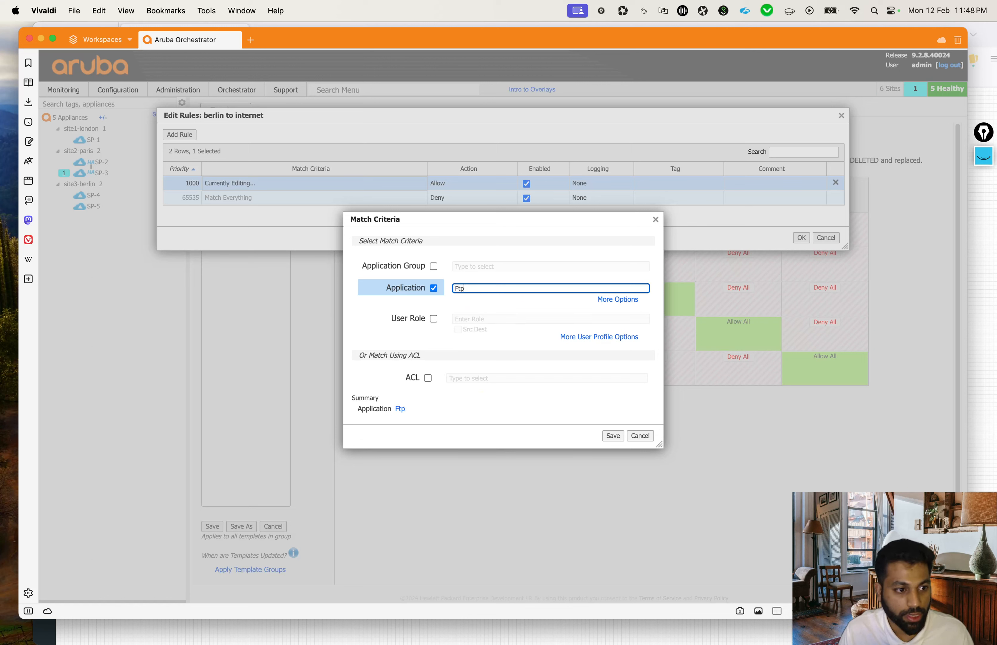
click(505, 345)
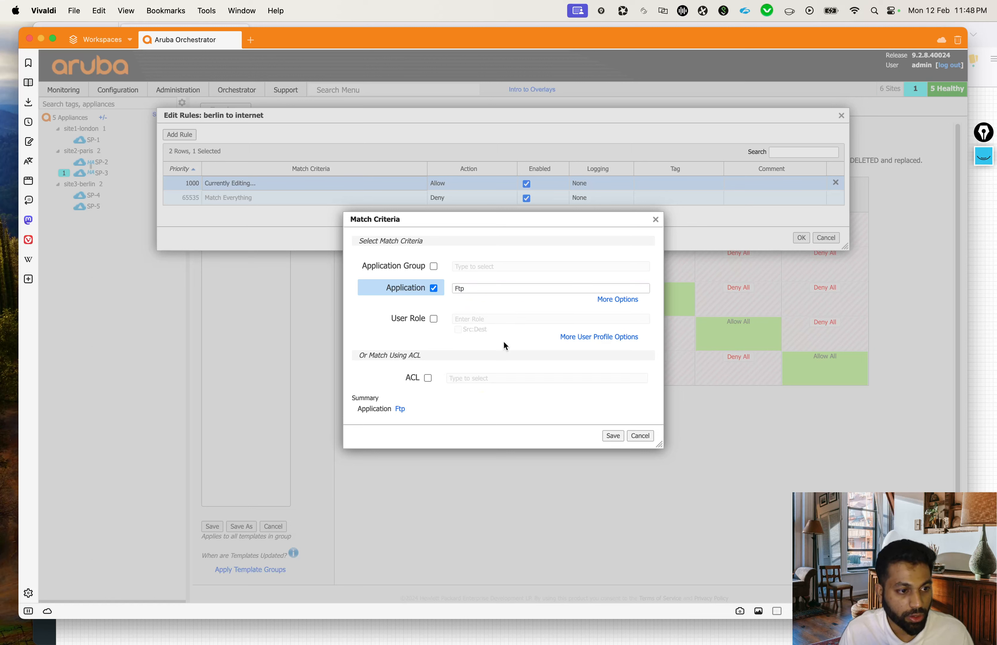
click(612, 436)
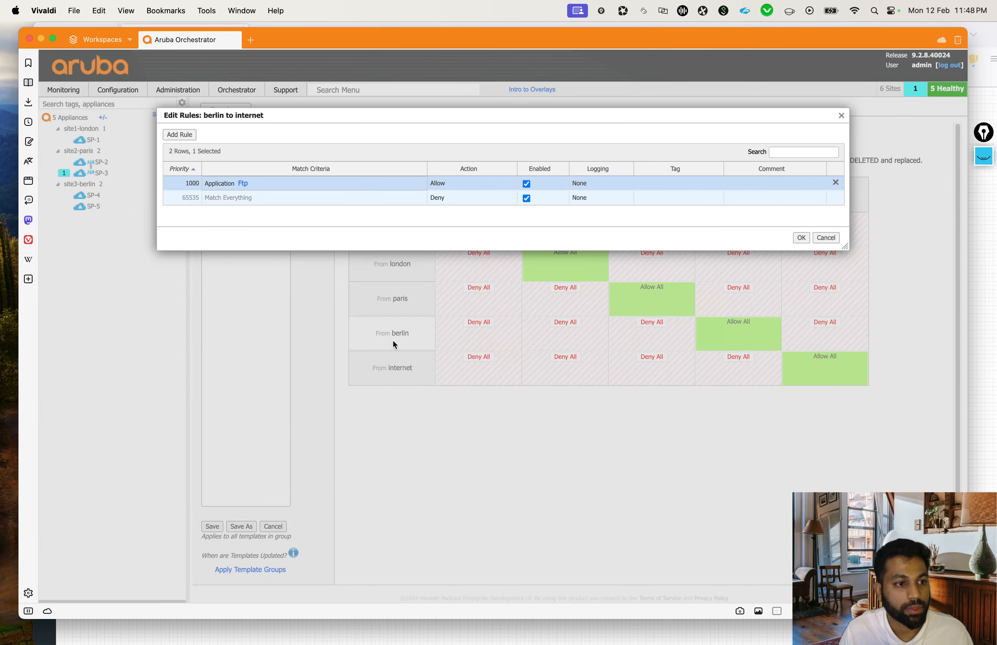
Step: Set the action of the berlin to internet Ftp rule to Deny
click(452, 183)
click(459, 187)
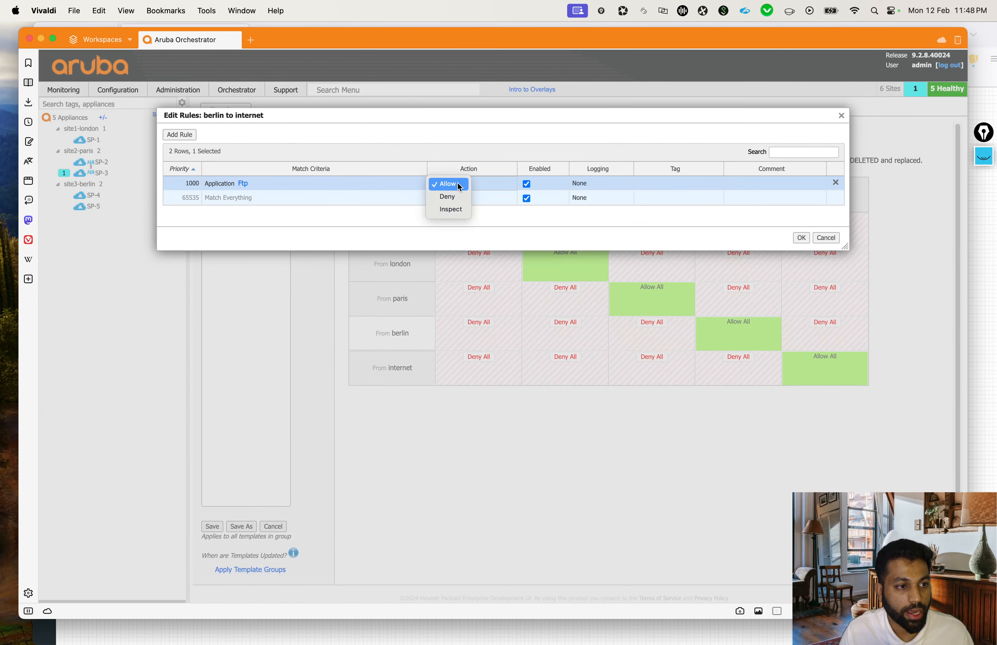
click(449, 197)
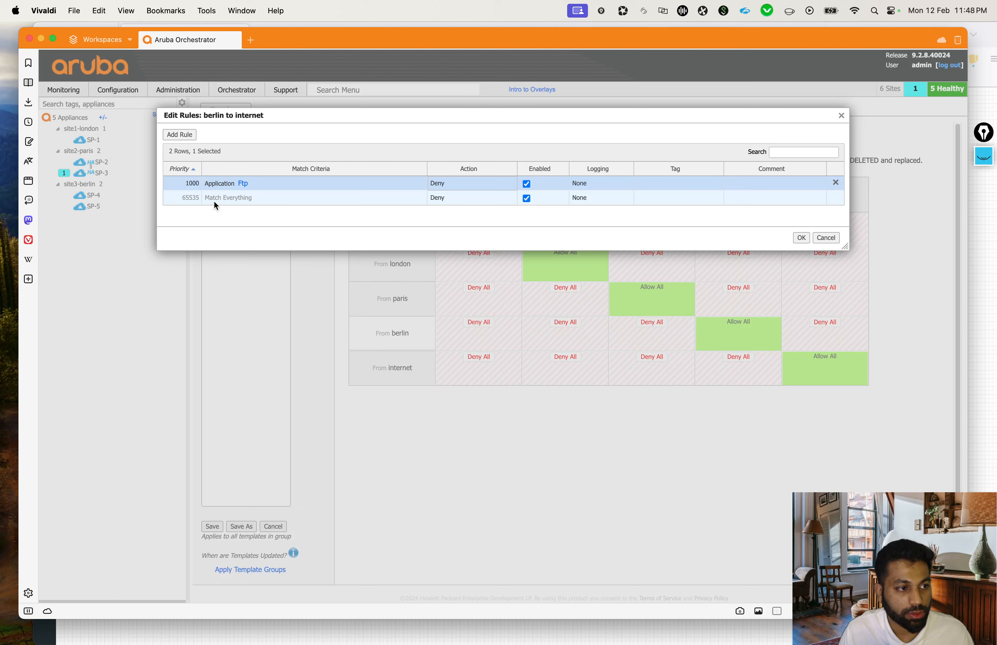
Step: Set the action of the final Match Everything rule from berlin to internet to Allow and accept the rules
click(436, 201)
click(436, 201)
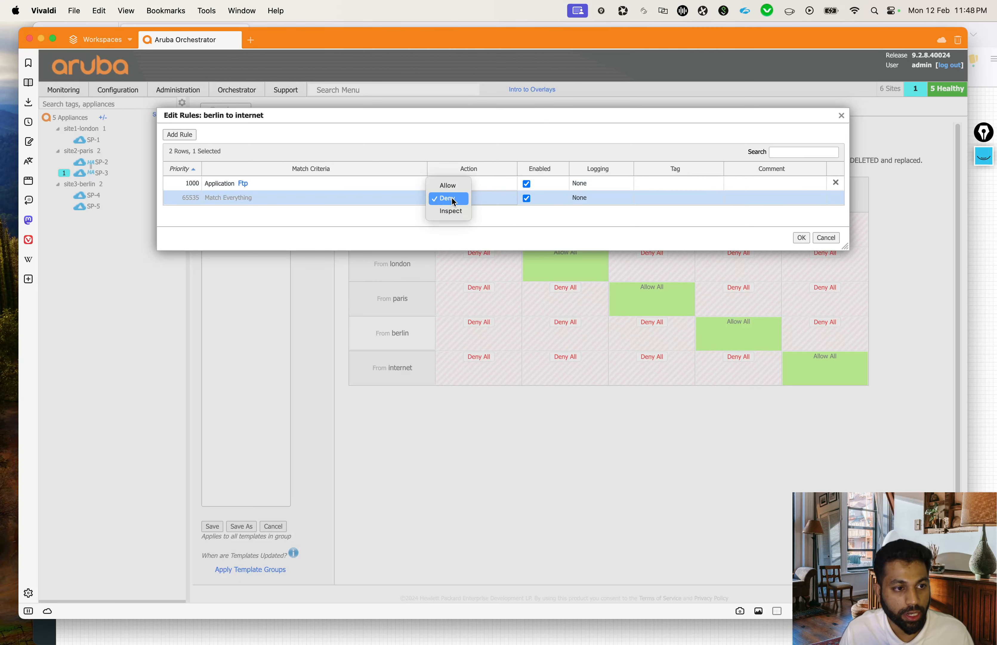
click(535, 220)
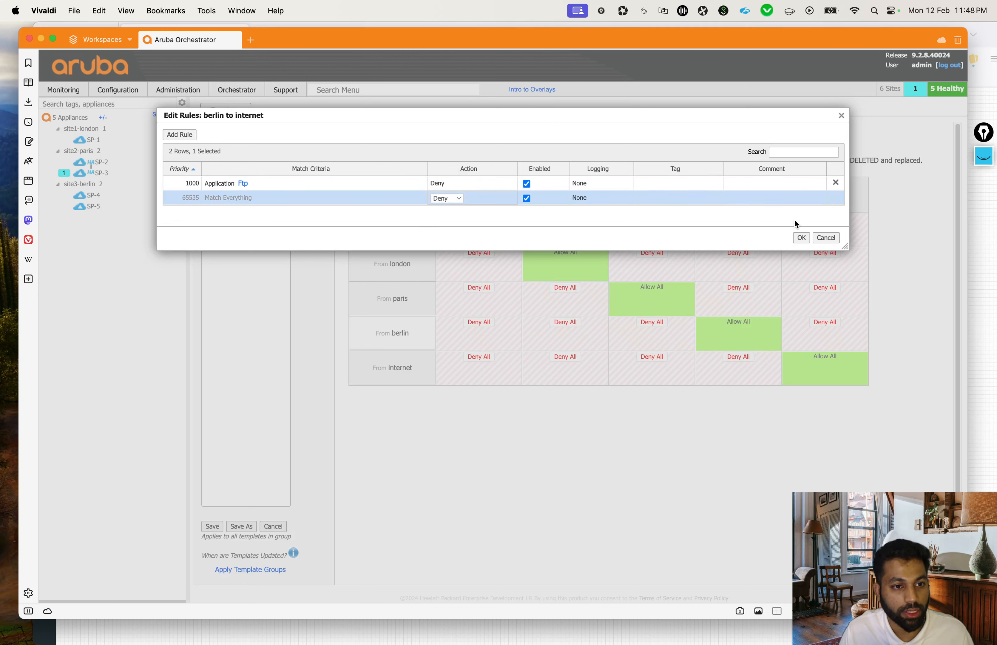
click(451, 198)
click(498, 223)
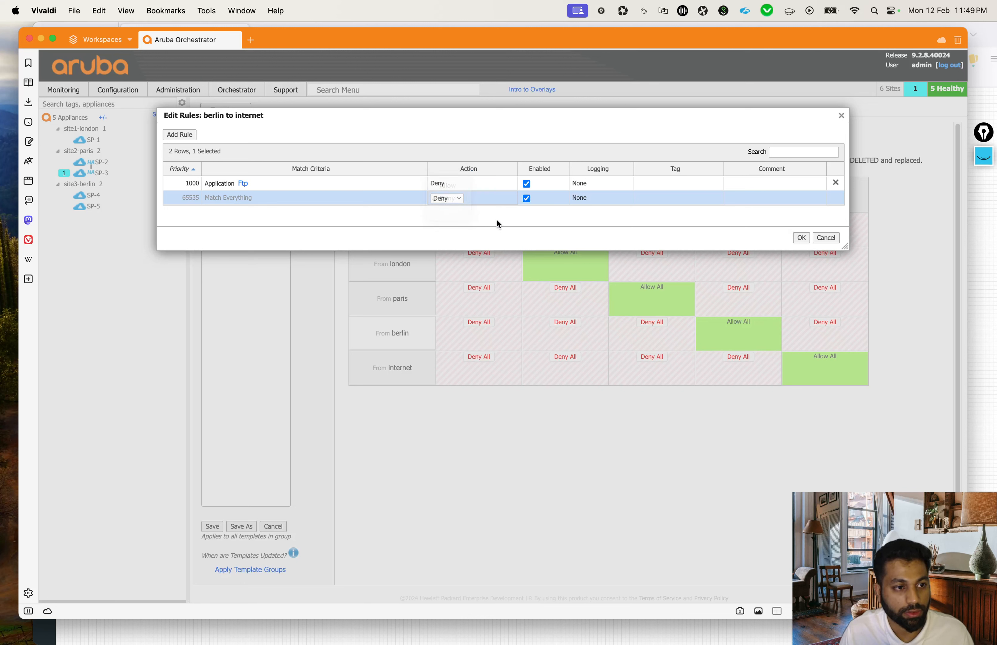
click(463, 199)
click(458, 191)
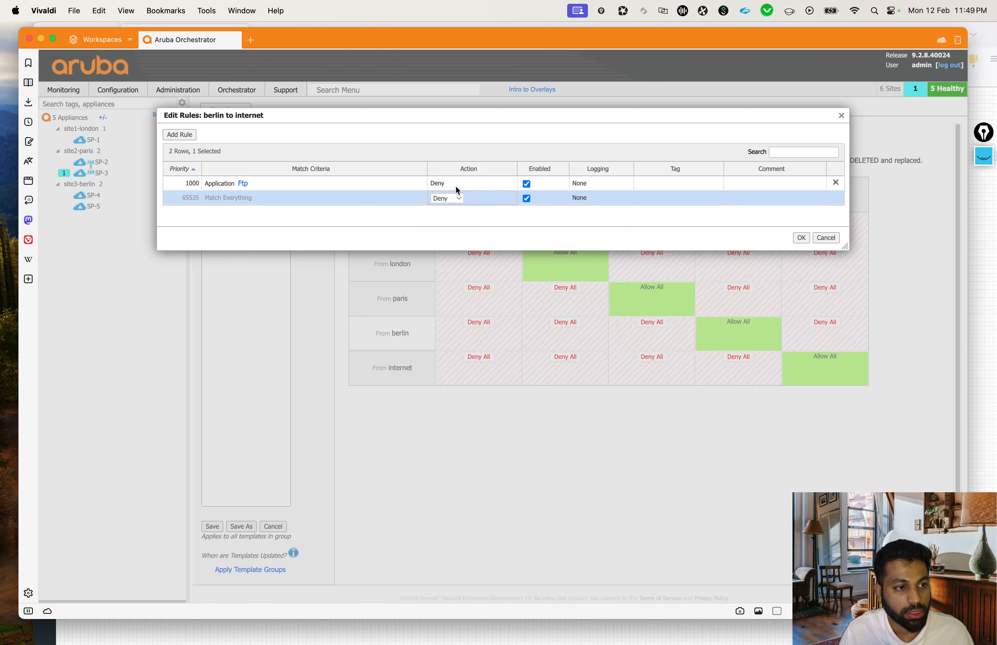
click(801, 237)
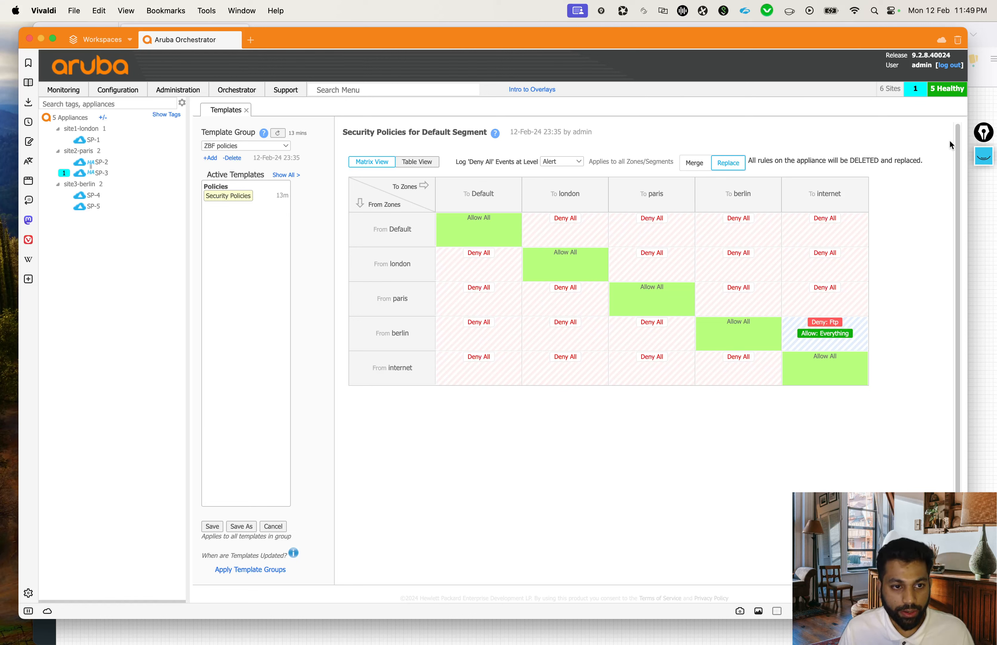
Step: Show the handwritten policy requirements over the security matrix to review them, and hide them again
click(984, 159)
click(984, 158)
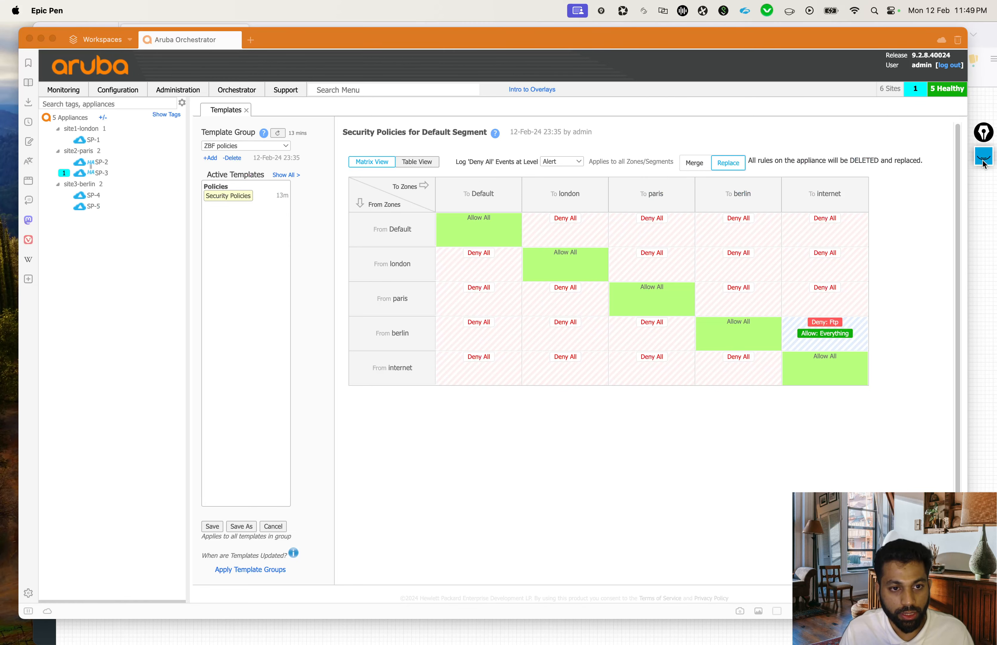
click(983, 159)
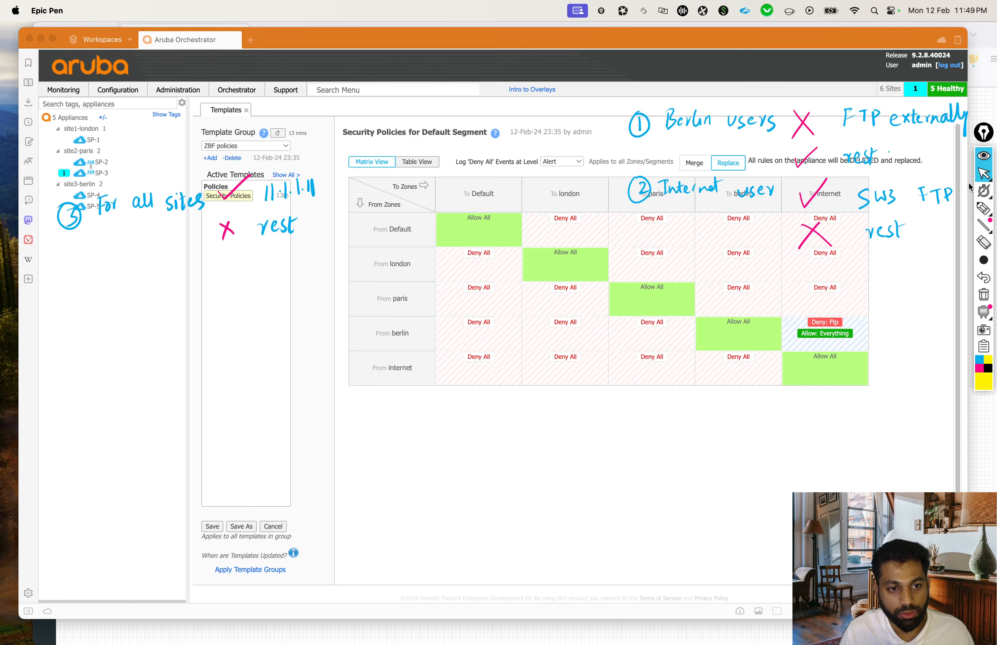
click(983, 158)
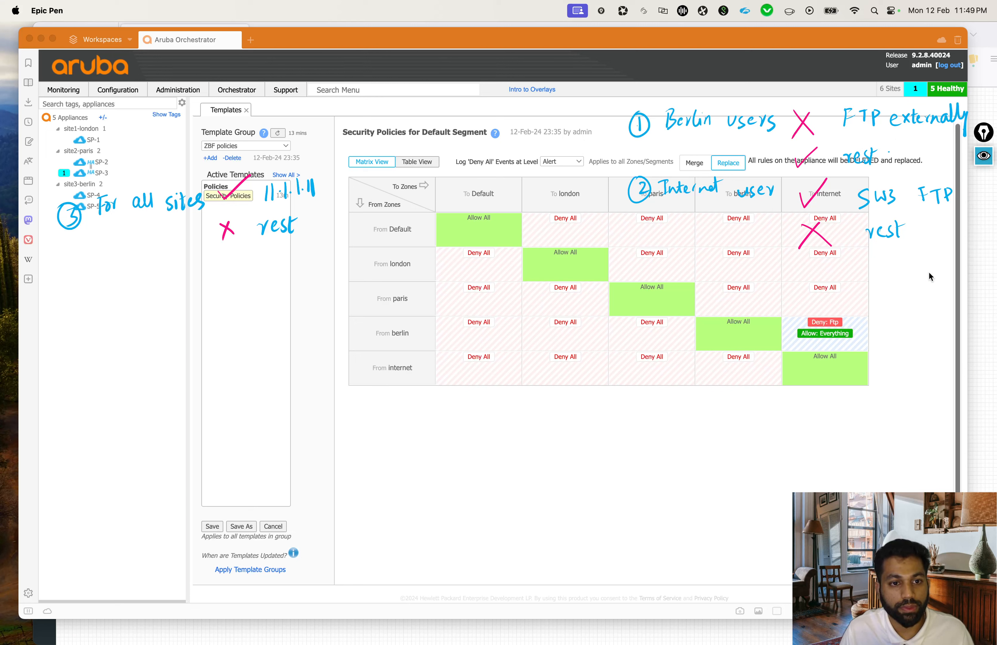
click(985, 159)
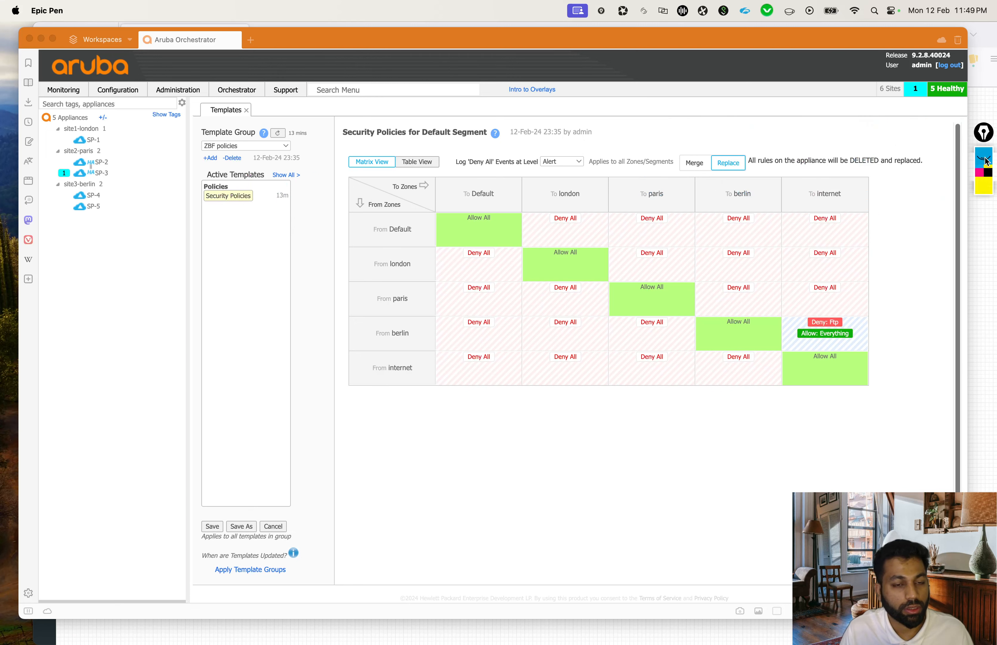
click(985, 158)
click(985, 159)
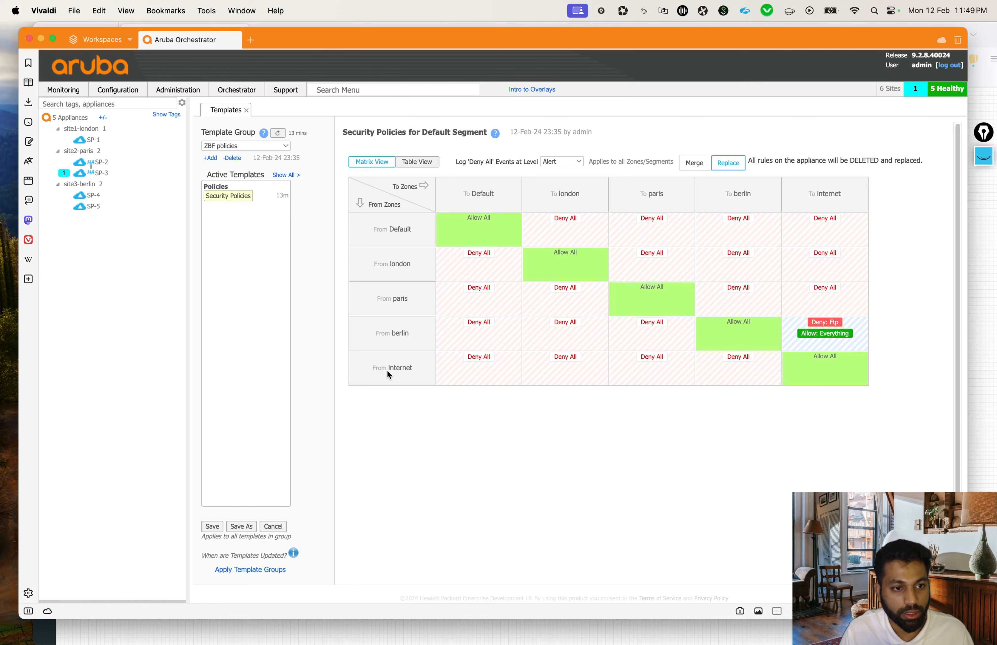
Step: Add a rule from internet to berlin that matches the application Ftp-proxy
click(746, 372)
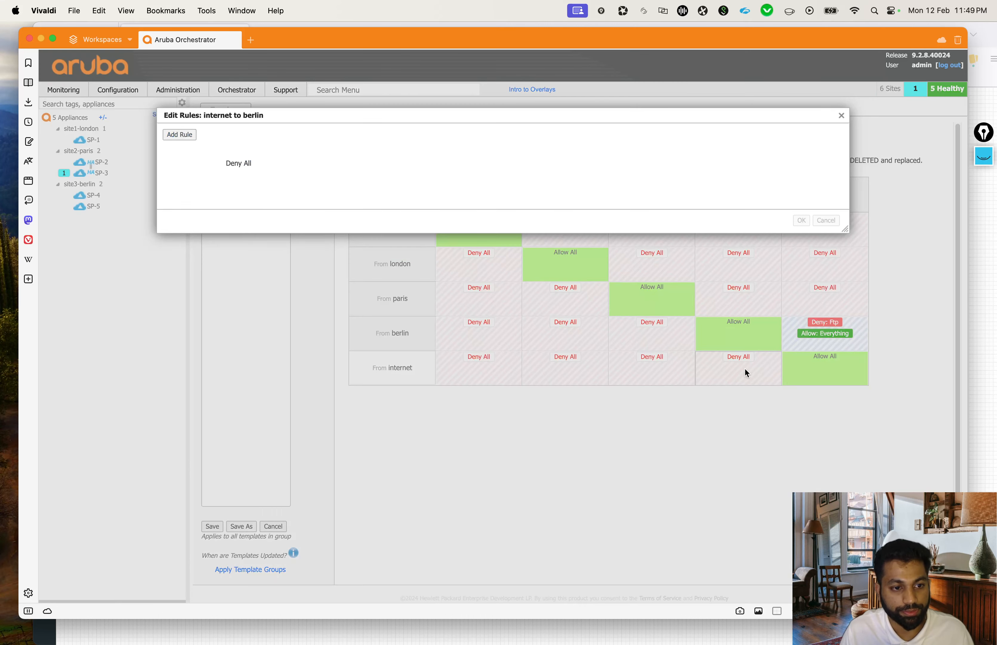
click(180, 135)
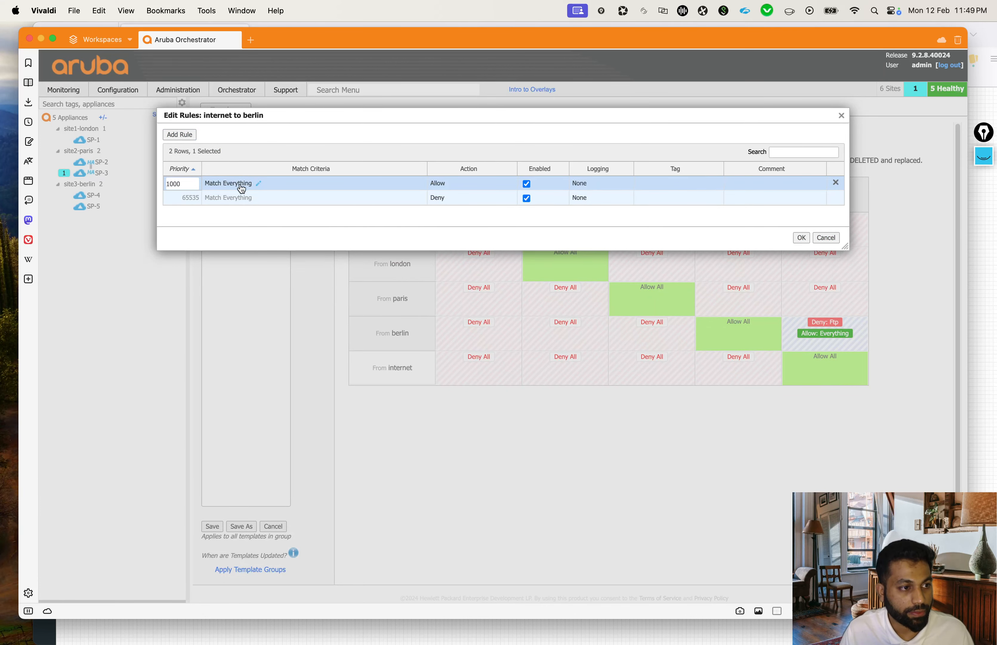
click(259, 184)
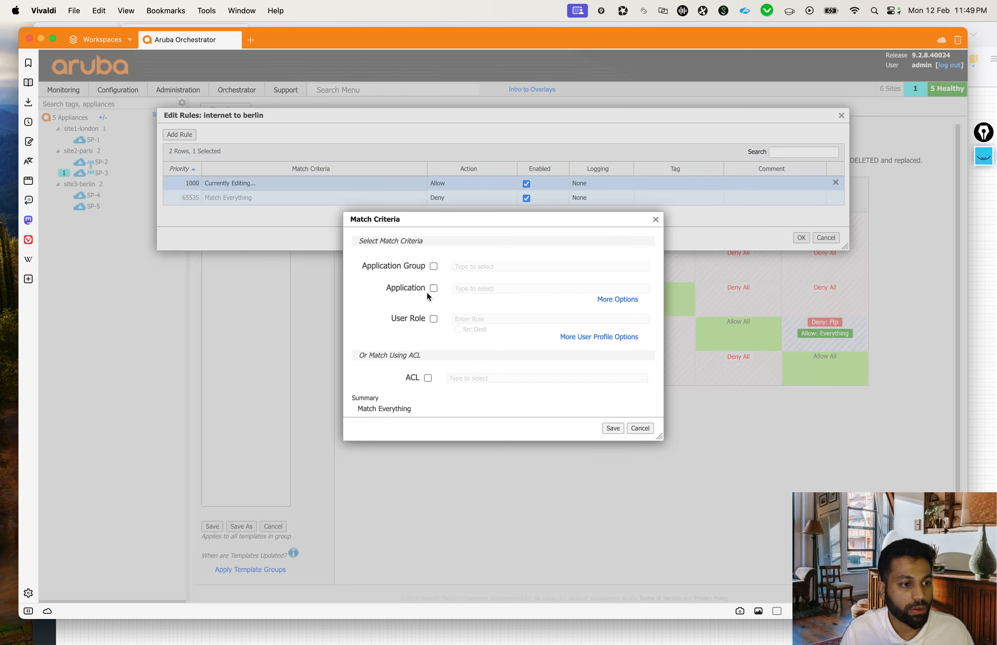
click(434, 289)
click(500, 291)
text(ft)
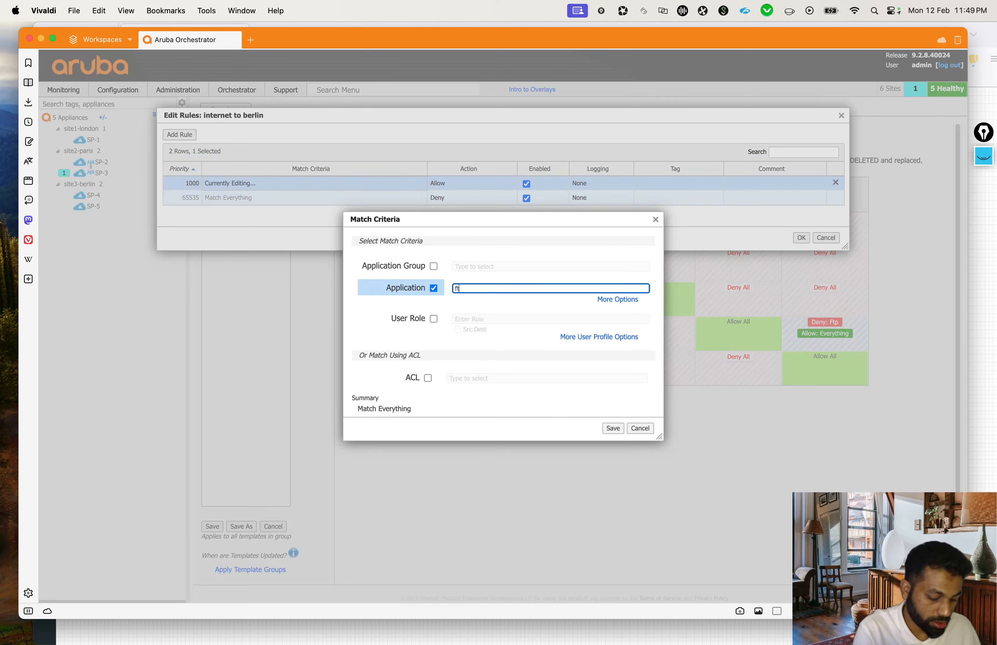
text(p)
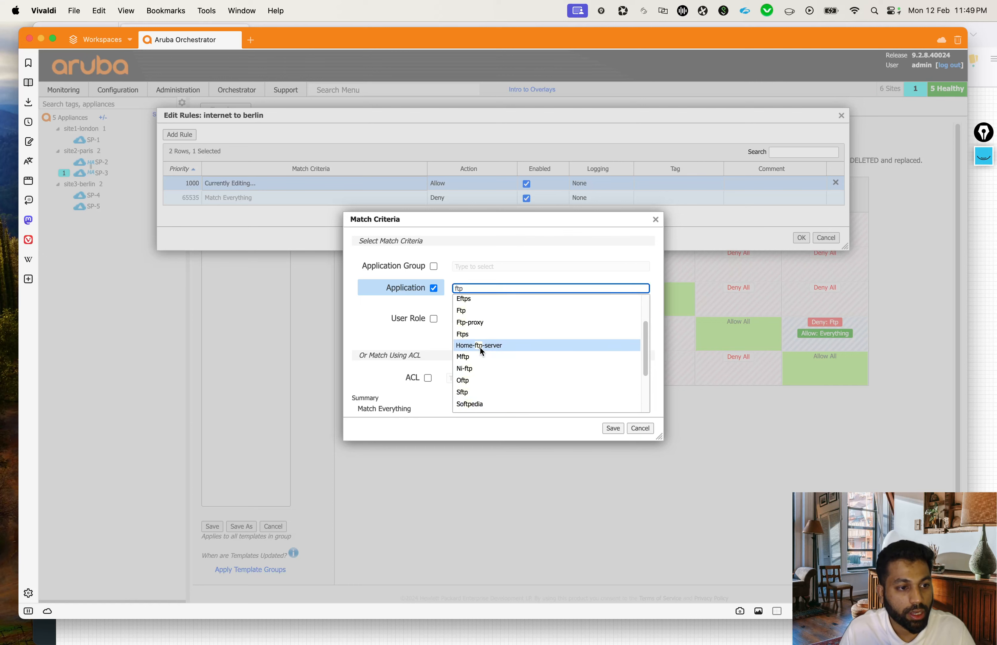
click(468, 316)
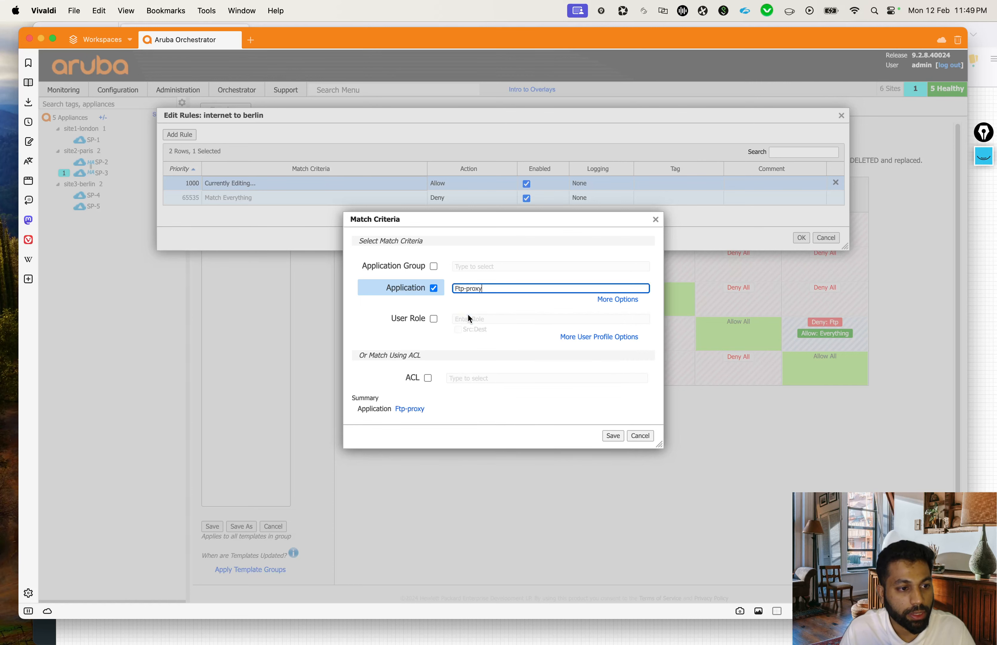
click(610, 436)
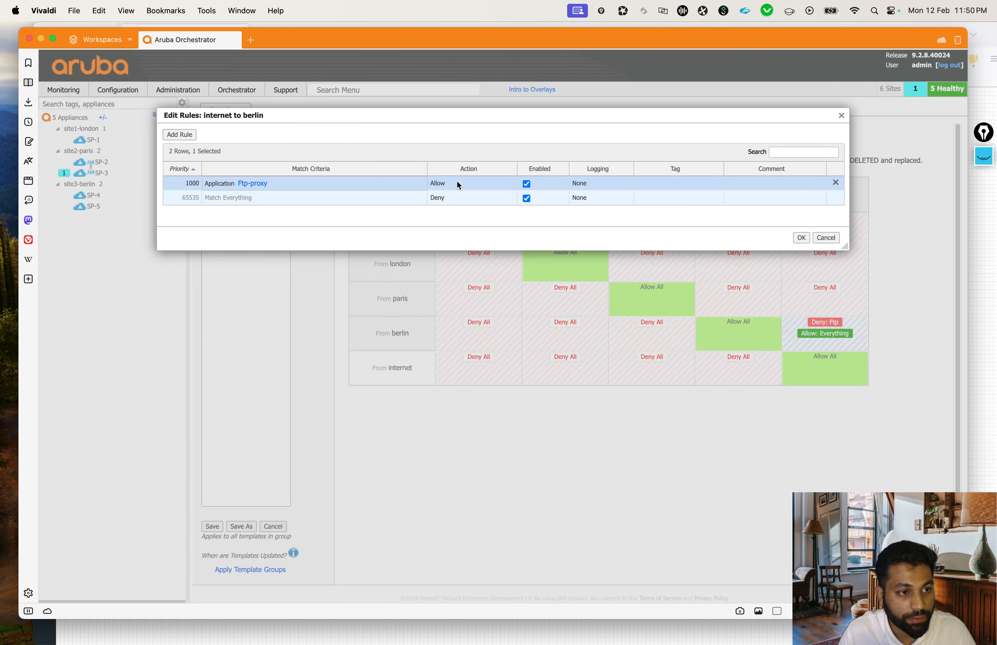
Step: Change the application matched by the internet to berlin rule to Ftp, keeping Application as the only match criterion
click(346, 183)
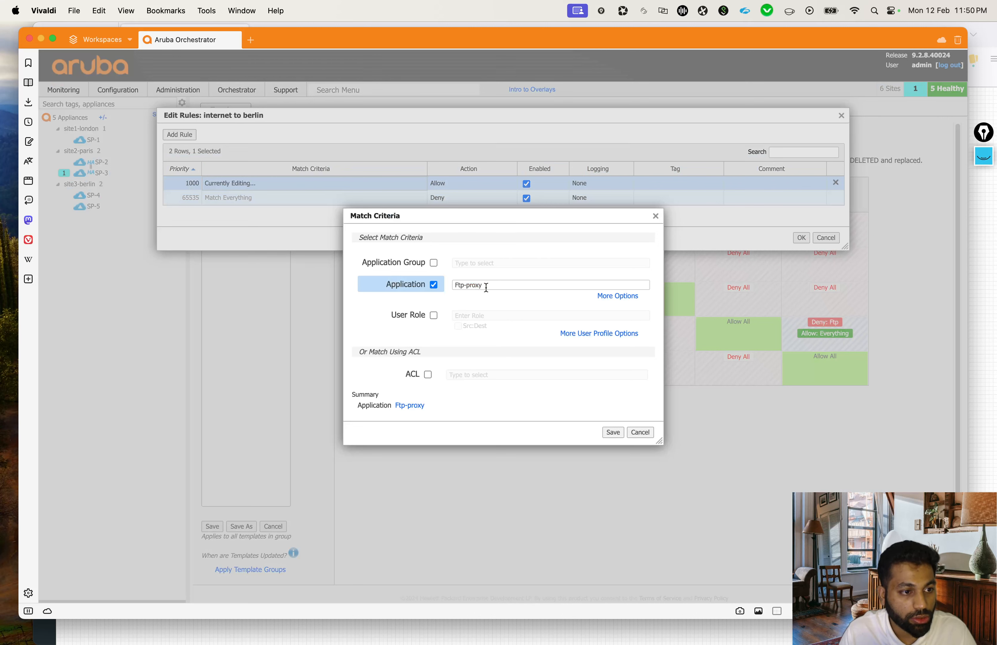
click(485, 285)
drag(485, 285, 447, 284)
text(ftp)
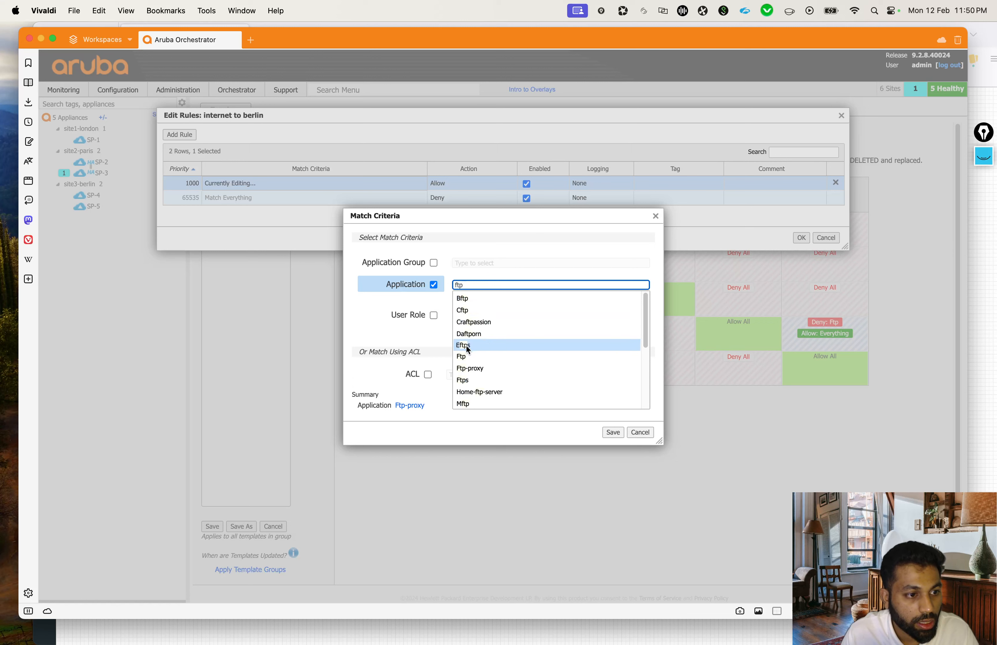
click(466, 354)
click(438, 332)
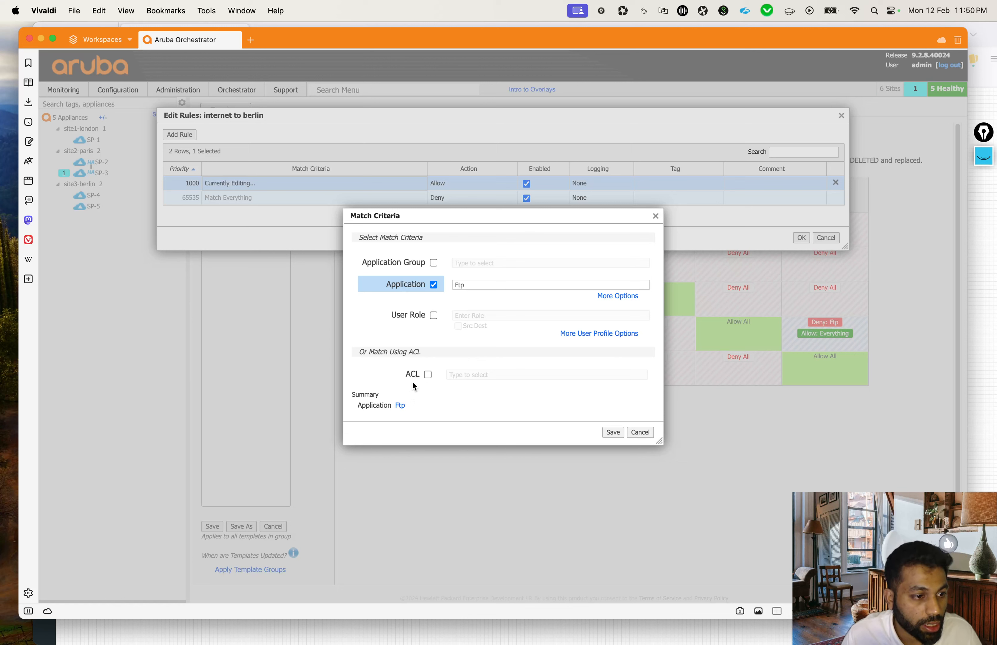
click(427, 374)
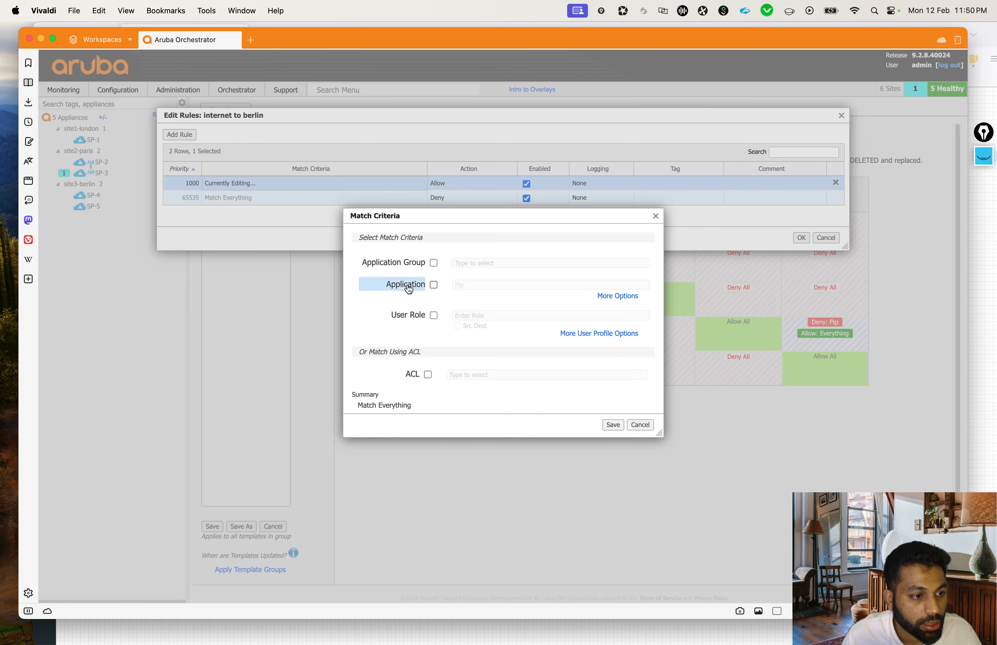
click(434, 285)
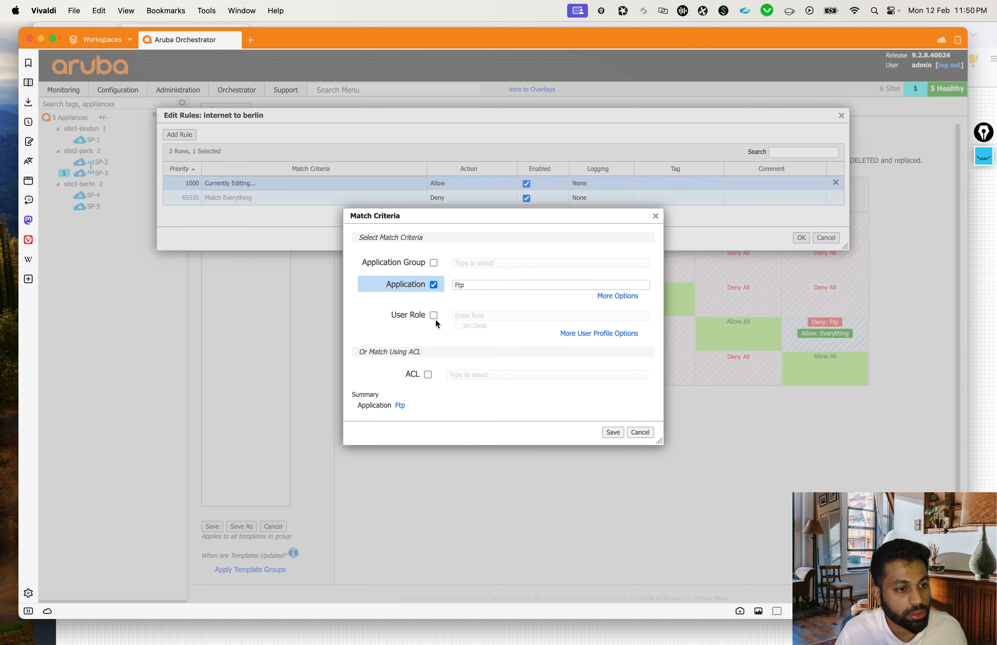
Step: Add an IP/Subnet criterion with separate source and destination to the internet to berlin rule's match criteria
click(617, 295)
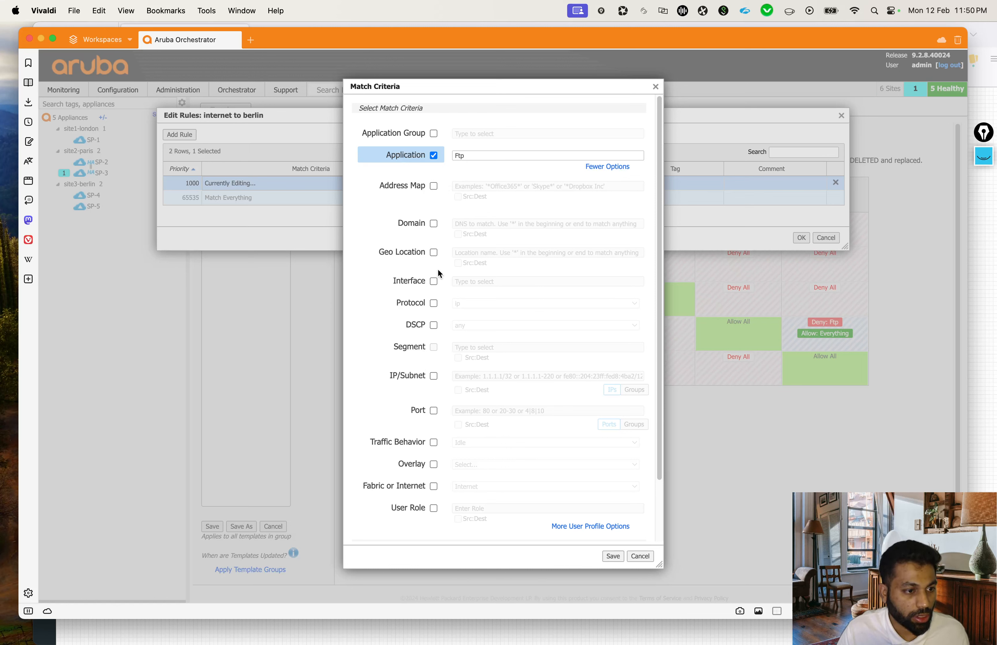
click(435, 376)
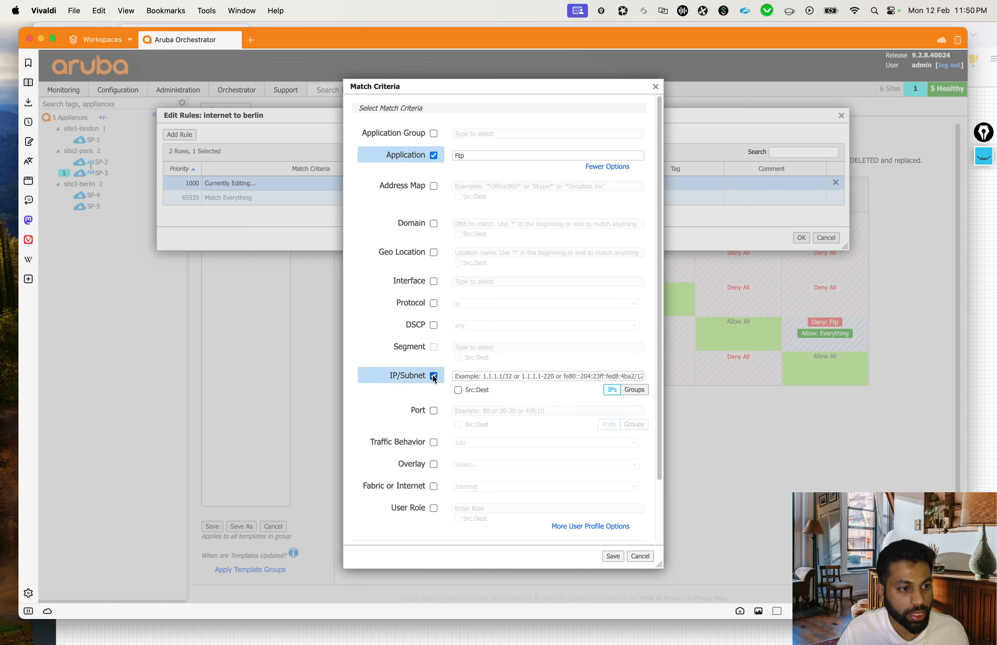
click(458, 390)
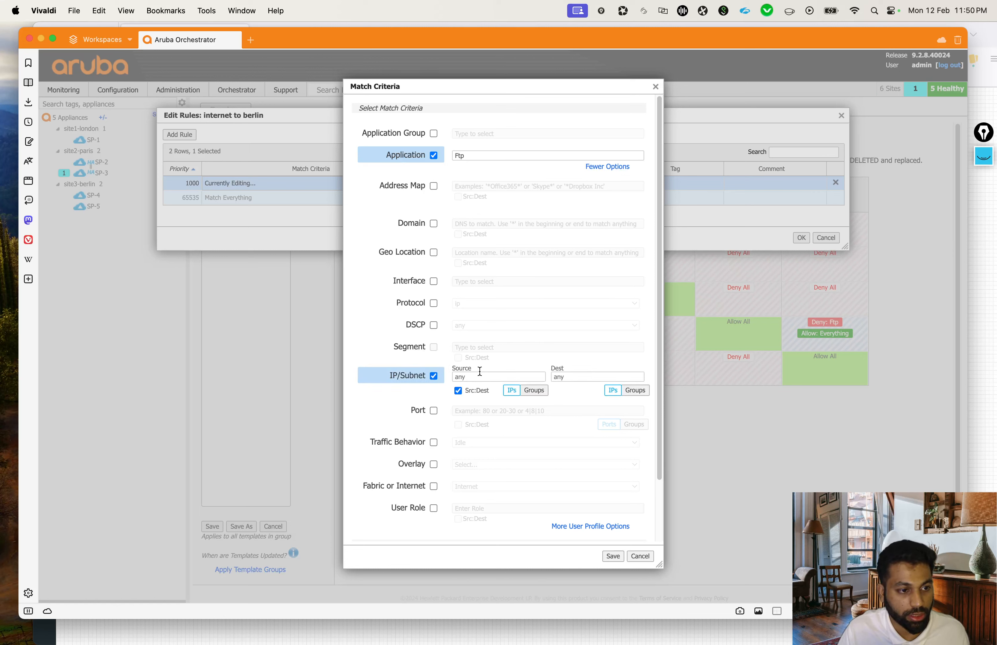
mouse_move(480, 373)
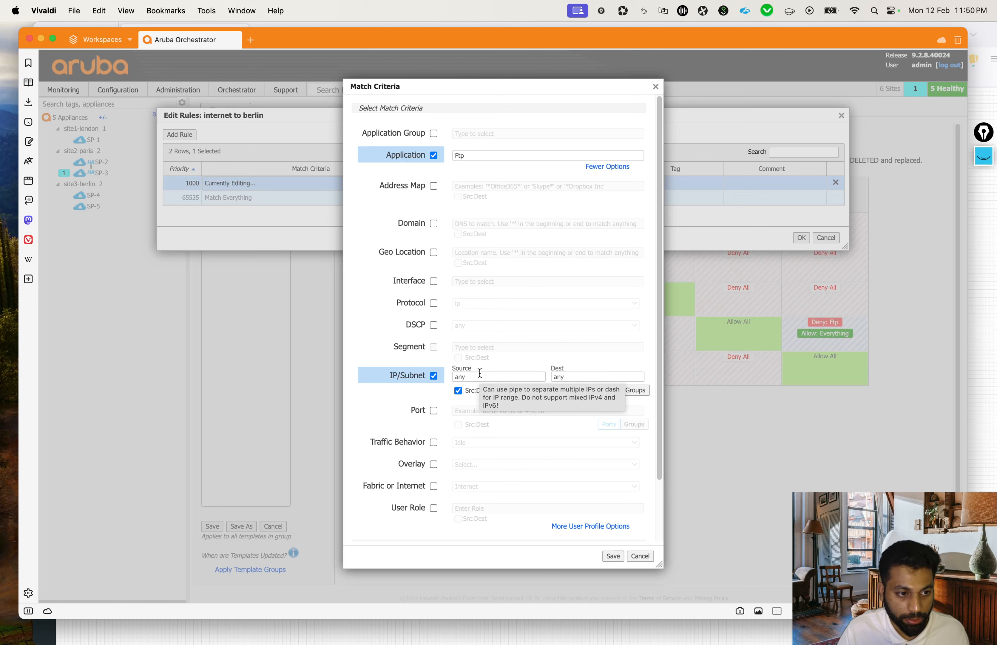
click(575, 375)
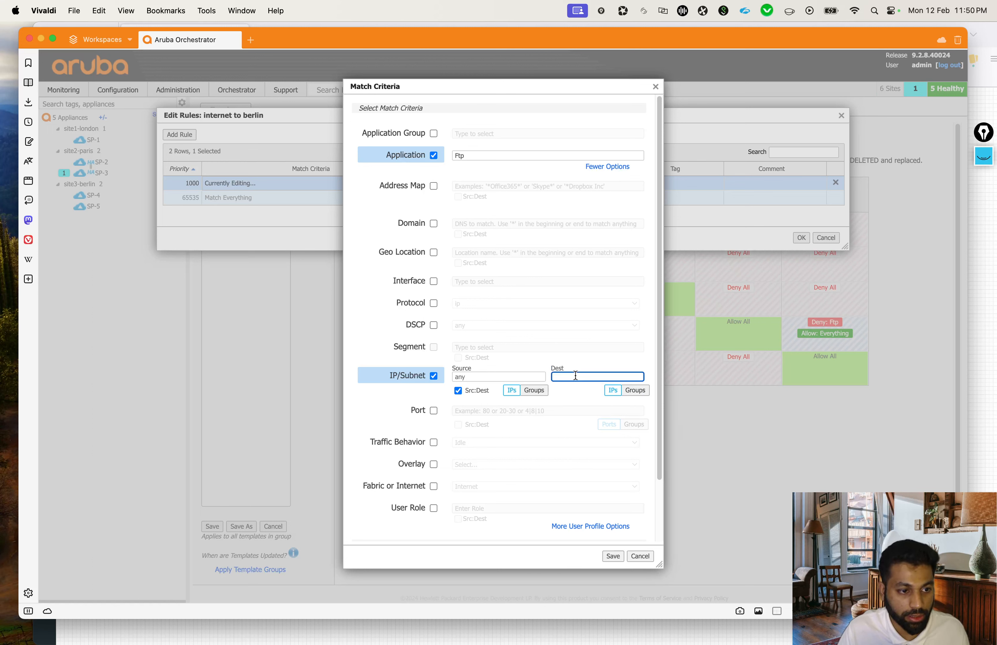
Step: Start the destination address with 10.99, check SW3's addressing in the Berlin site of the EVE topology, and return to the match criteria
text(10.99)
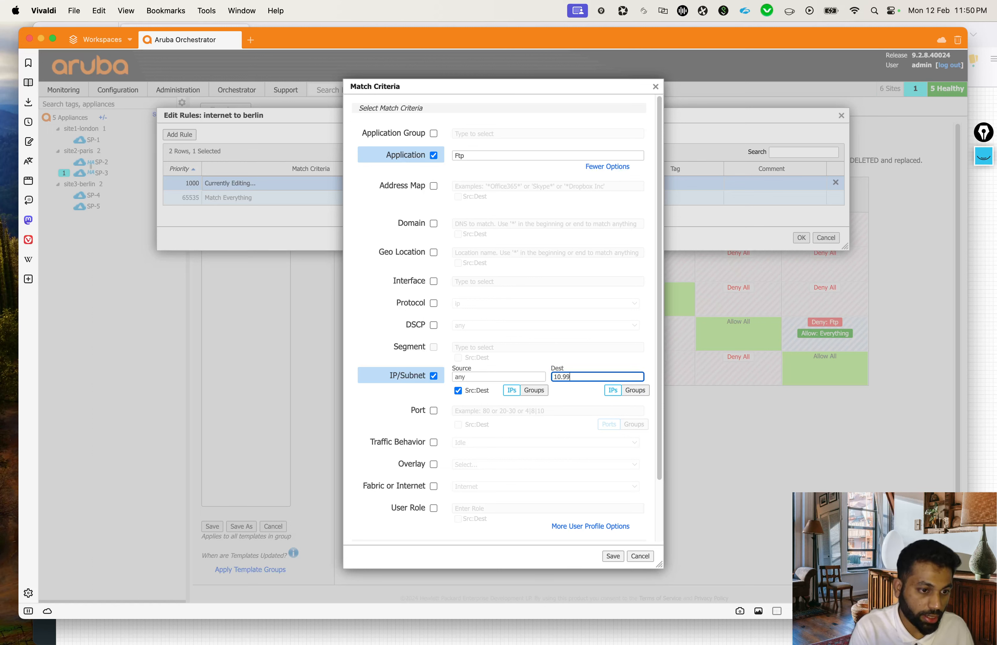
key(ctrl+Up)
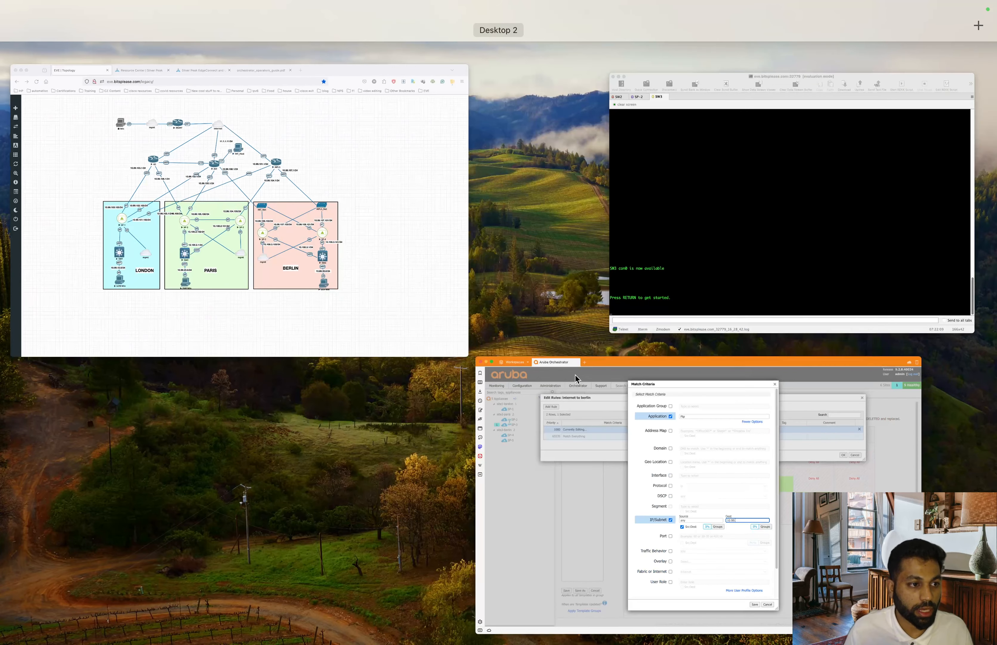
click(325, 202)
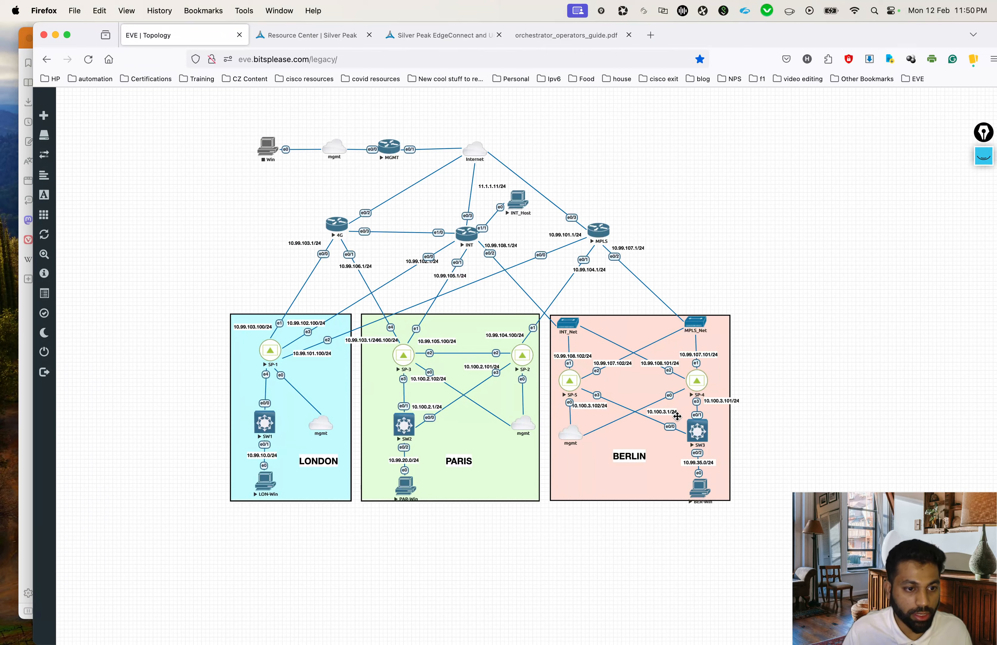
key(ctrl+Up)
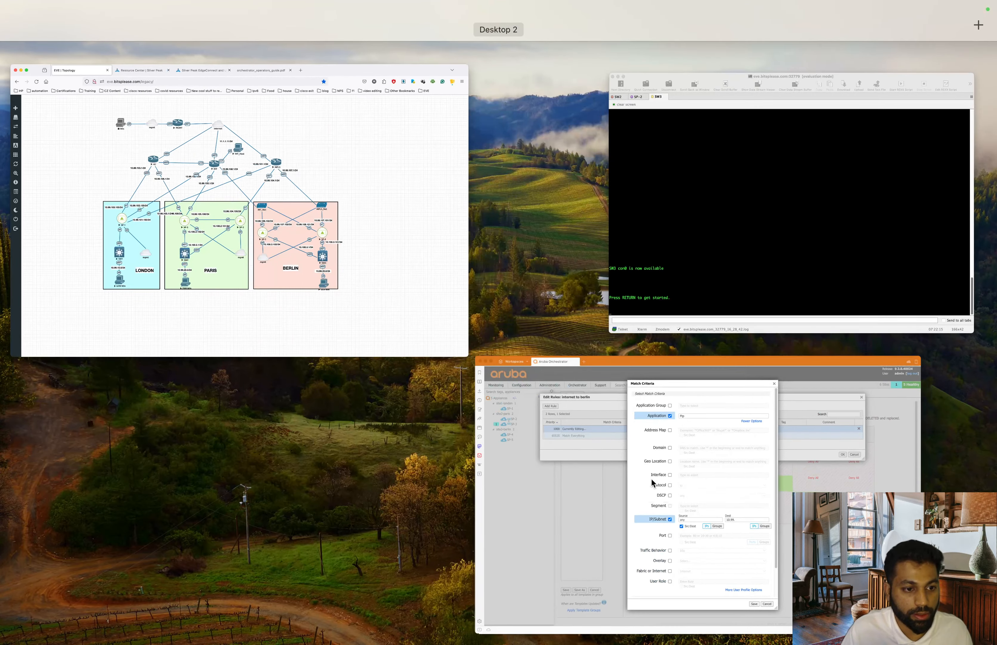
click(651, 480)
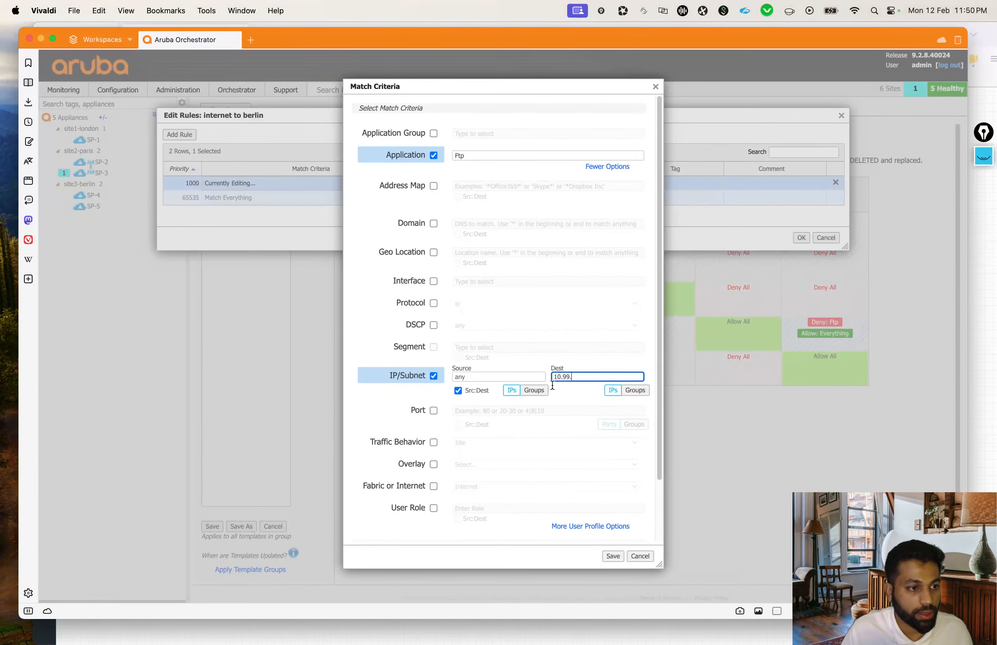
Step: Set the destination to 10.100.3.1/32, save the match criteria and accept the internet to berlin rules
double_click(567, 376)
text(100.3.1)
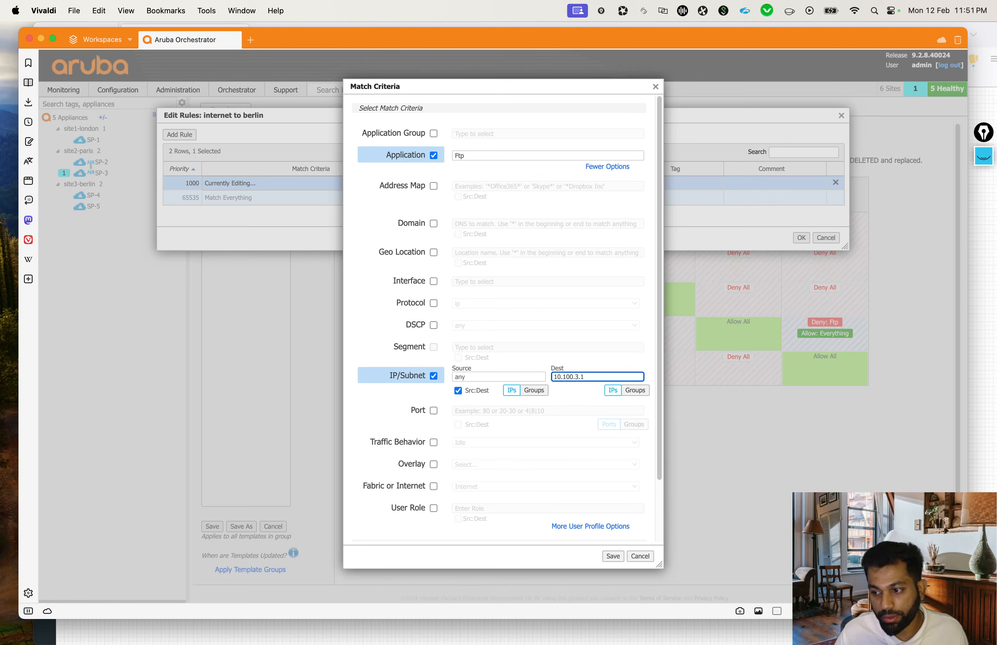
text(/32)
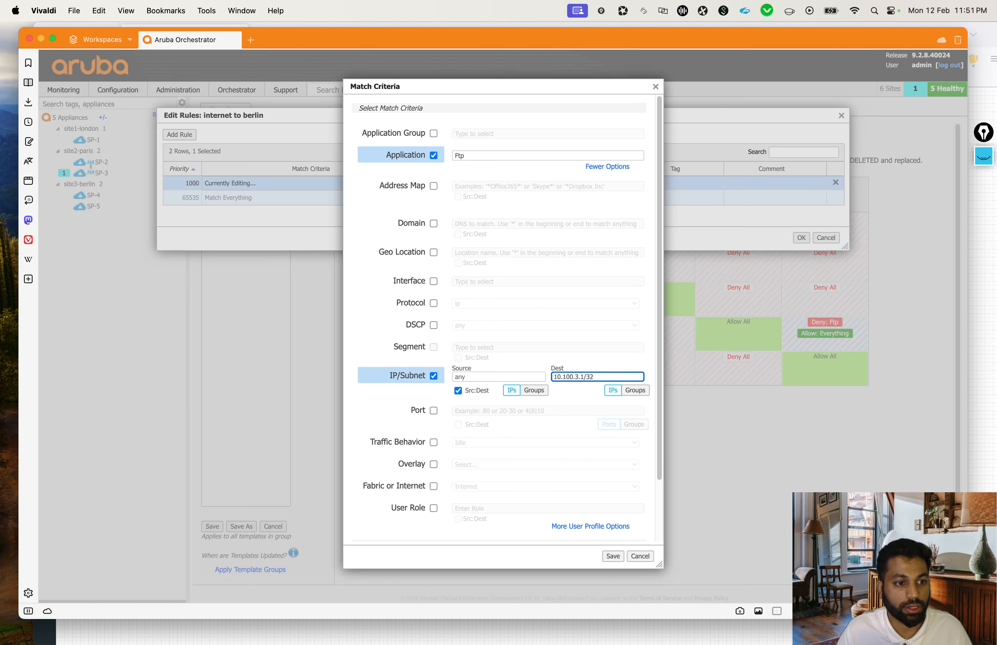
click(540, 554)
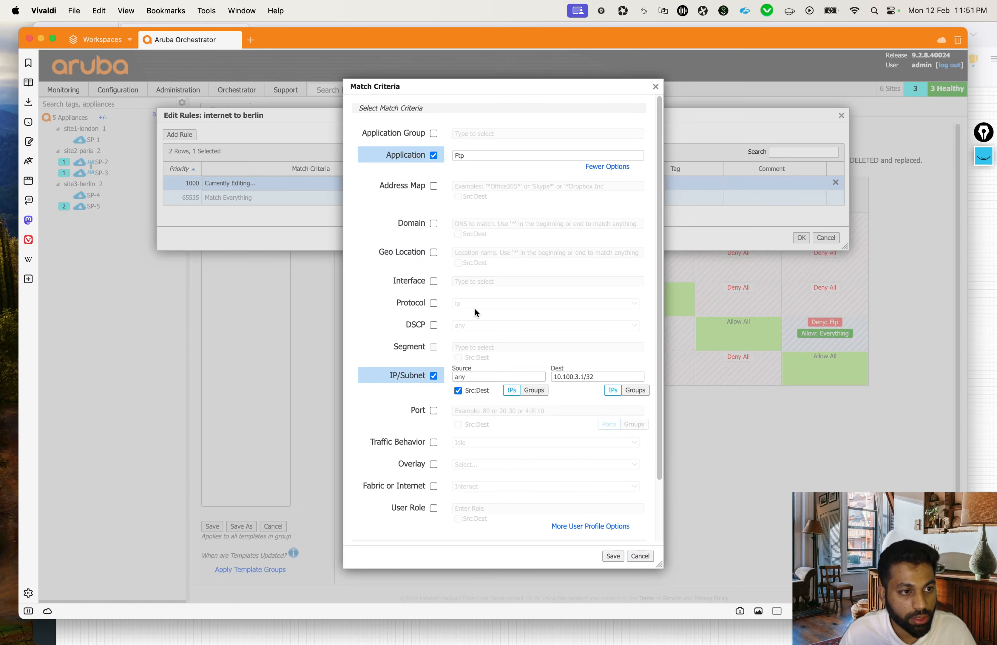
click(613, 556)
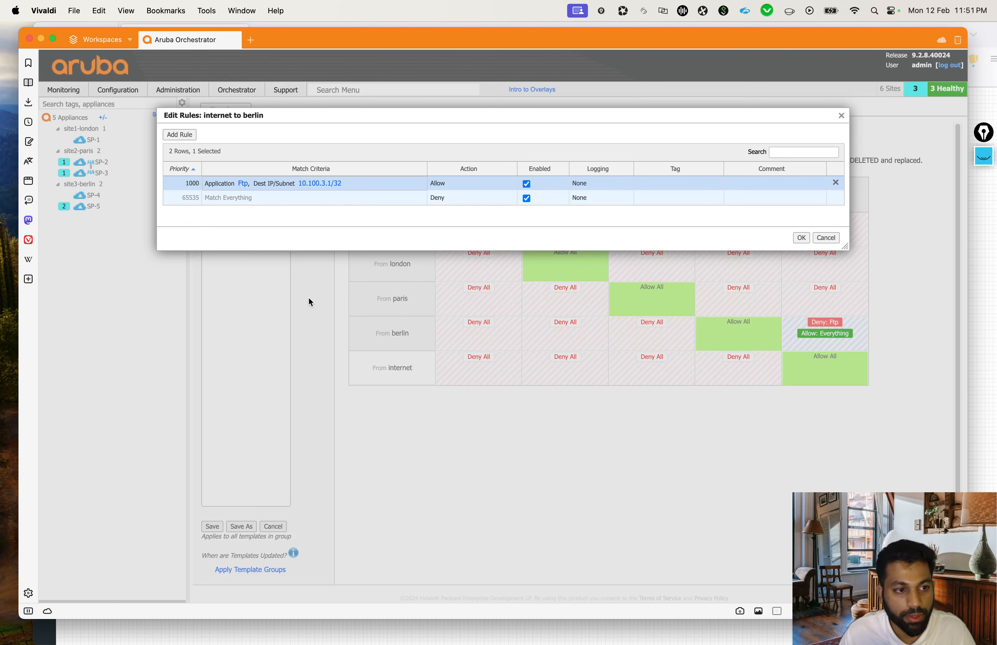
click(805, 238)
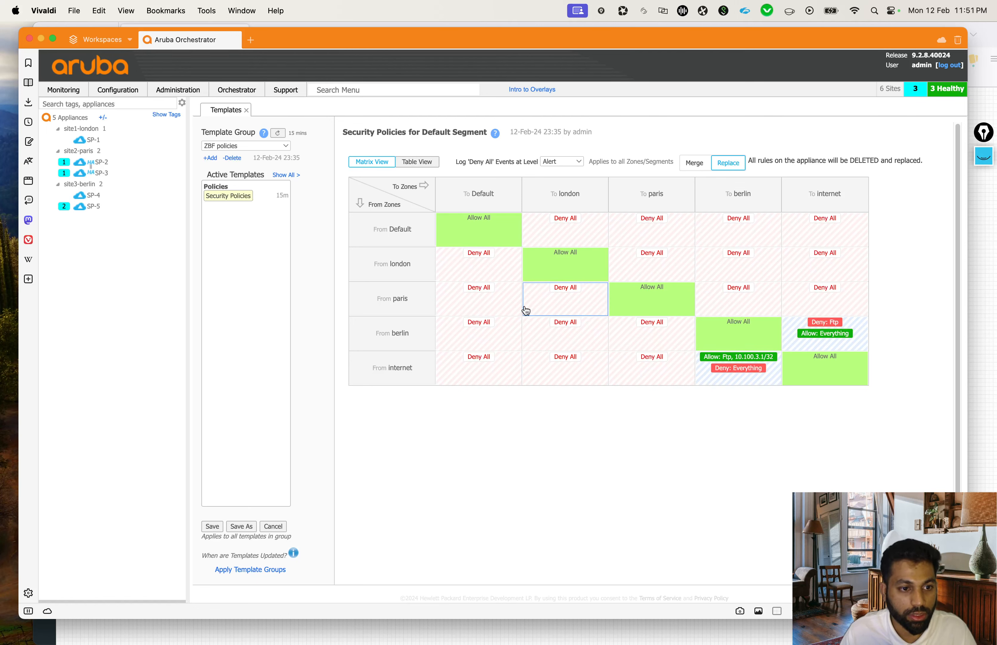
Step: Show the handwritten requirements again to review the third policy for all sites, and hide them
click(984, 159)
click(984, 158)
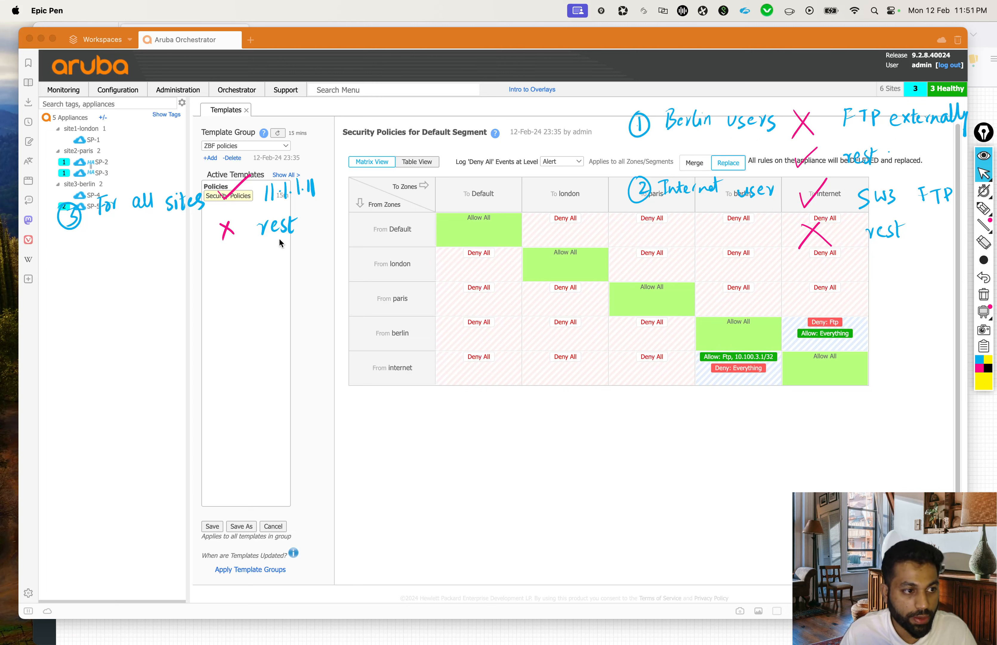
click(985, 158)
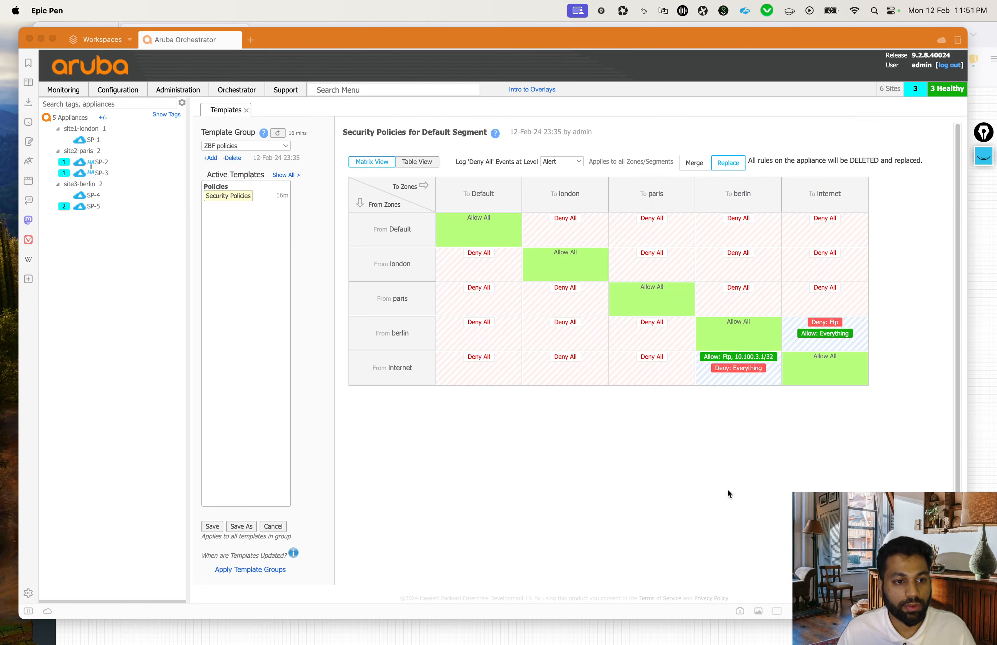
click(729, 478)
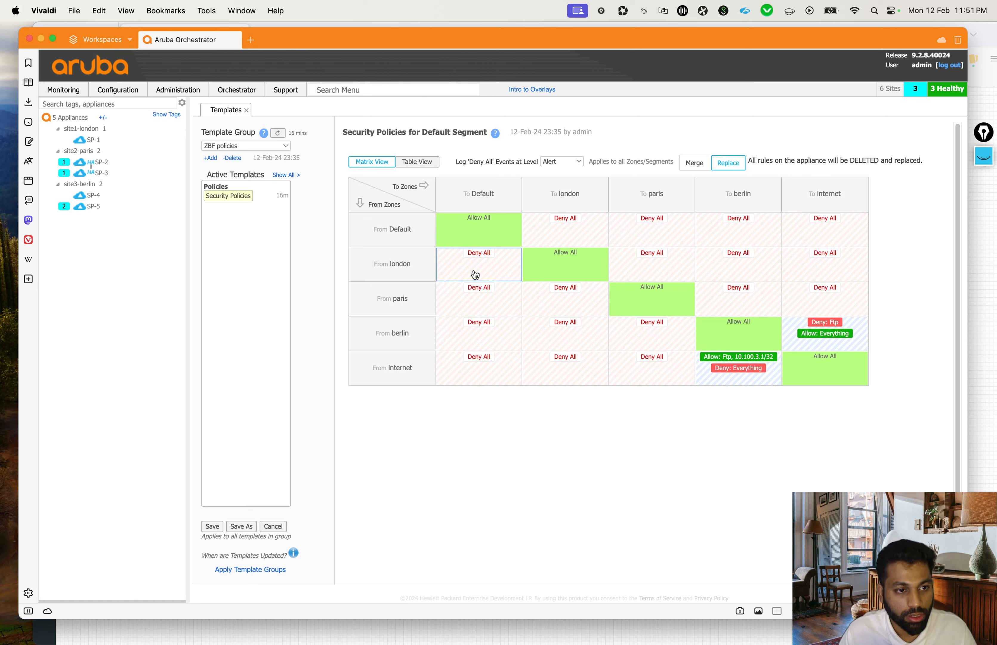
Step: Add a rule from london to internet that matches on IP/Subnet with separate source and destination
click(826, 265)
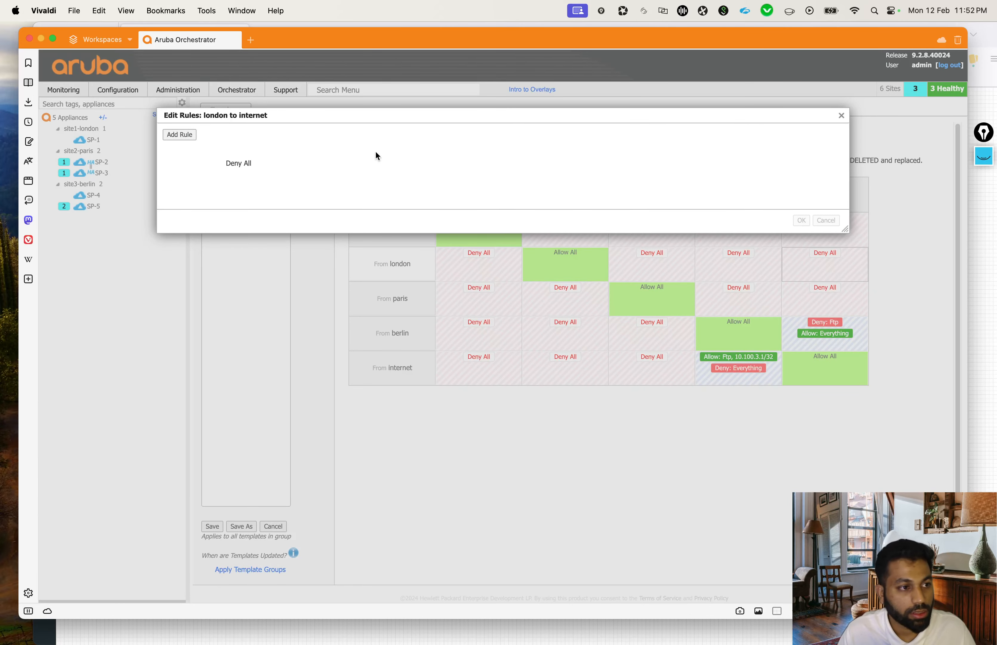
click(183, 135)
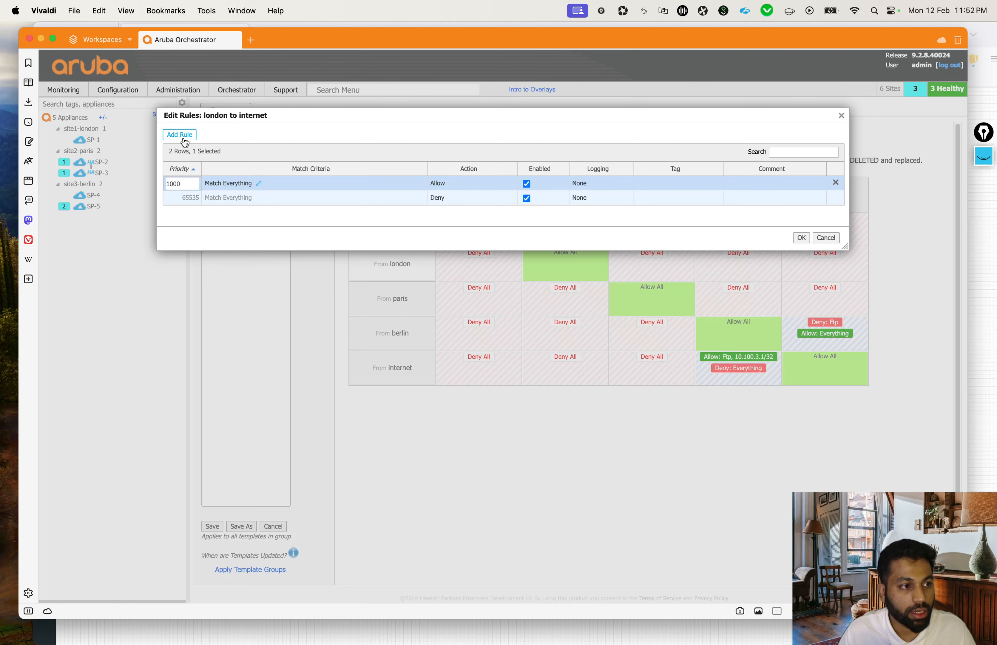
click(260, 185)
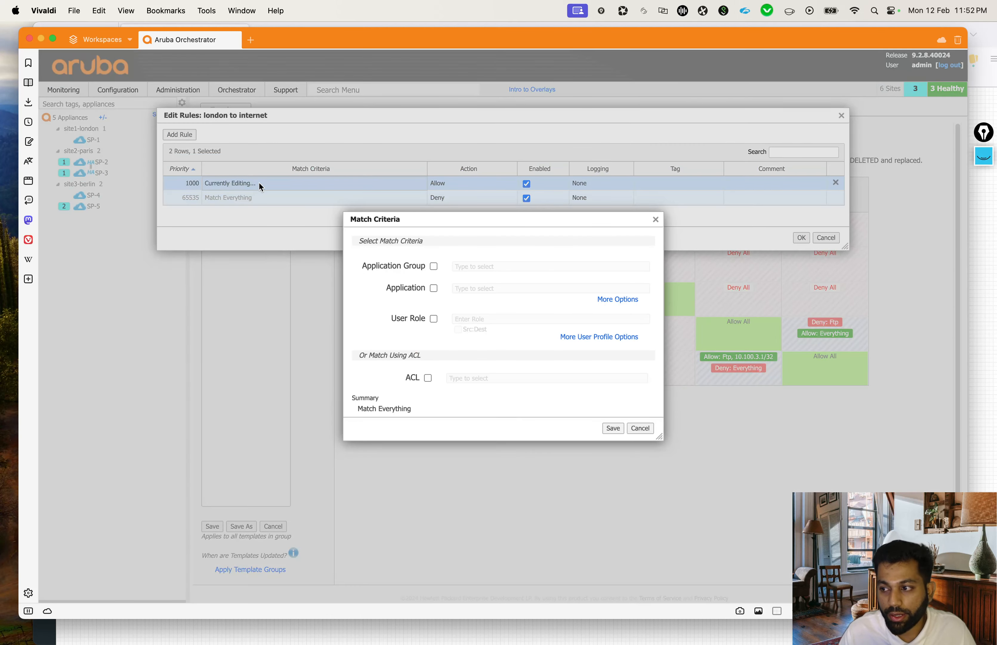
click(618, 299)
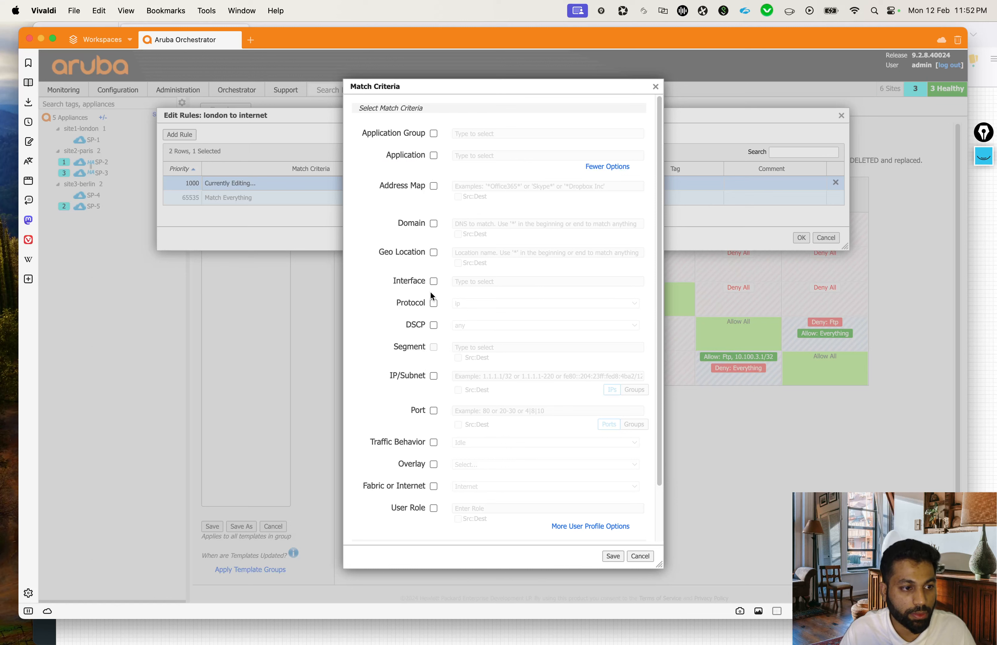
click(433, 375)
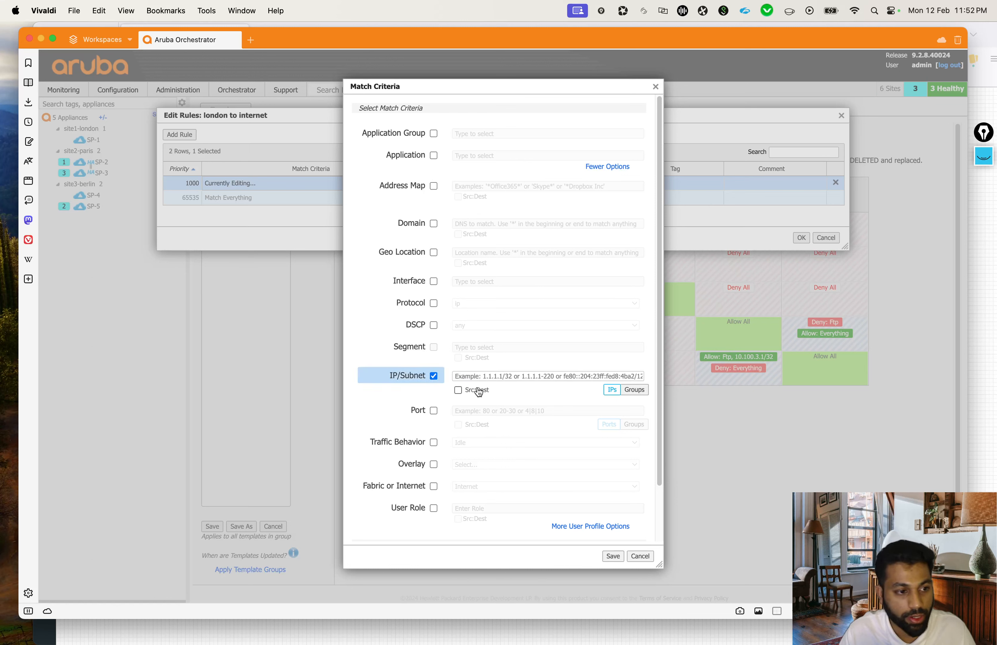
click(458, 390)
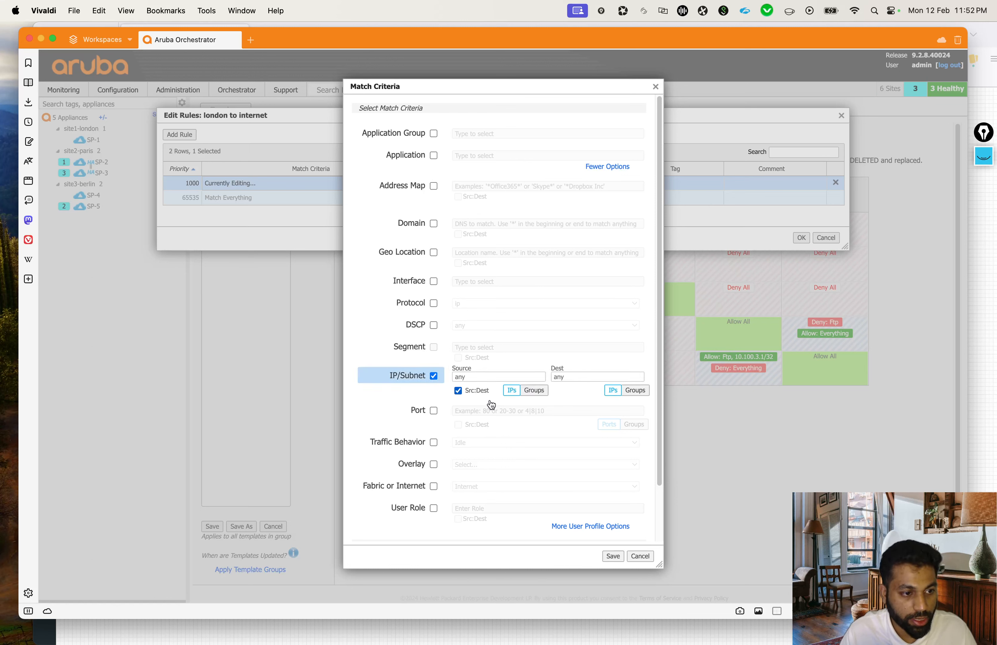
Step: Set the london to internet rule's destination to 11.1.1.11/32, save the criteria and accept the rules
click(560, 375)
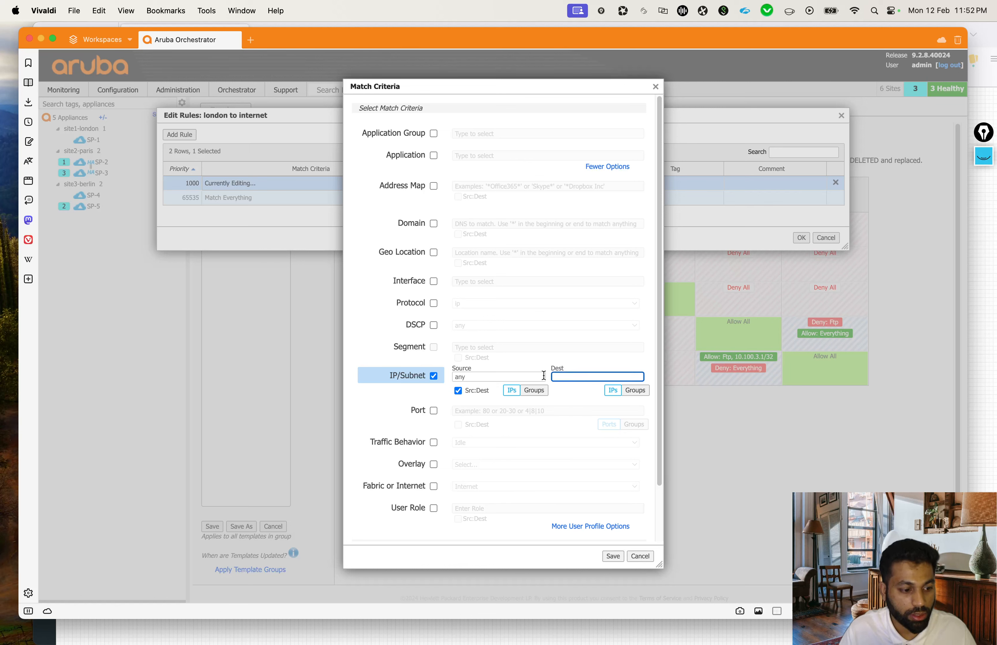
text(11.1.1.1)
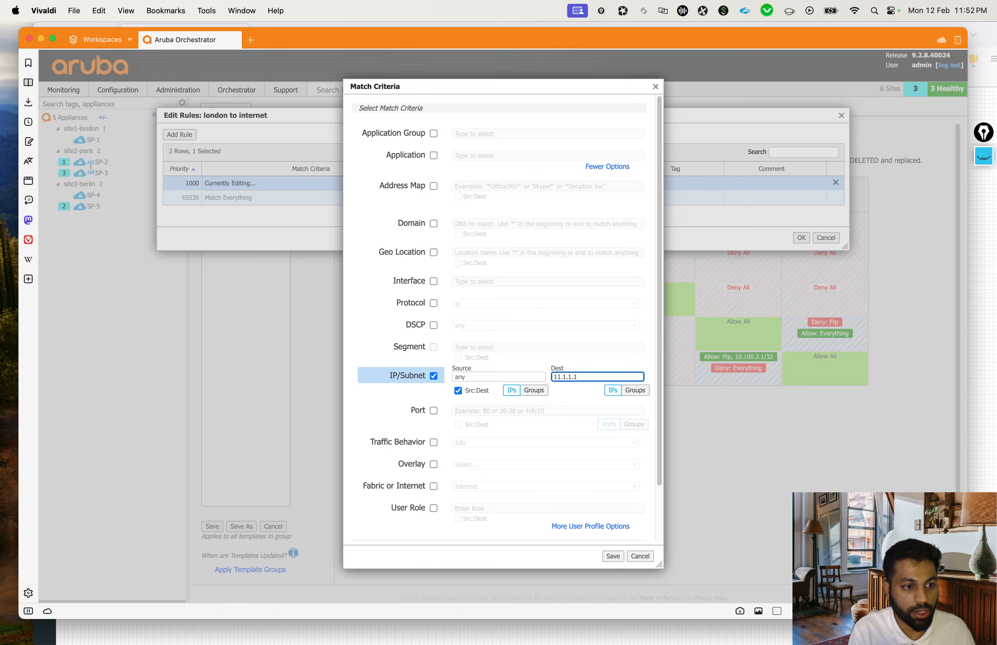
text(1/32)
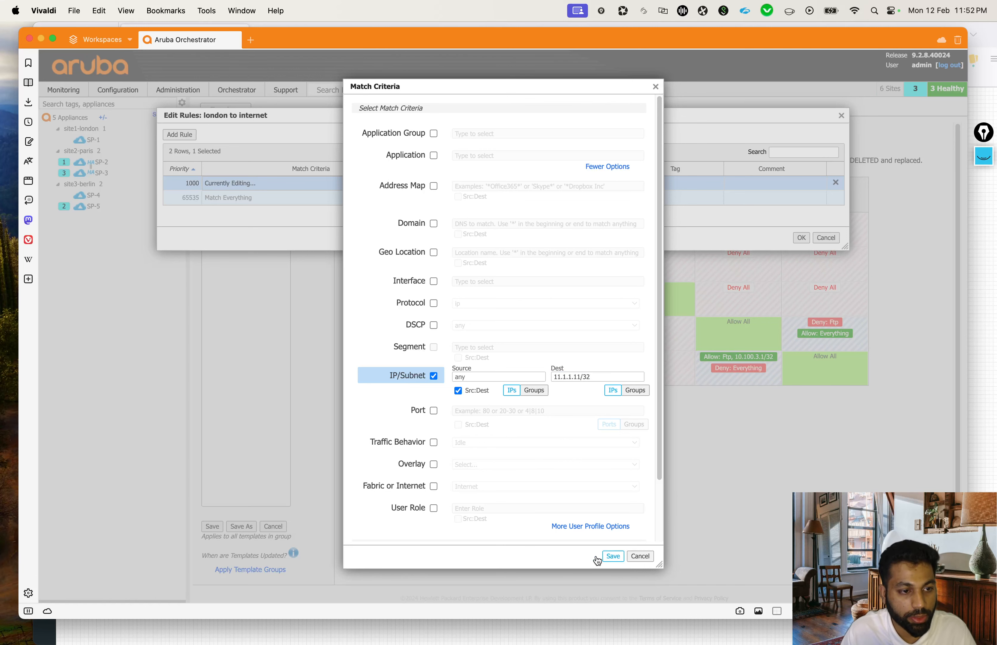
click(606, 556)
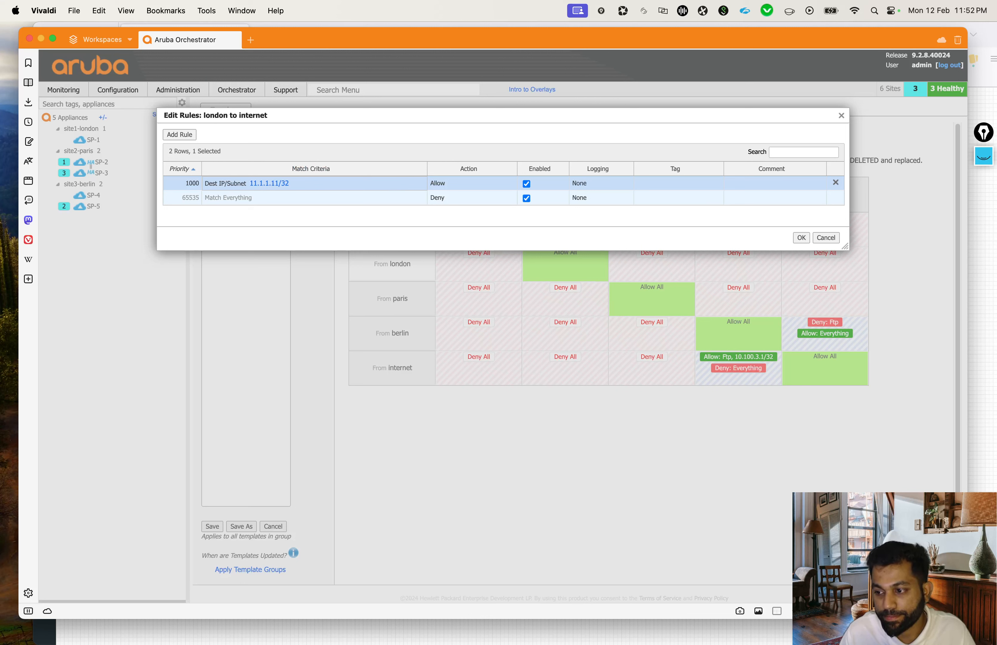
click(801, 238)
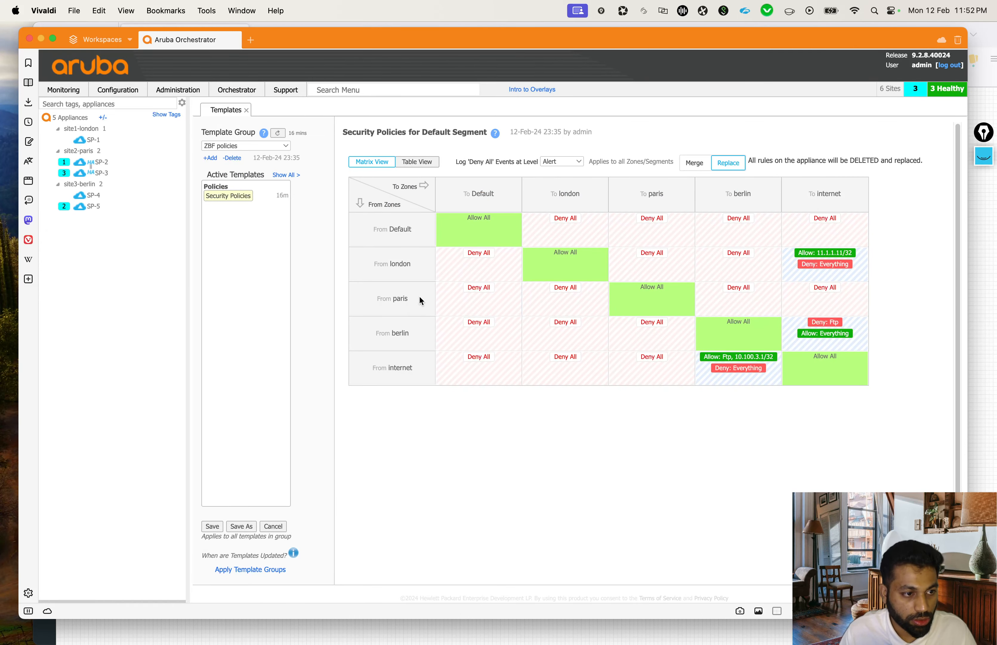
Step: Add a rule from paris to internet that matches on IP/Subnet with separate source and destination
click(823, 297)
click(189, 132)
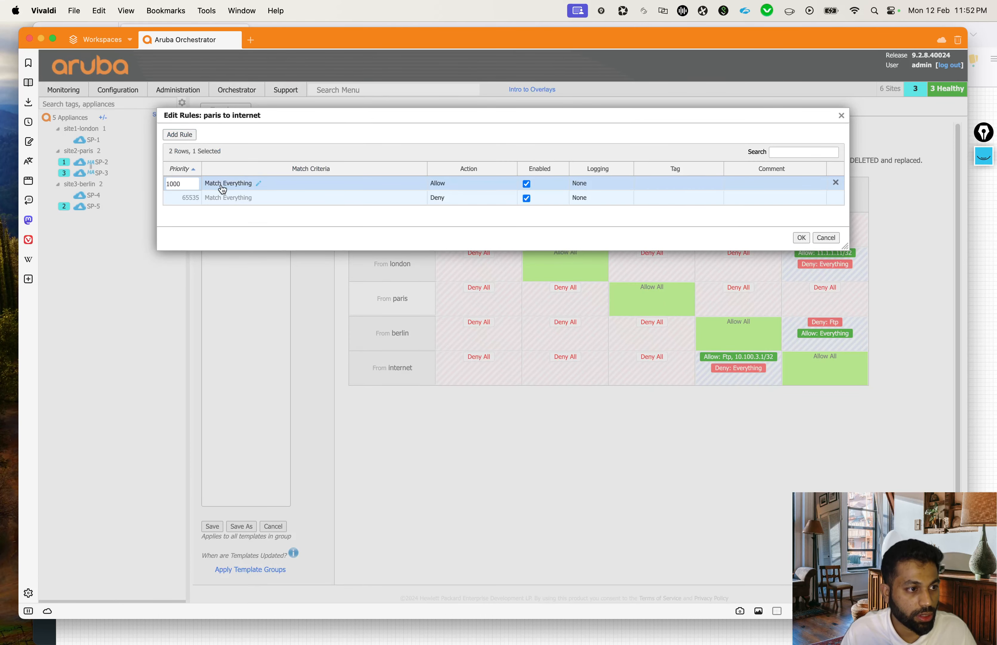
click(260, 184)
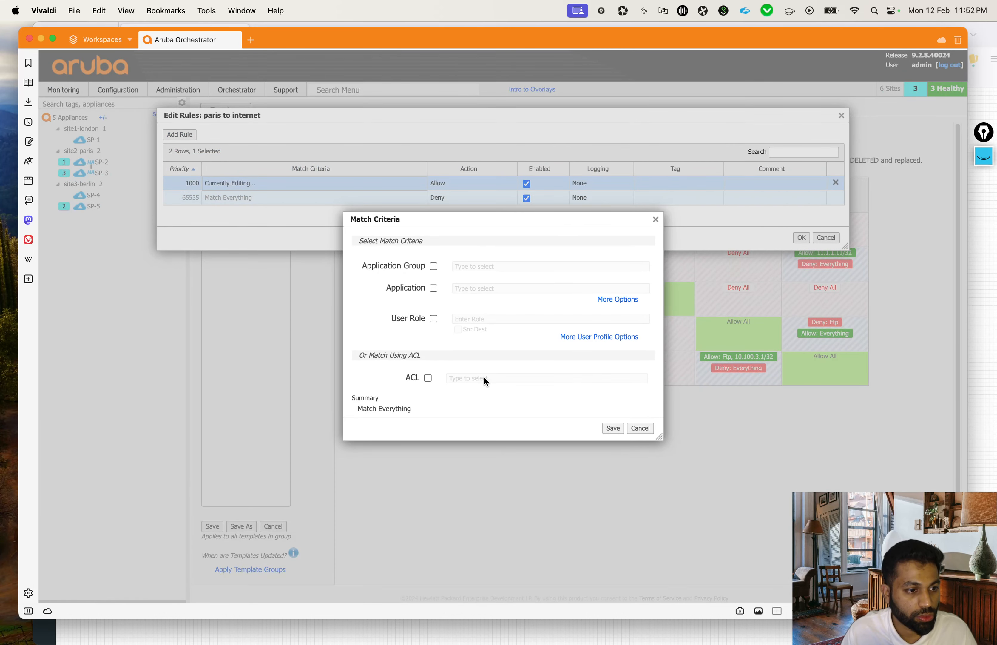
click(614, 299)
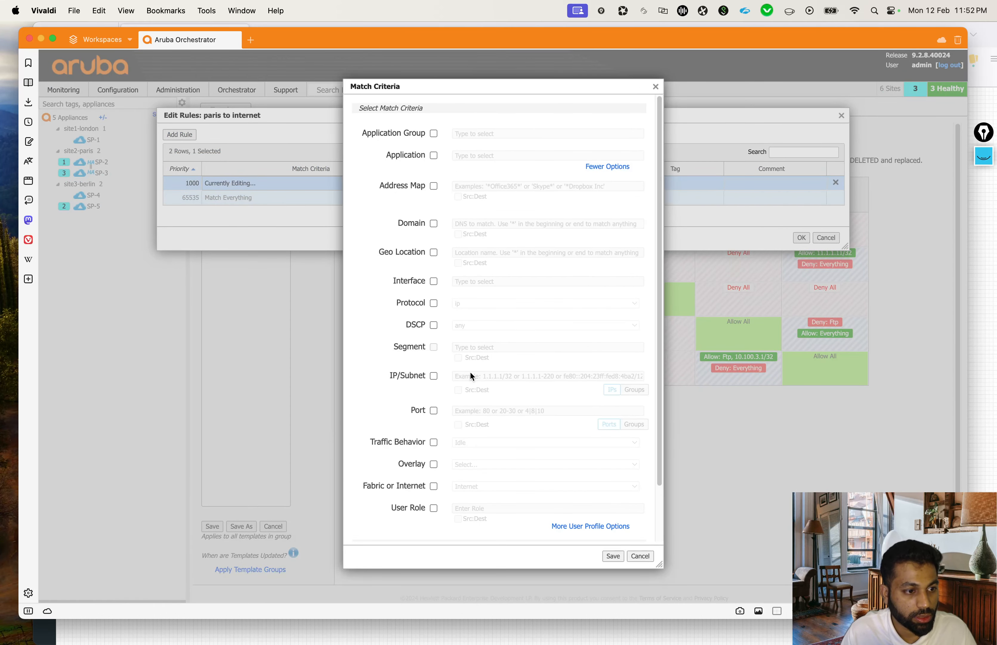
click(433, 376)
click(458, 389)
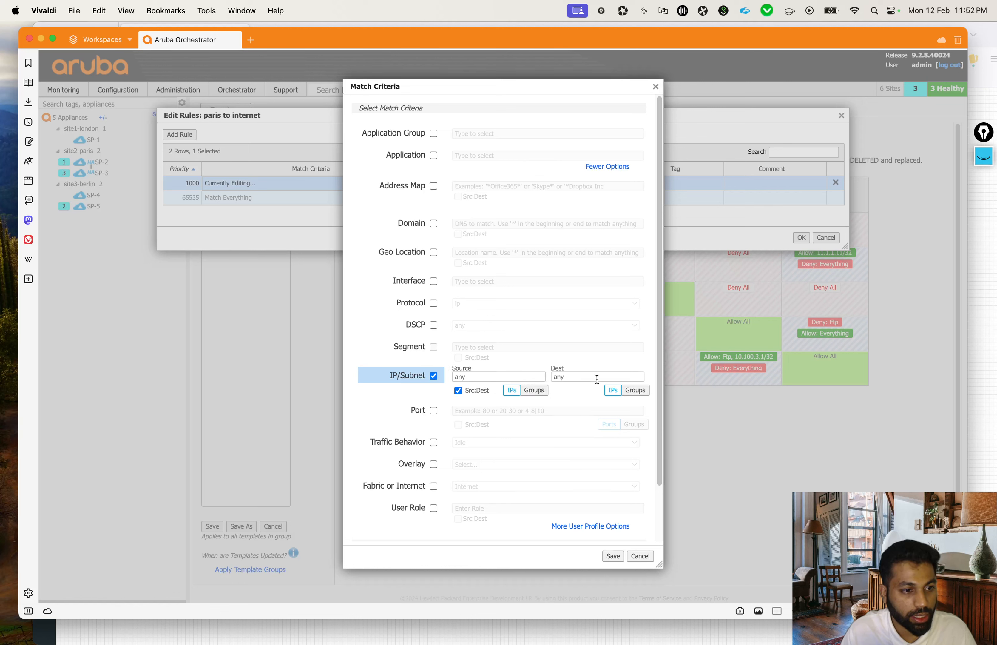
Step: Set the paris to internet rule's destination to 11.1.1.11/32, save the match criteria and accept the rules
click(589, 378)
text(11.1.)
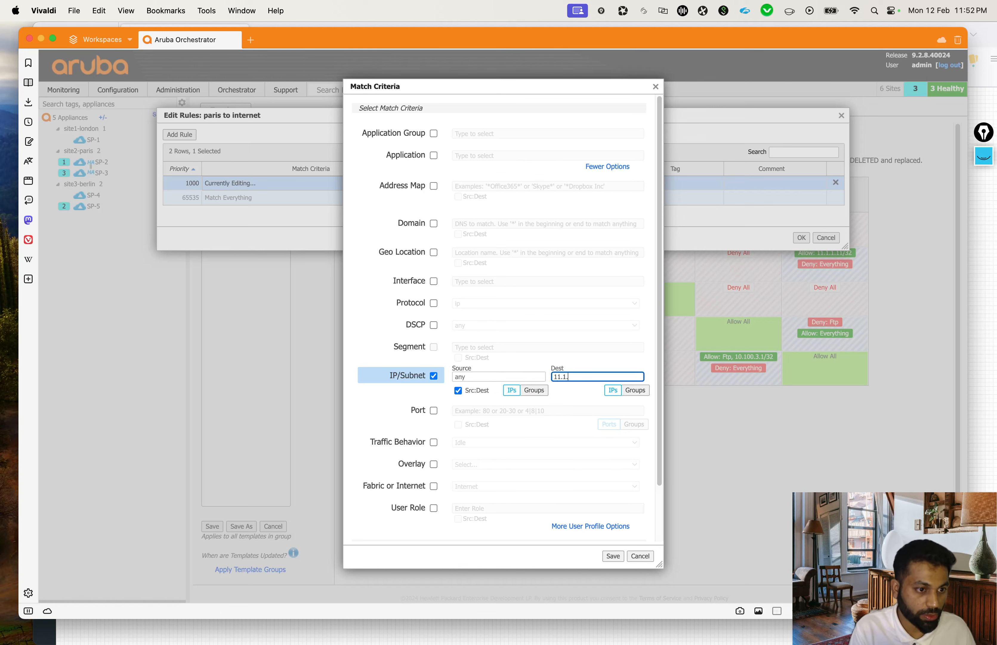
text(1.11/32)
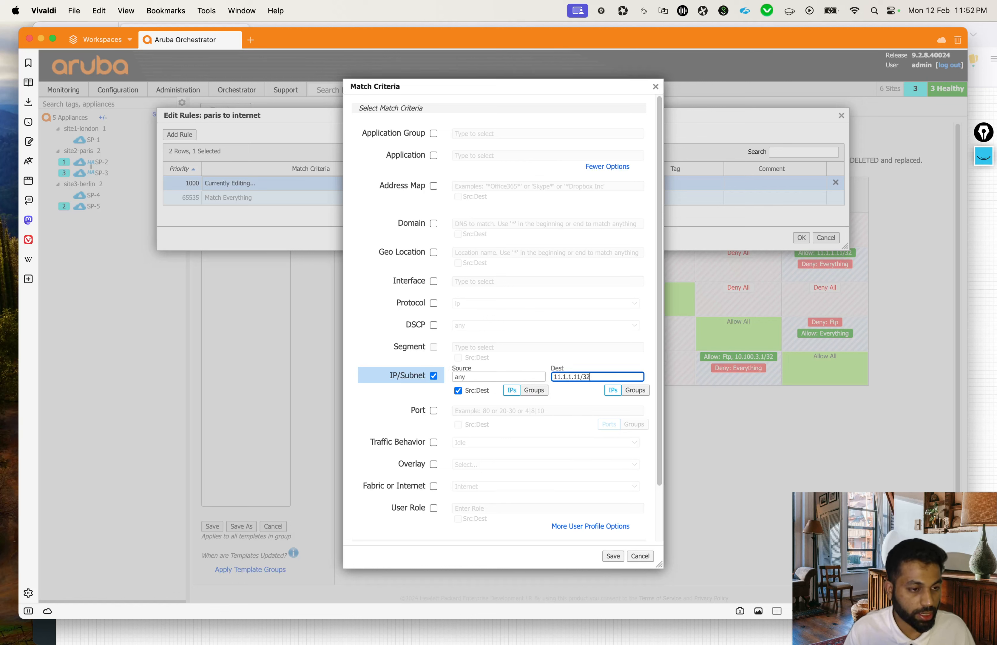
click(613, 556)
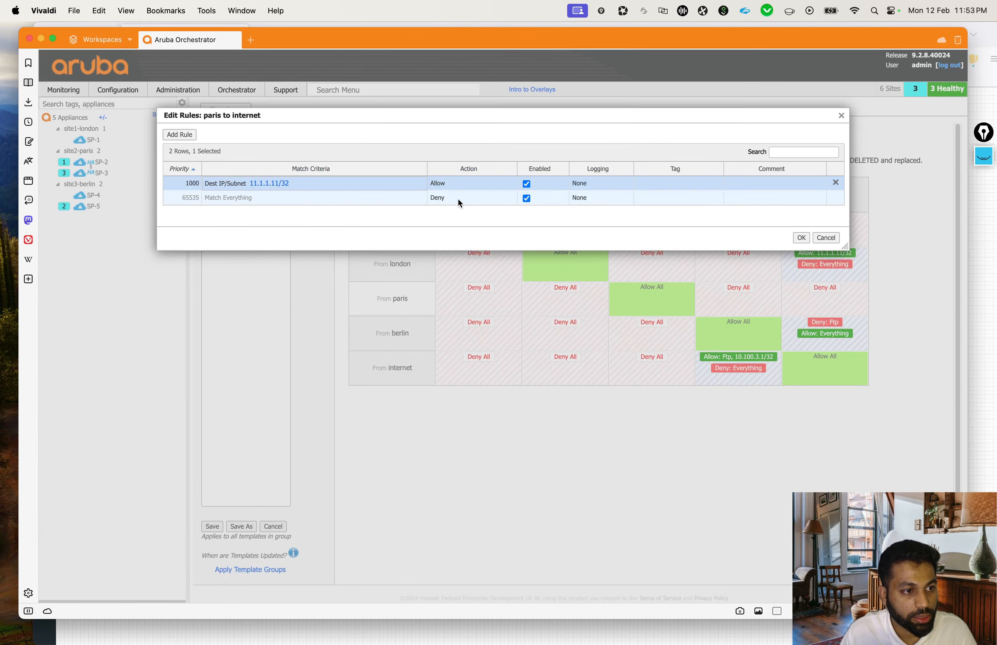
click(801, 237)
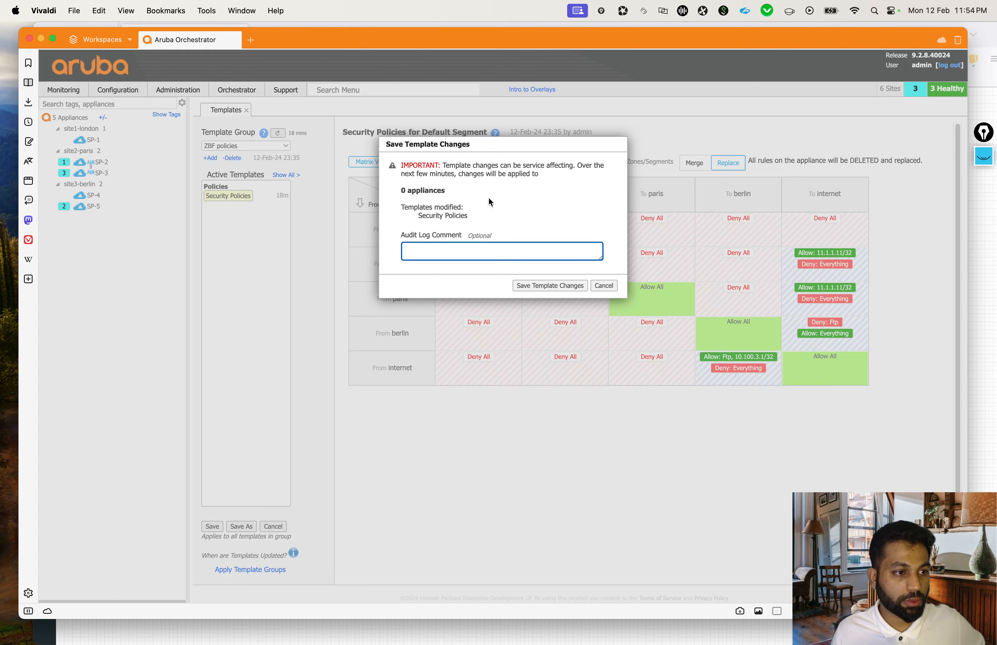
Step: Save the security policy template changes and apply the ZBF policies template group to all appliances, SP-1 through SP-5
click(580, 285)
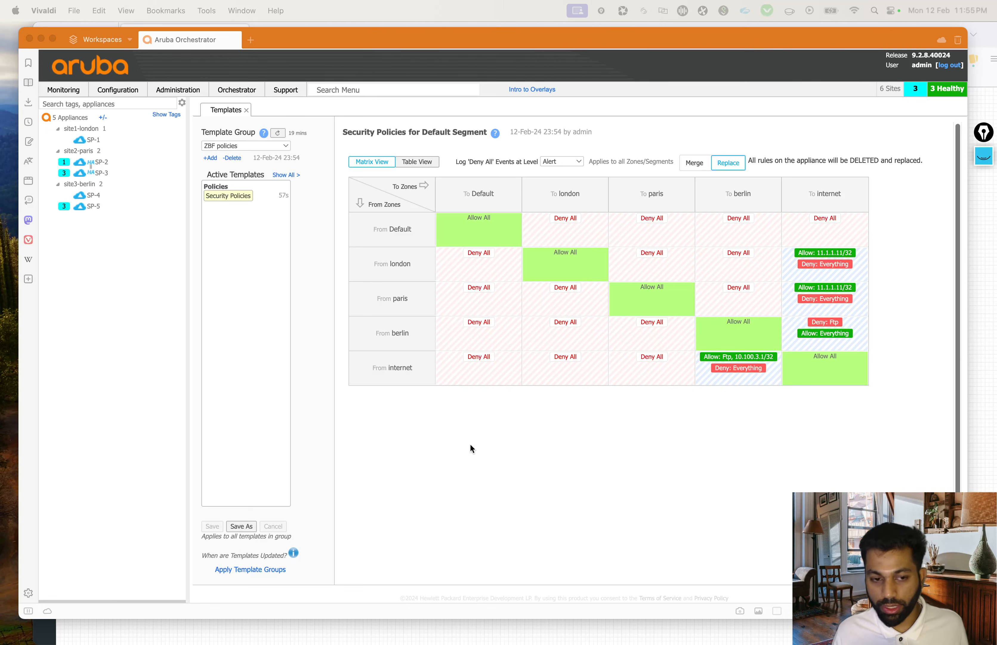
click(268, 571)
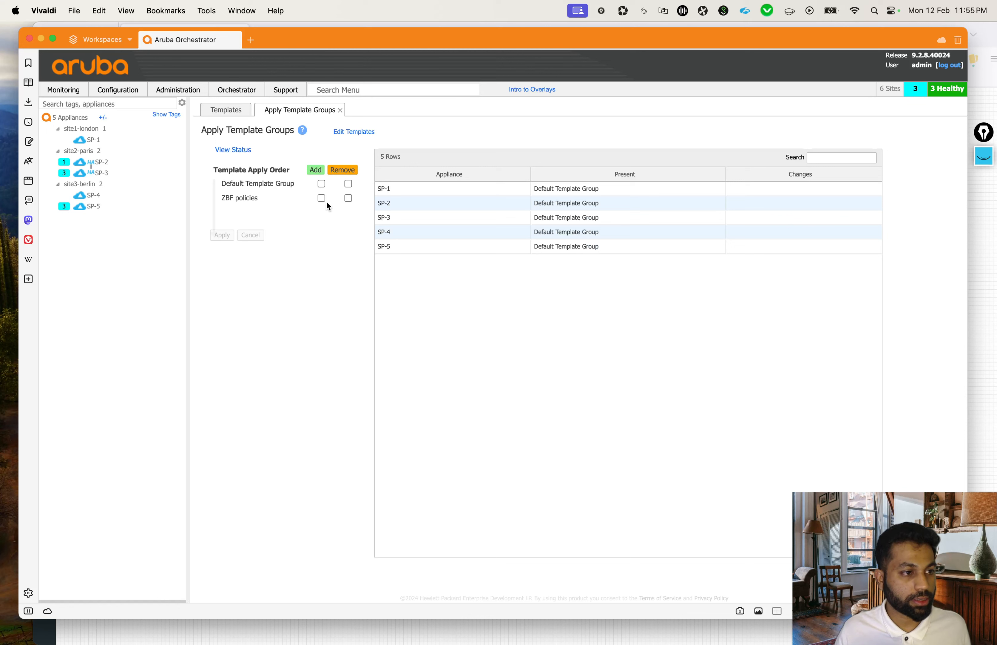
click(322, 199)
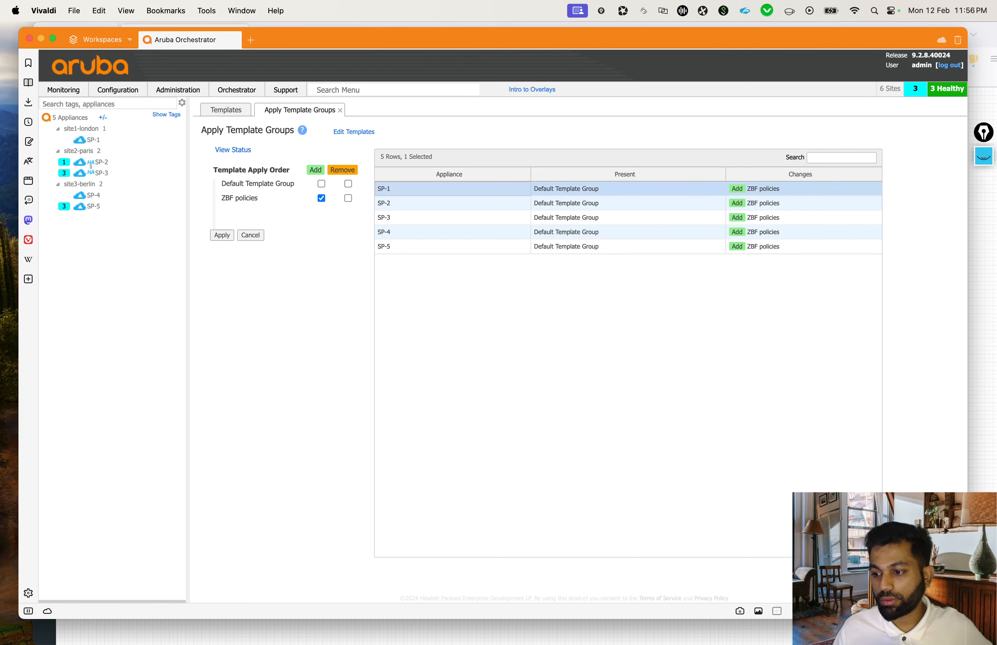
click(222, 235)
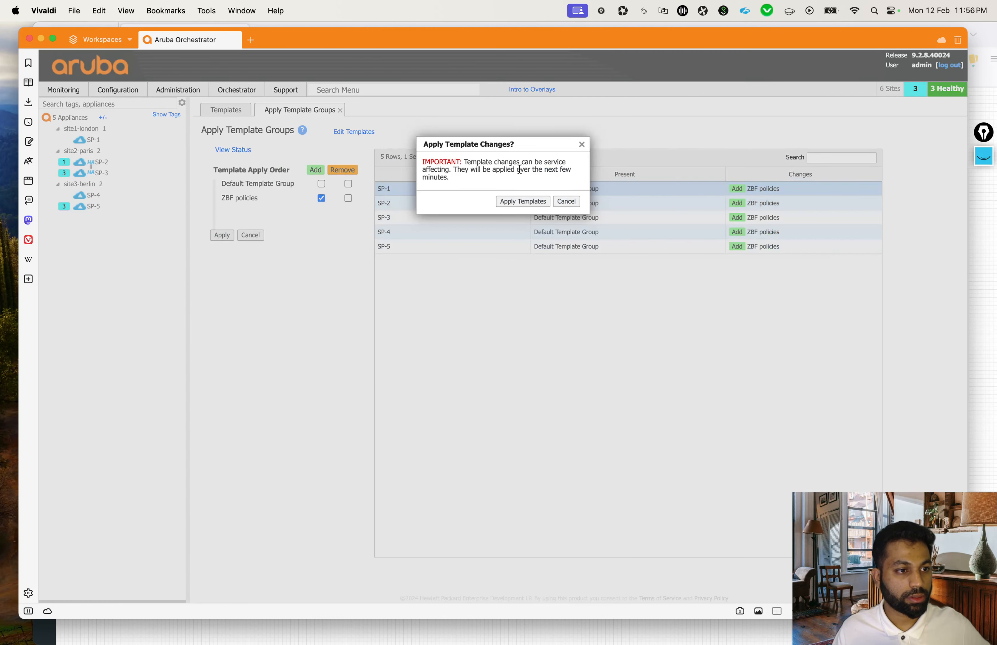
click(508, 203)
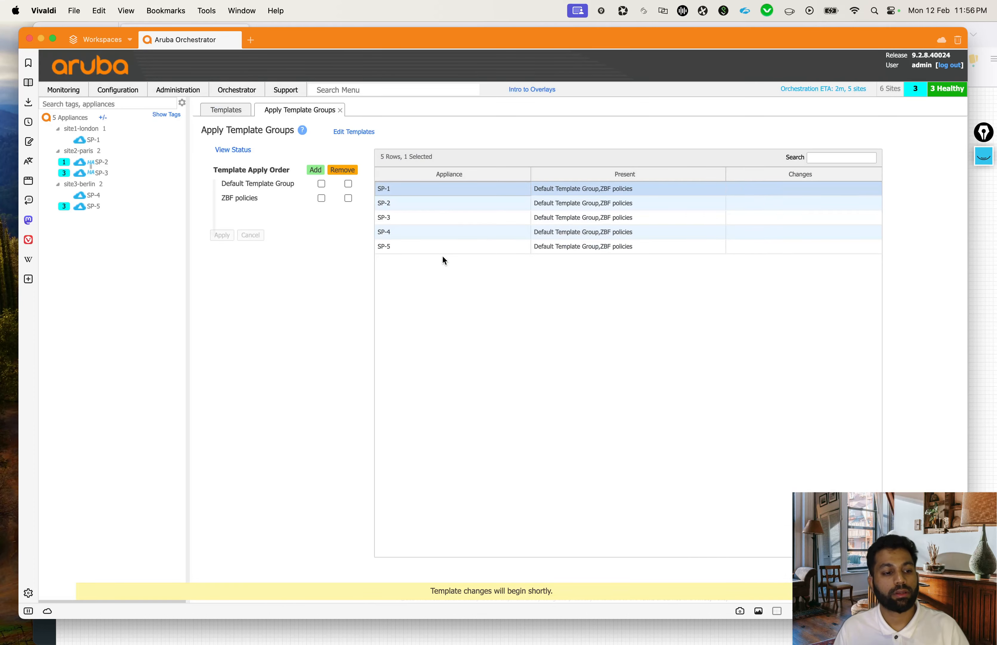
Step: Check the orchestration progress, close it and return to the ZBF policies security matrix
click(813, 91)
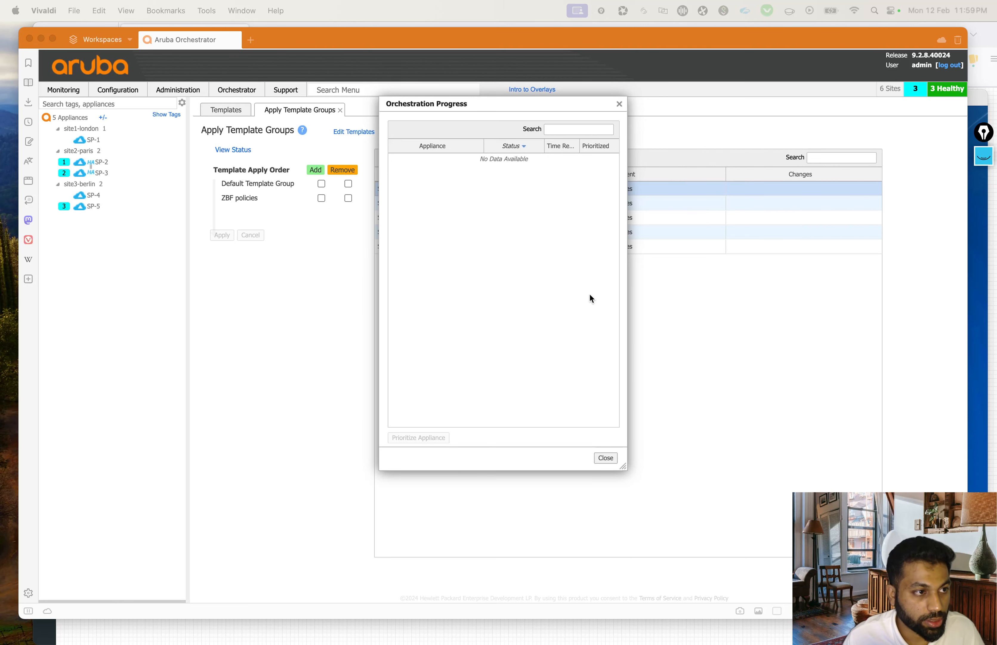
click(591, 299)
click(620, 104)
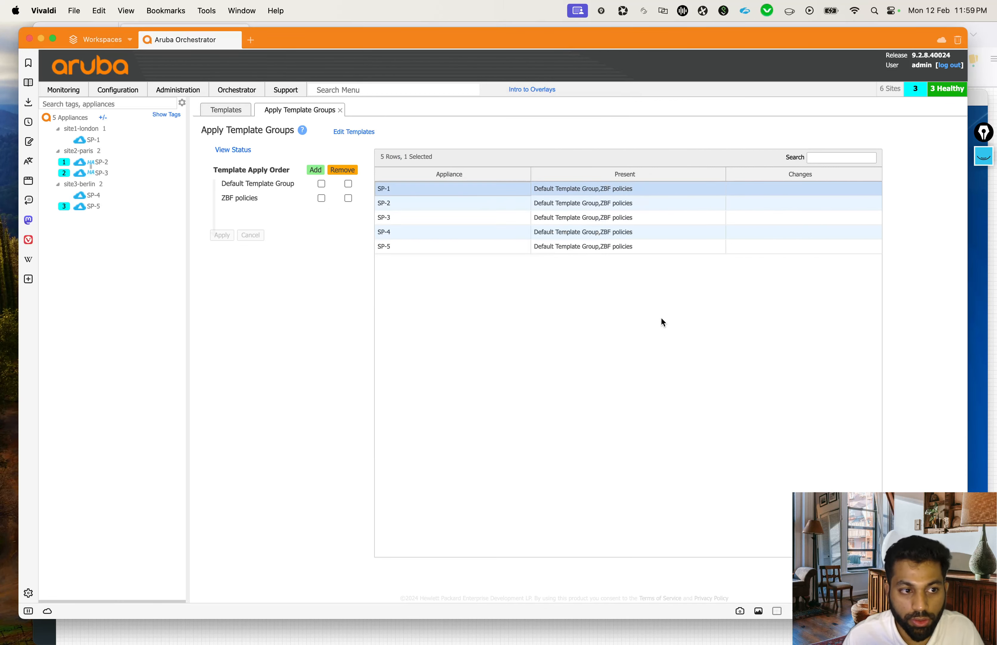
click(214, 109)
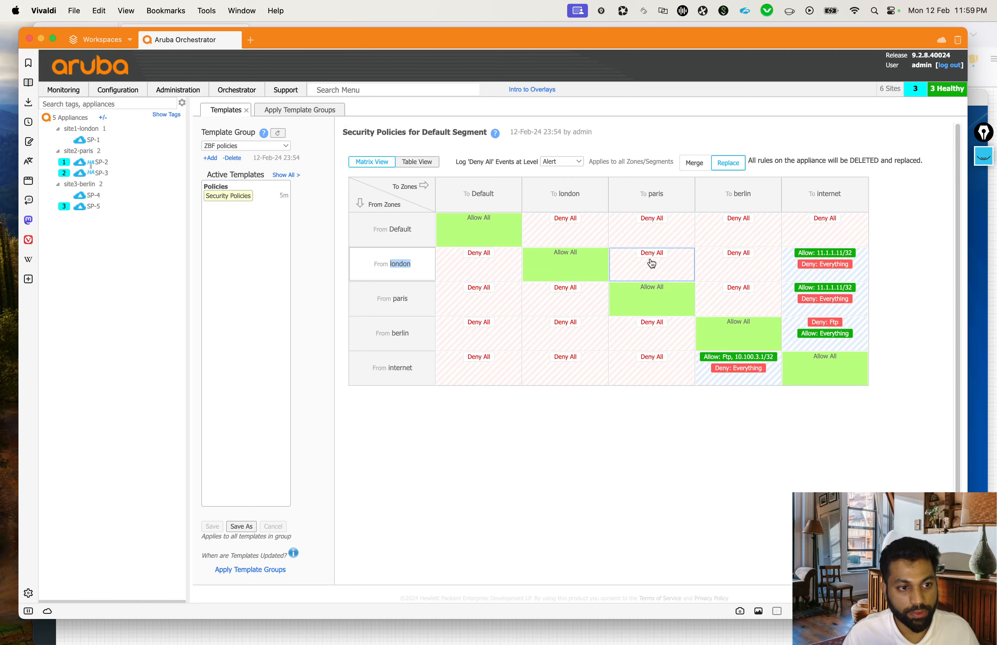
Step: Switch to the london remote desktop and set the Tftpd32 client's host to 10.99.20.11 and port to 69
key(ctrl+Up)
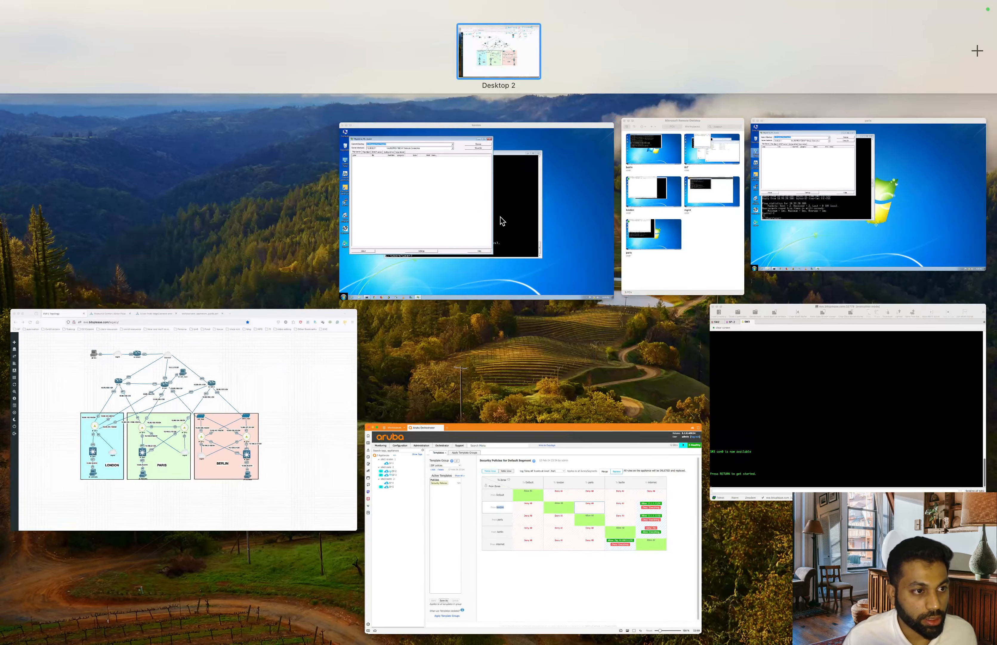
click(503, 221)
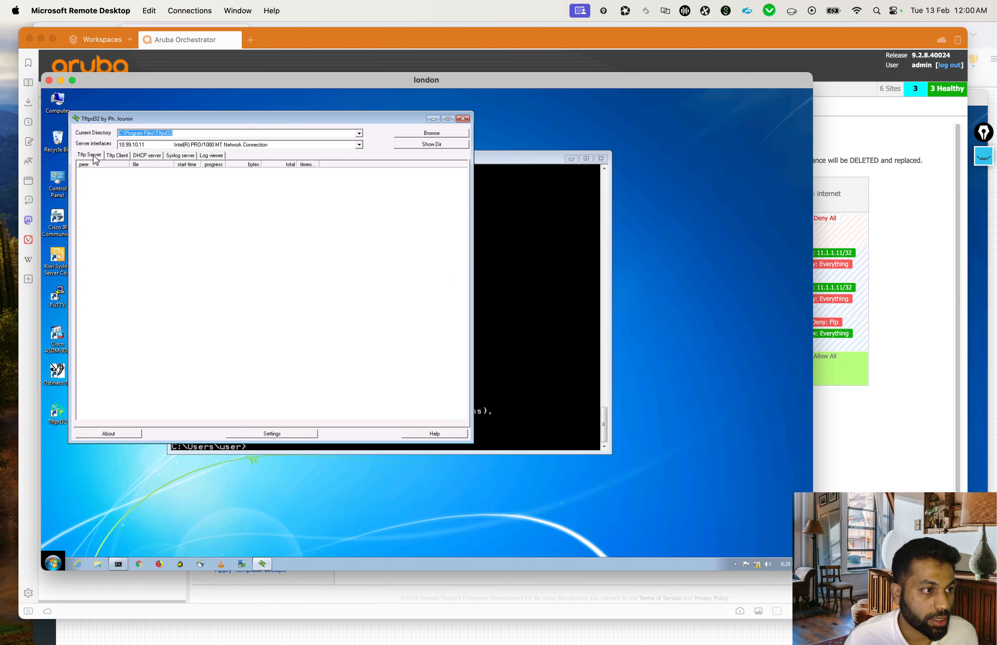
click(117, 155)
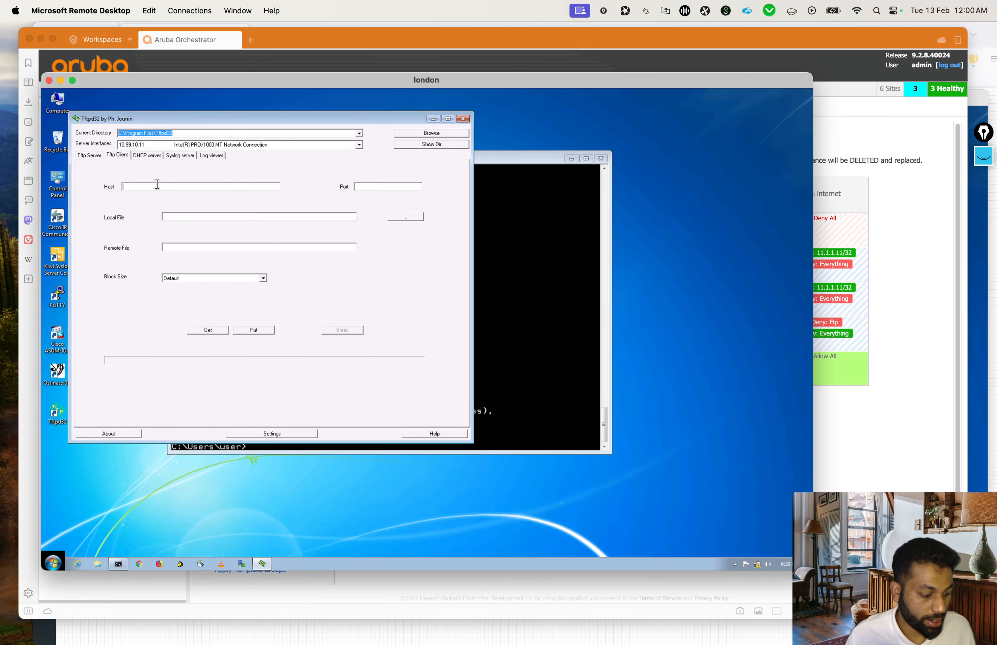
text(10.9)
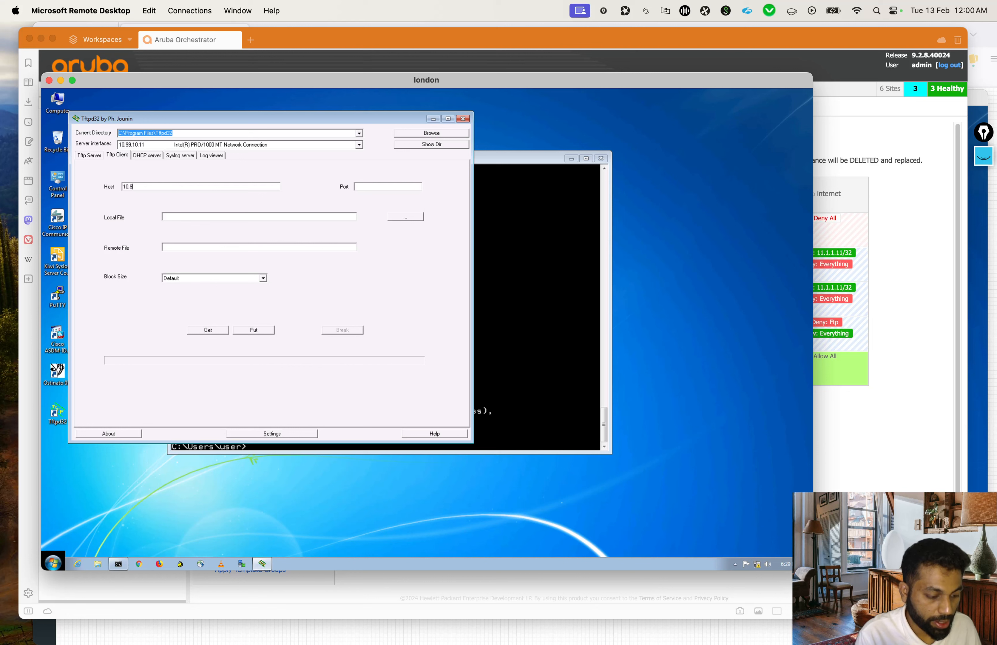
text(9.20)
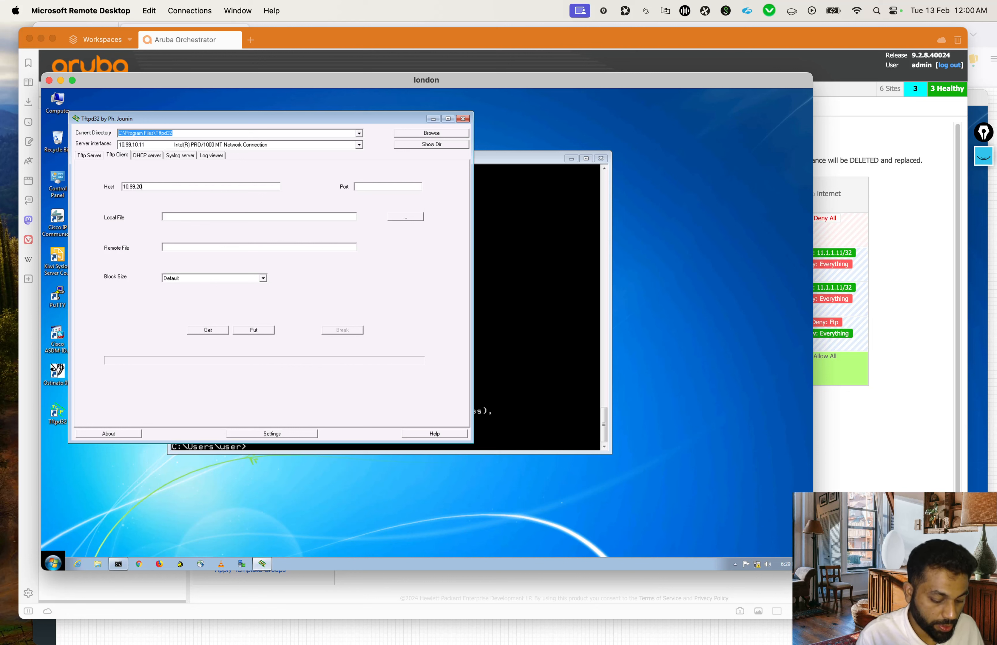
text(.11)
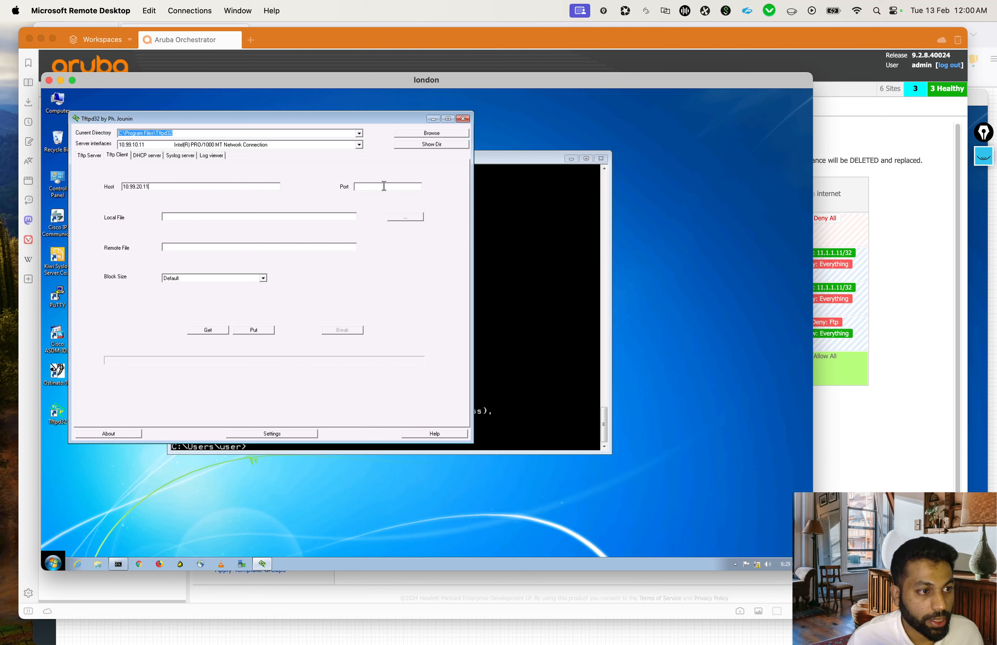
text(69)
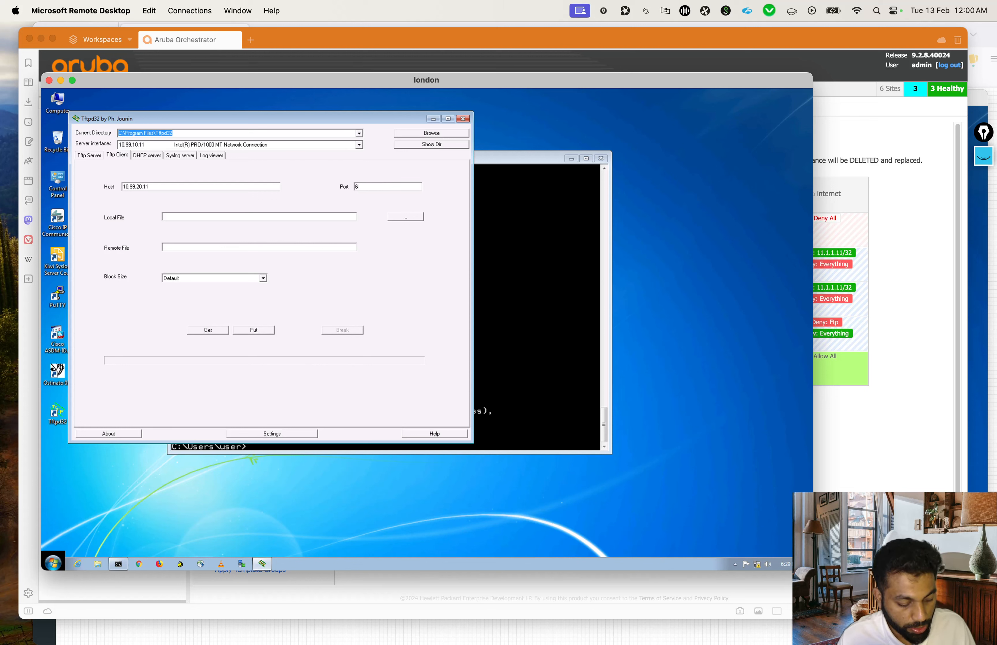
Step: Select anyconnect-win-4.6.01103-predeploy-k9.zip from Downloads as the local file and upload it to the TFTP host
click(407, 216)
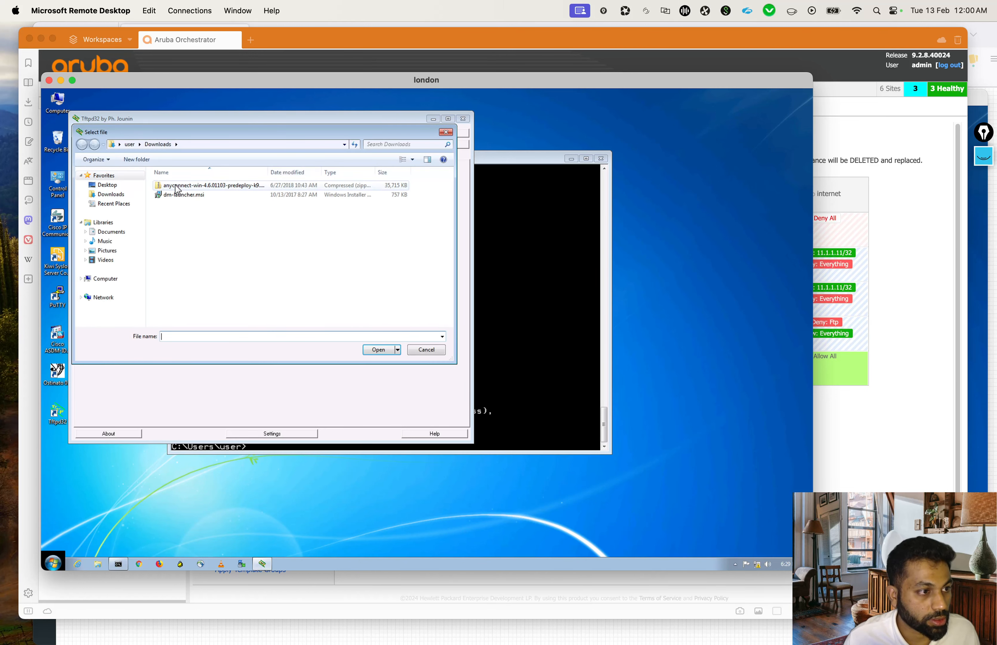
click(201, 186)
click(378, 349)
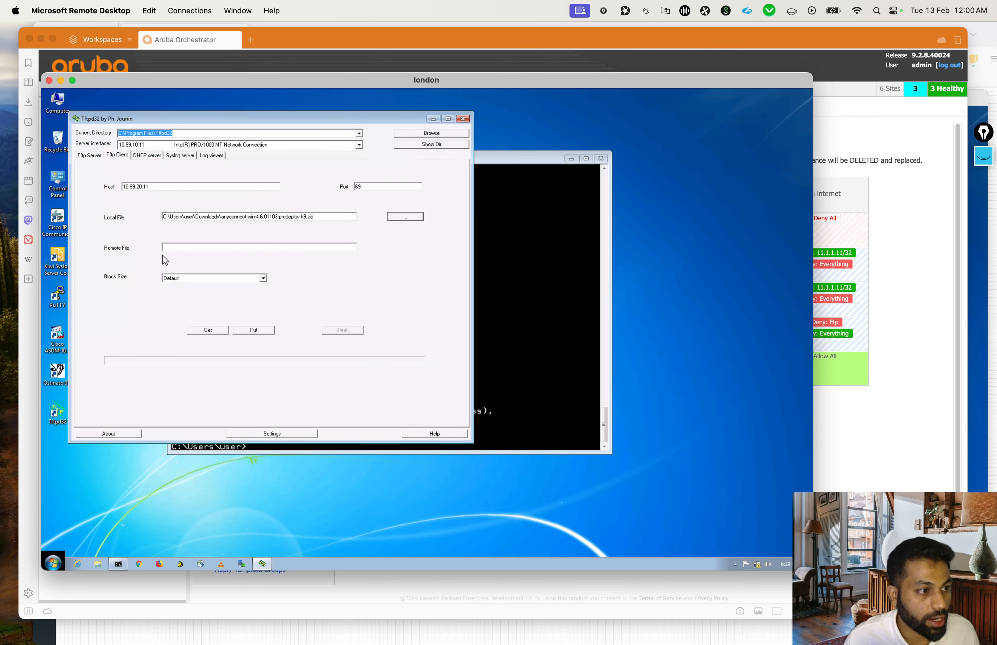
click(252, 331)
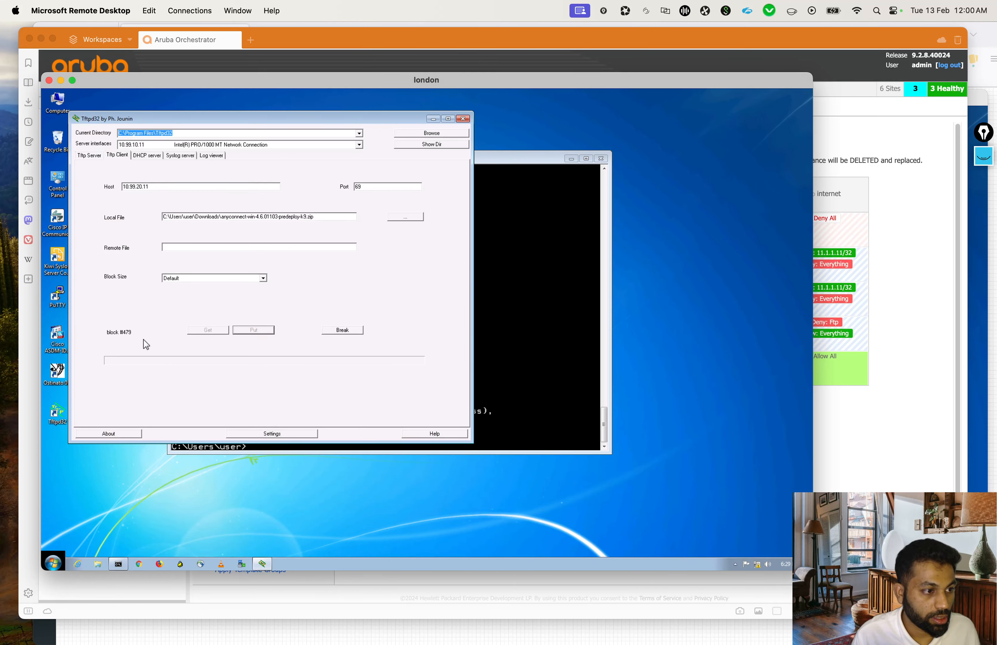
Step: Switch to the paris remote desktop and examine the incoming TFTP transfer beside the london session
key(ctrl+Up)
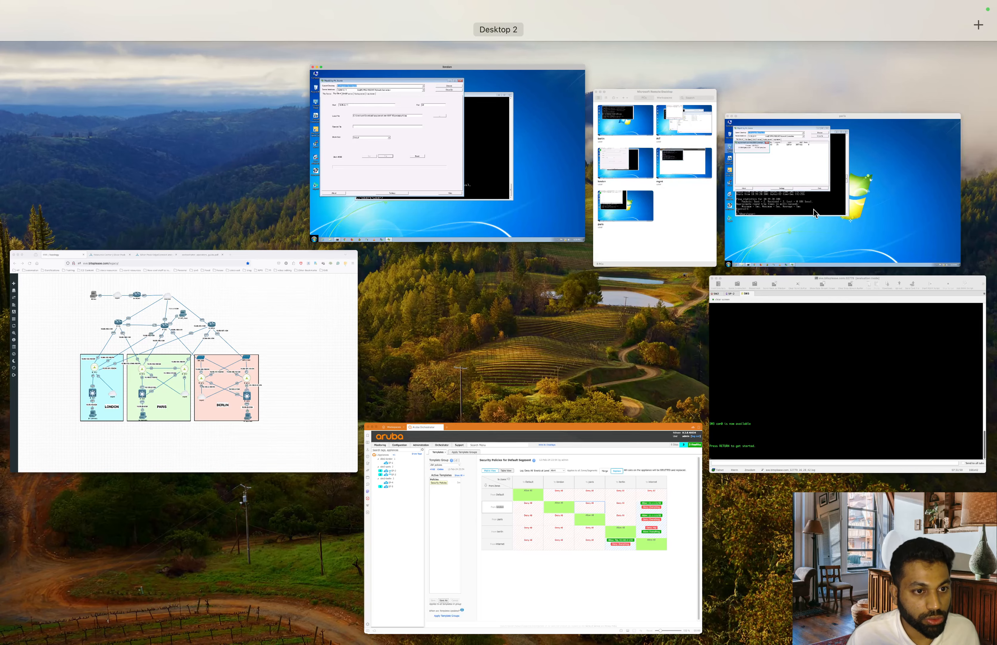
click(759, 144)
drag(416, 178, 507, 242)
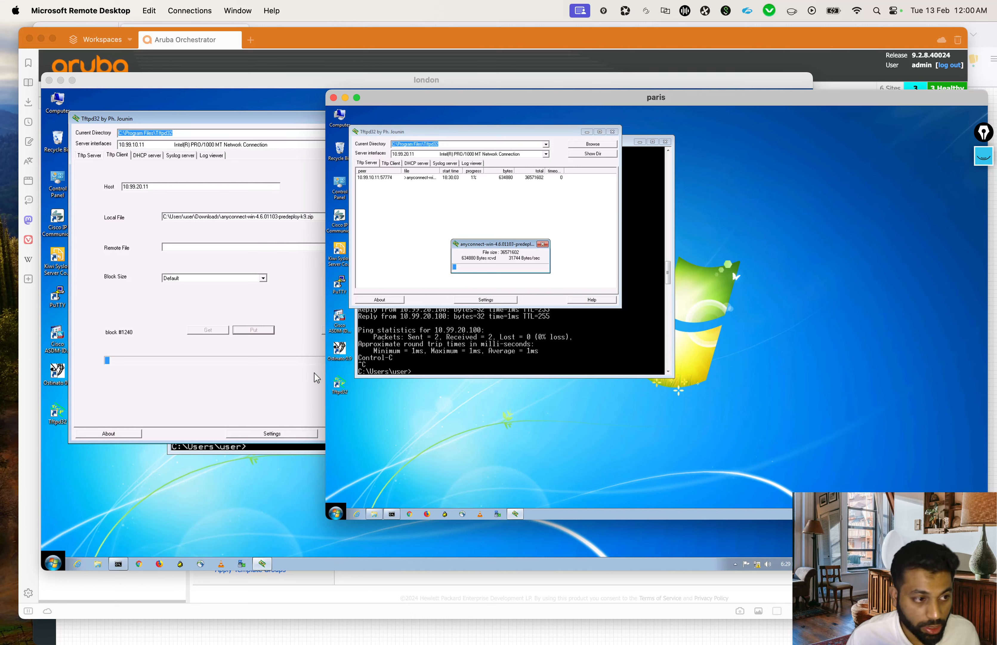
Step: Return to the london remote desktop, abort the running TFTP transfer and dismiss the message
click(211, 384)
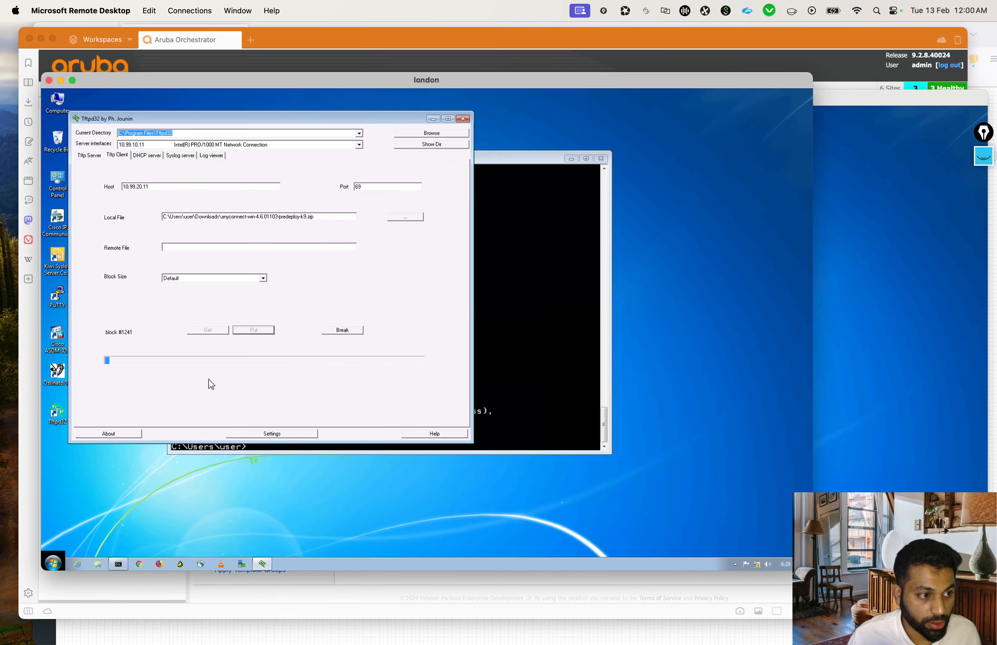
click(343, 329)
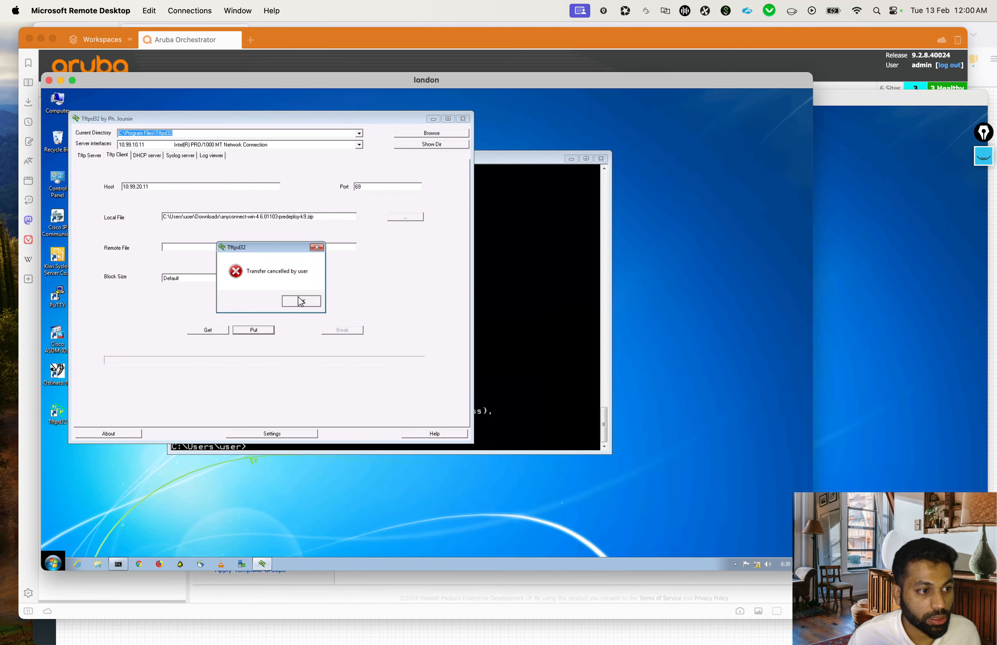
click(301, 300)
Step: Switch back to Aruba Orchestrator and open the deployment settings of the london appliance SP-1
key(ctrl+Up)
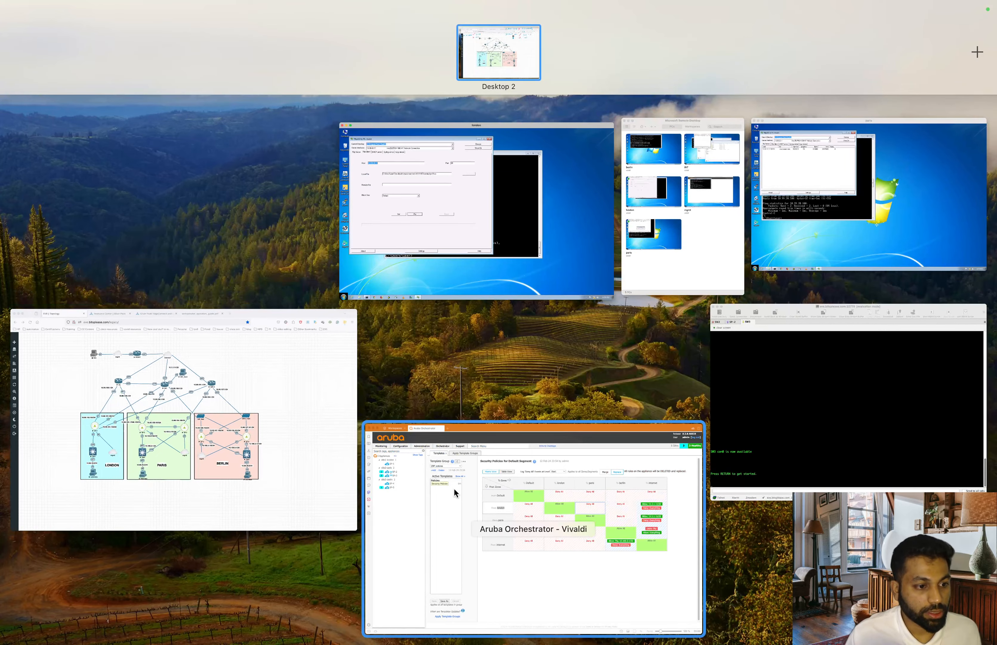
click(454, 487)
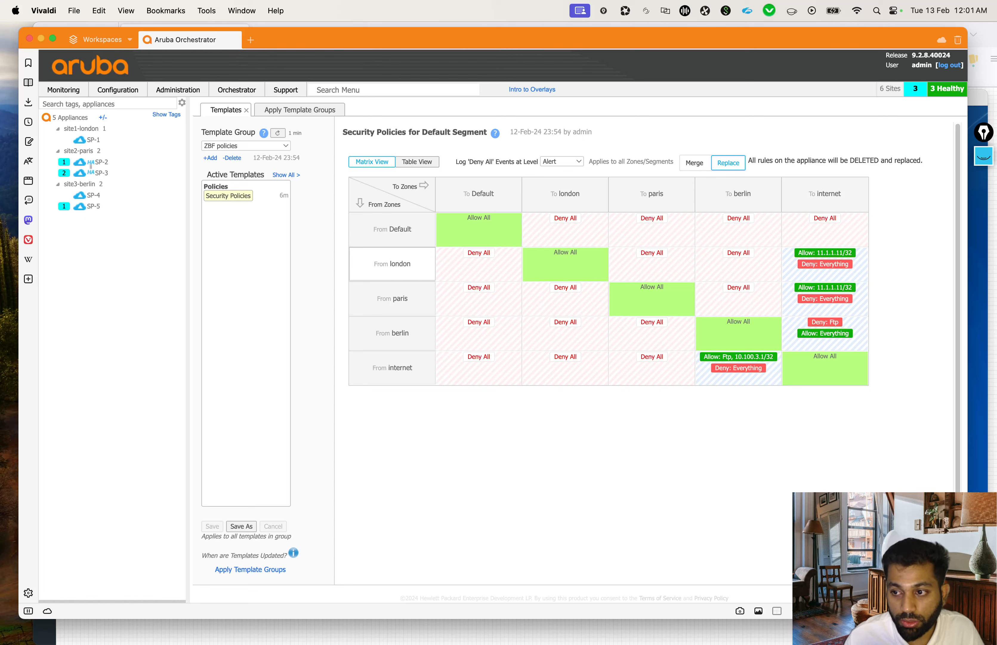
key(super+Tab)
click(616, 403)
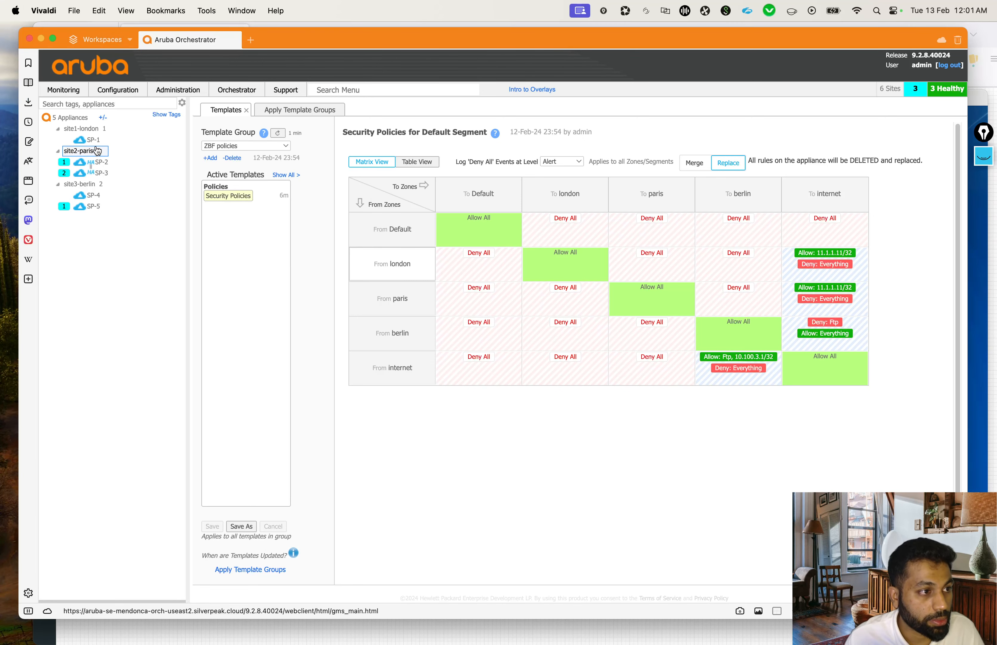
mouse_move(96, 143)
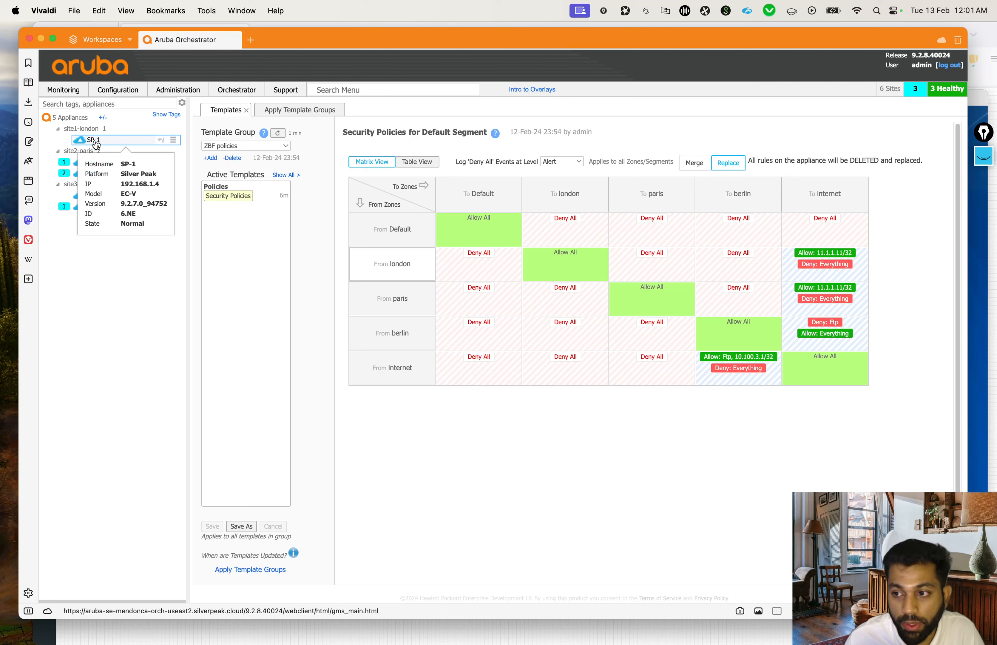
right_click(96, 144)
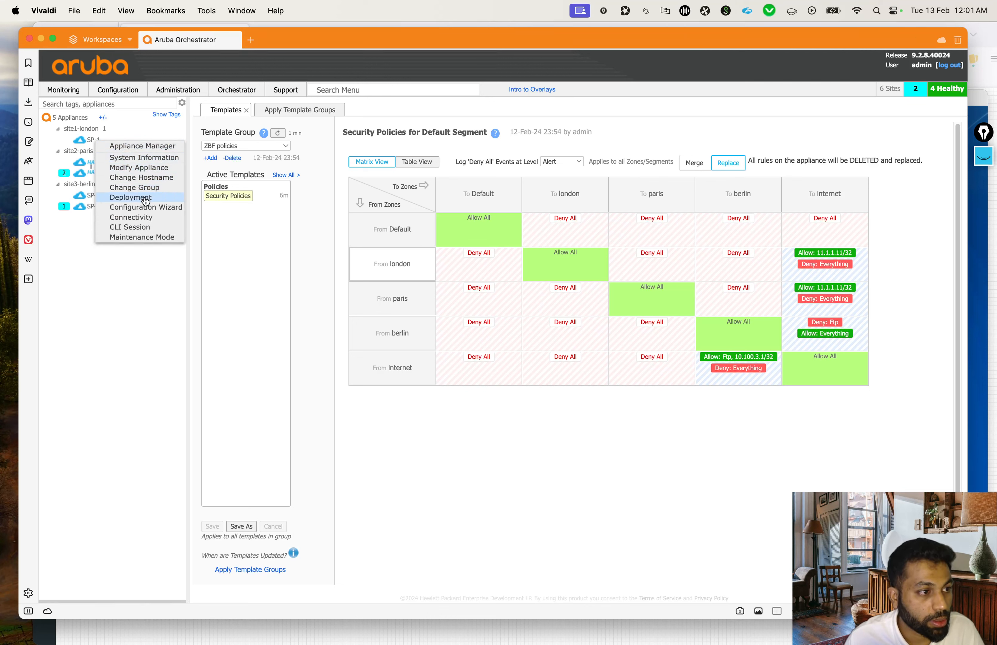
click(145, 199)
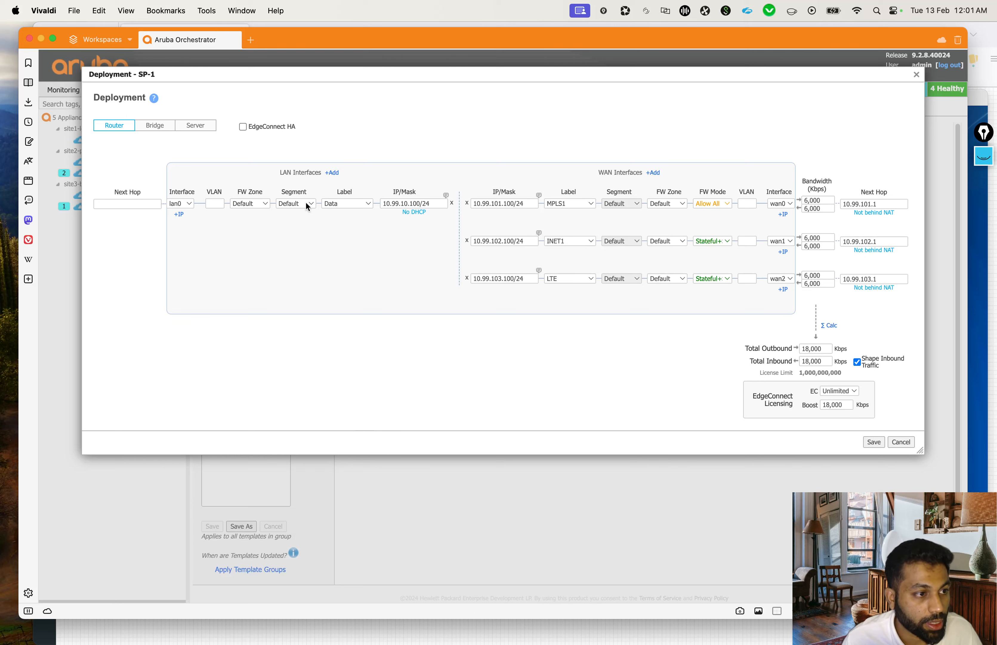
Step: Review the firewall zones available for SP-1's lan0 interface and close the list without choosing one
click(254, 204)
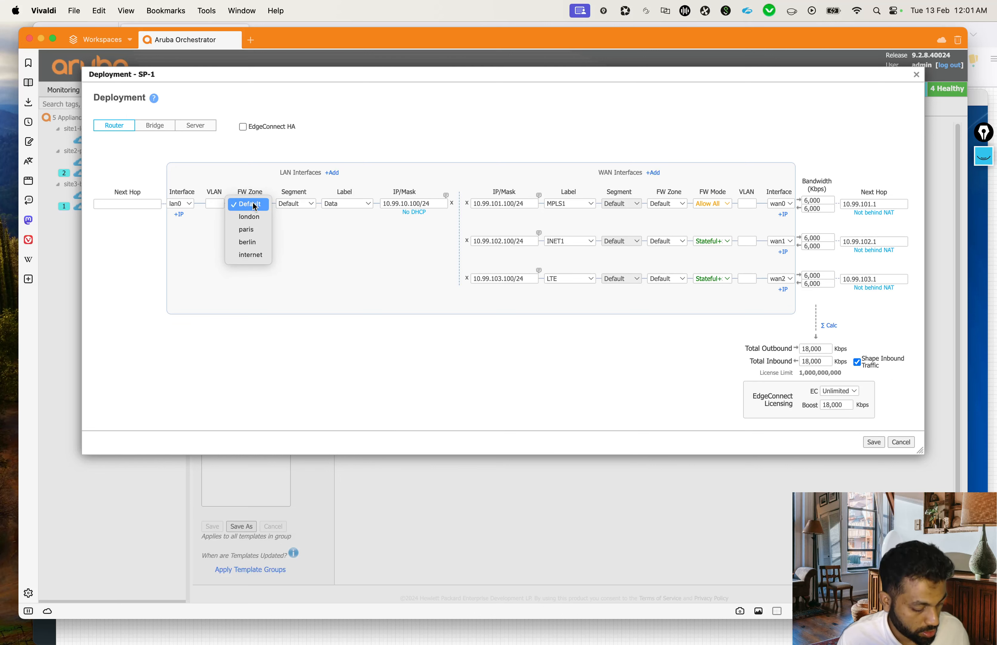
click(493, 405)
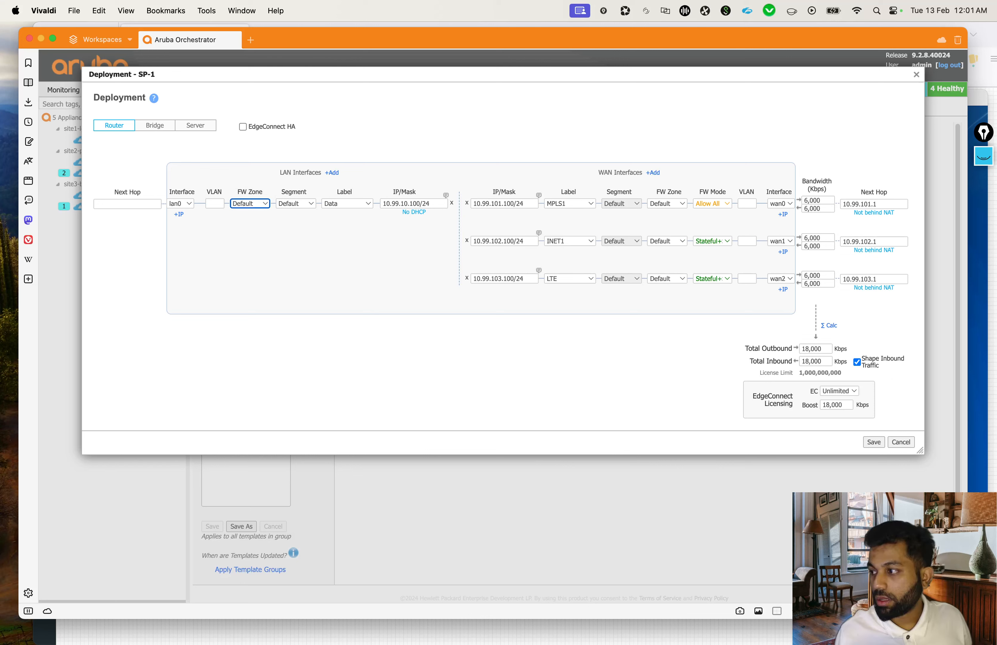
click(389, 305)
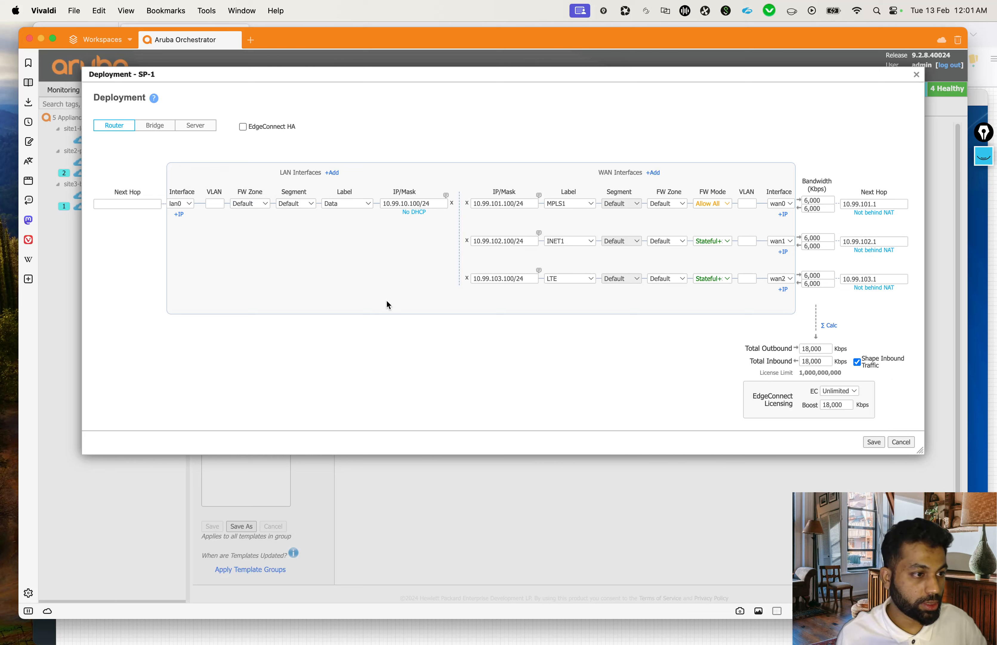
Step: Assign the london firewall zone to SP-1's lan0 and the internet zone to wan0, wan1 and wan2, and save the deployment
click(260, 203)
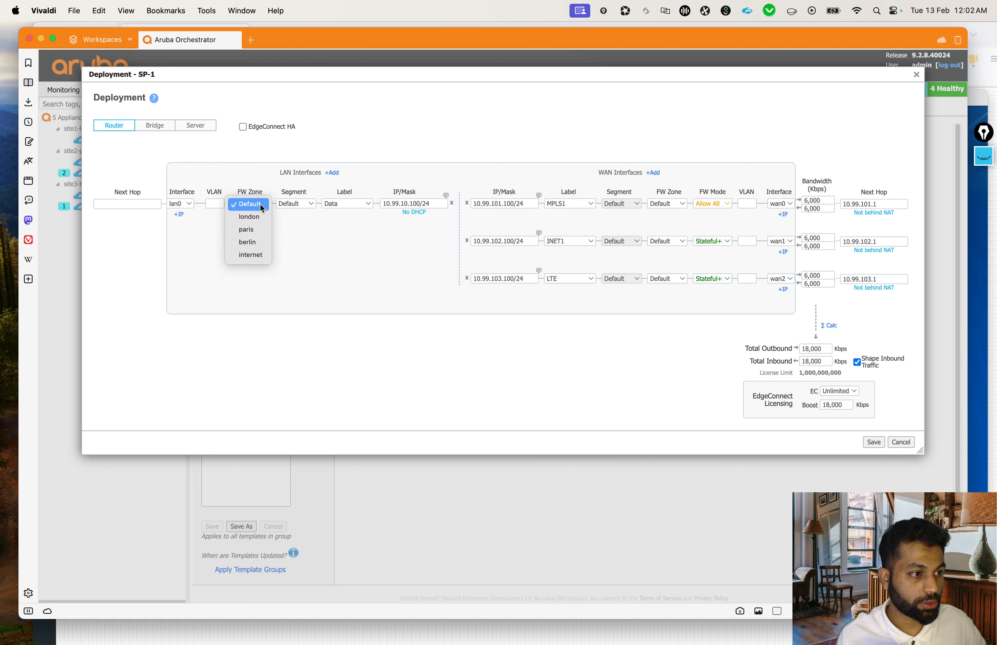
click(259, 220)
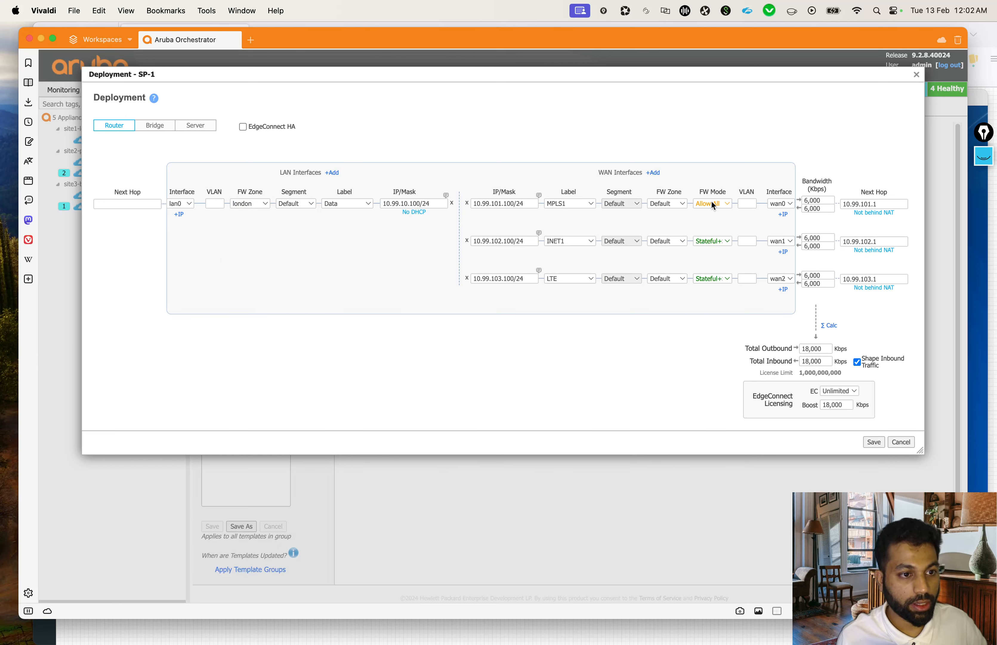
click(674, 205)
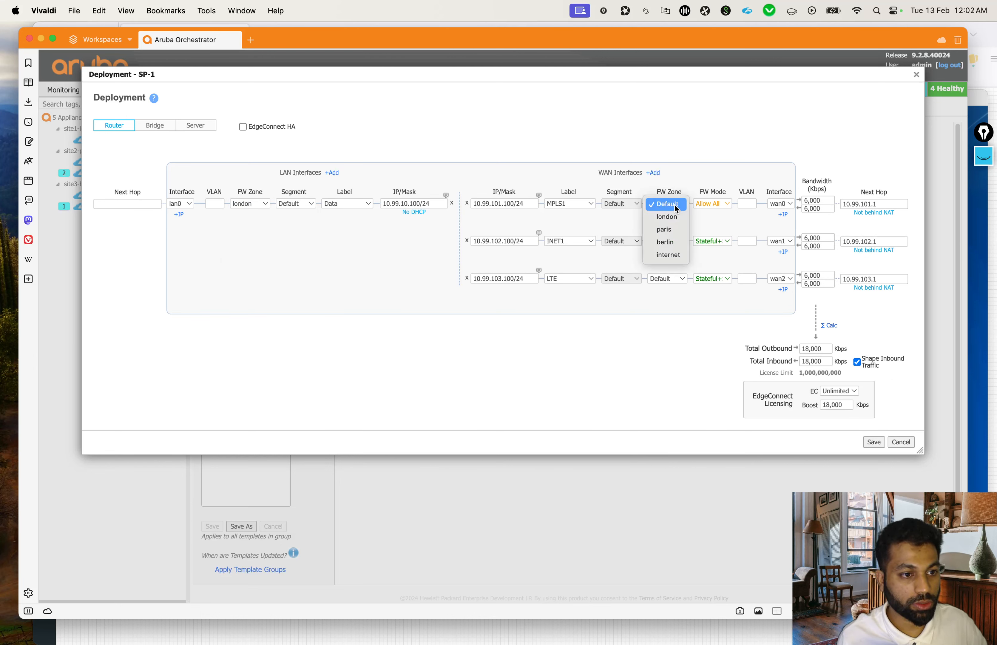
click(676, 242)
click(678, 244)
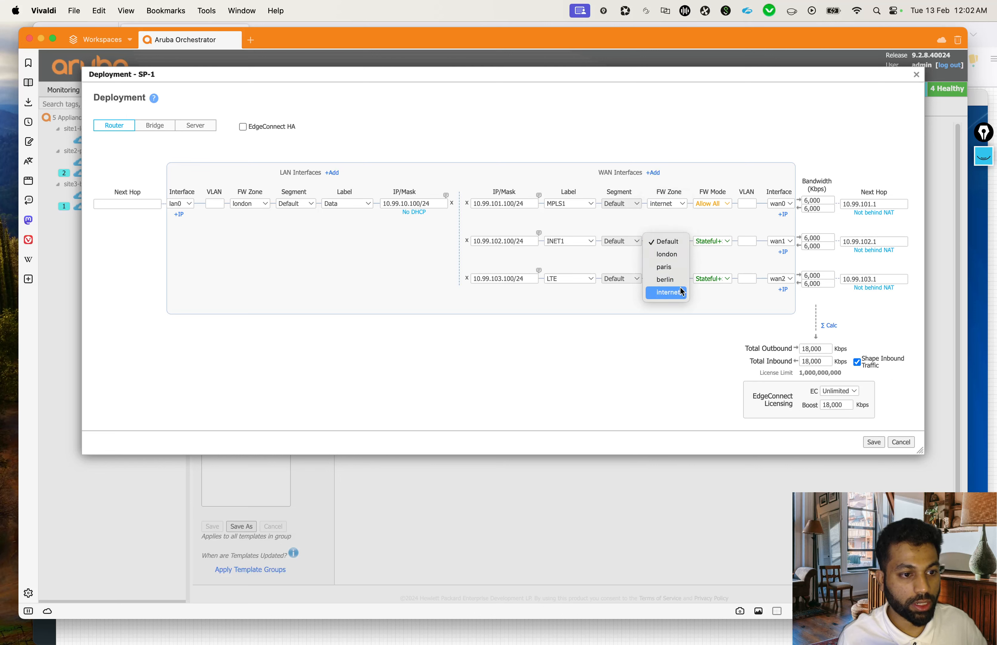
click(670, 293)
click(670, 279)
click(678, 330)
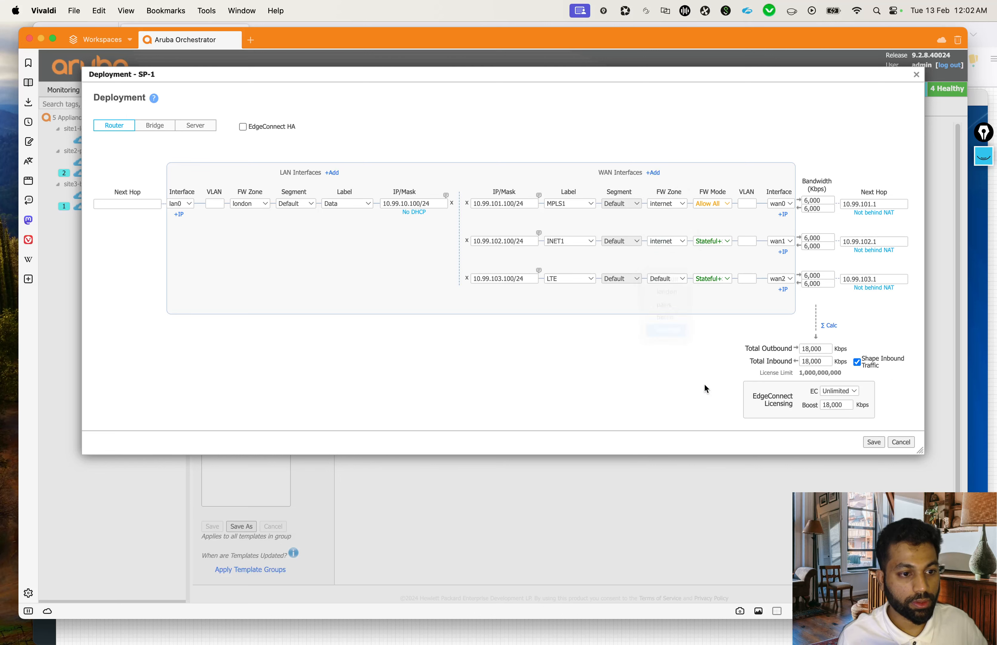
click(876, 444)
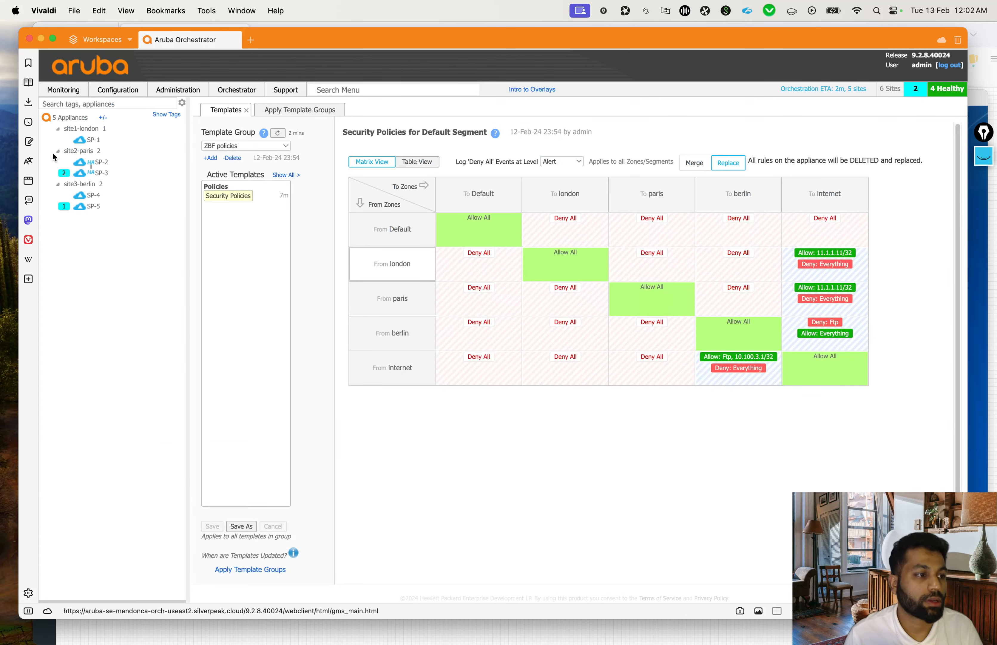
Step: Open the deployment settings of the paris appliance SP-2 and assign the paris firewall zone to lan0 on both SP-2 and its HA peer SP-3
right_click(92, 156)
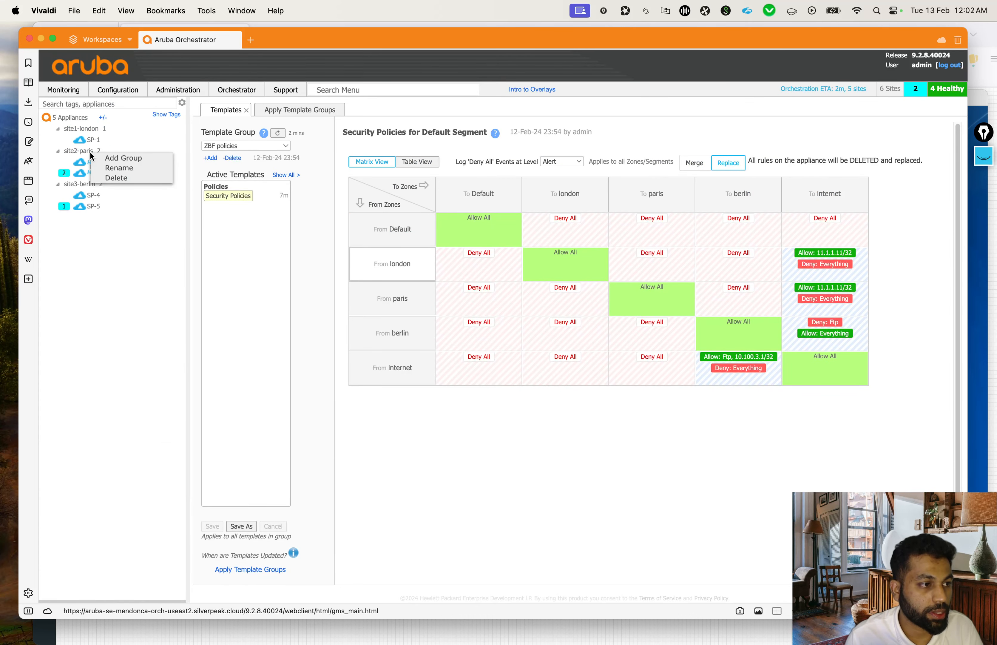
right_click(99, 162)
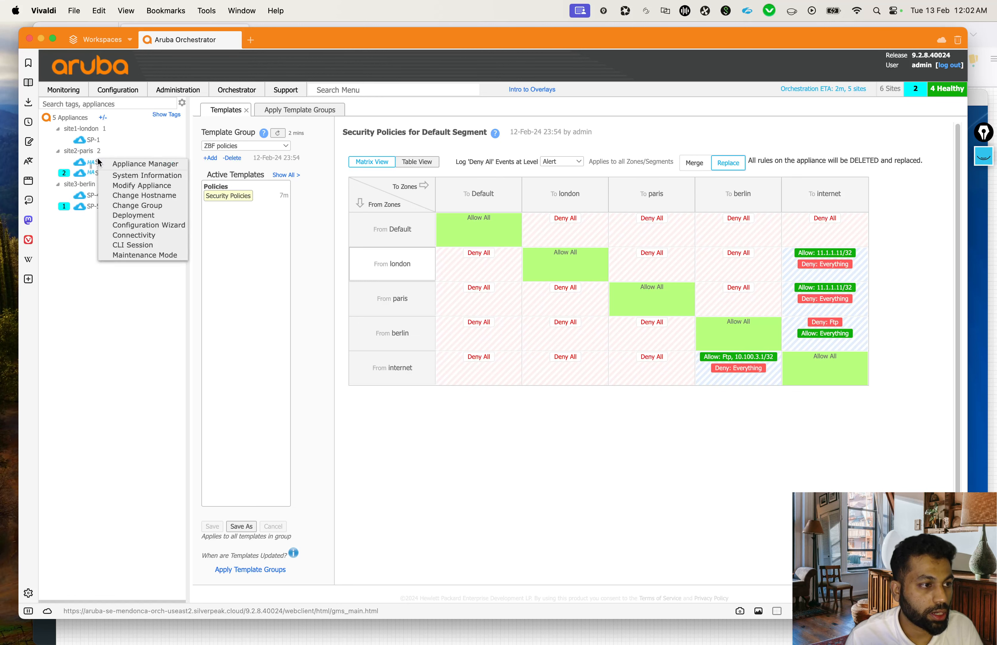
click(141, 216)
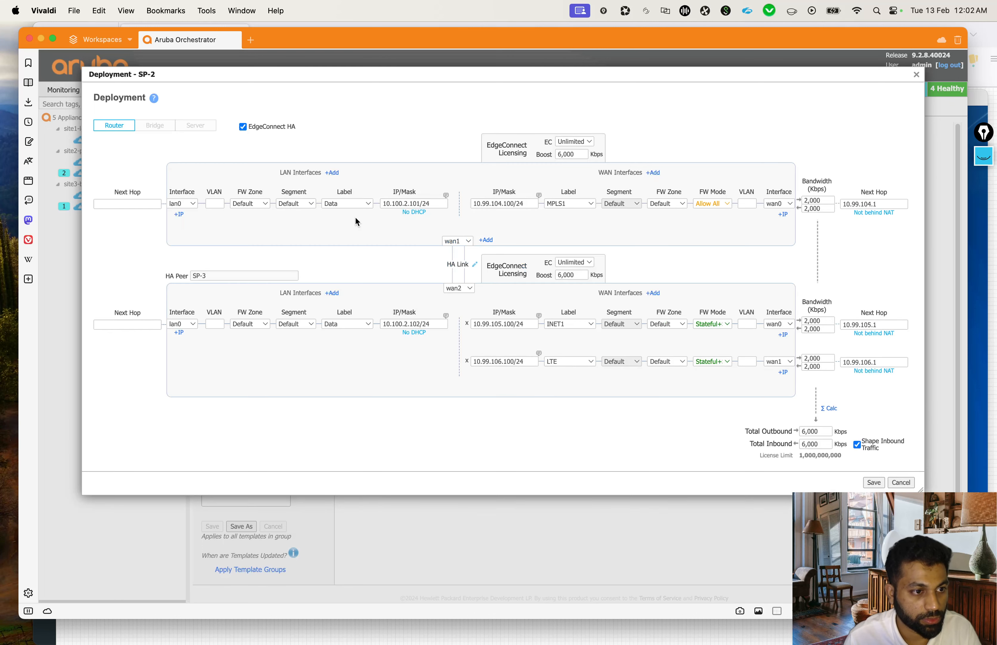
click(252, 204)
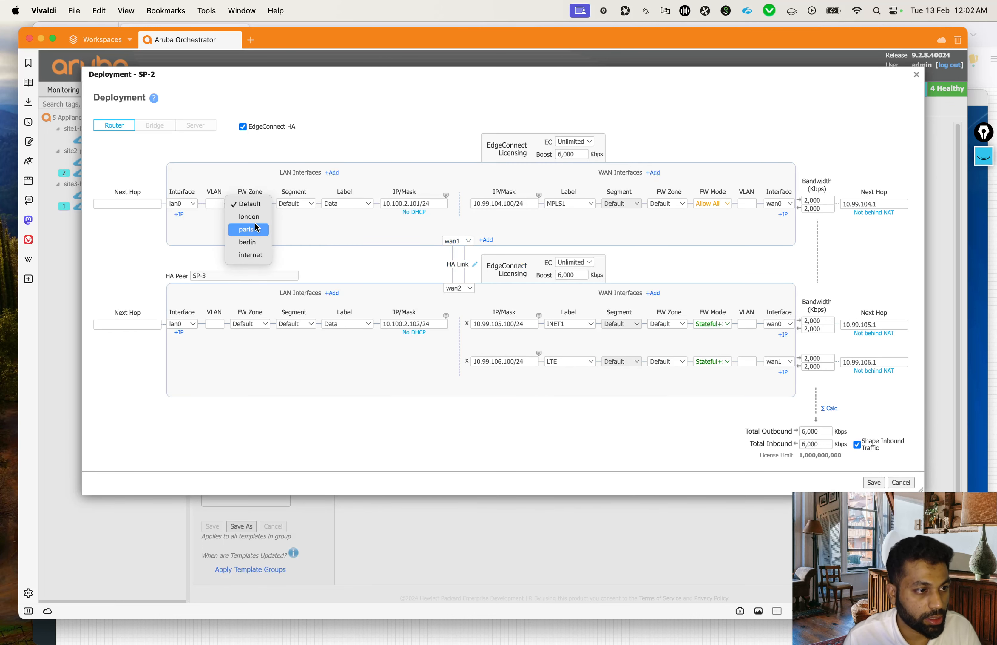
click(252, 254)
click(269, 323)
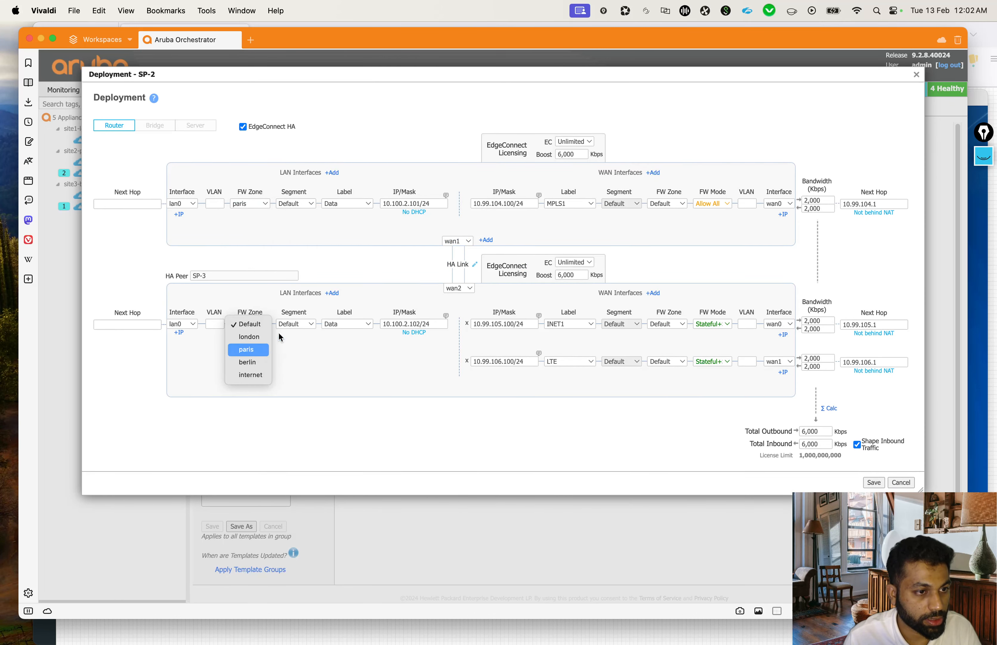
click(252, 373)
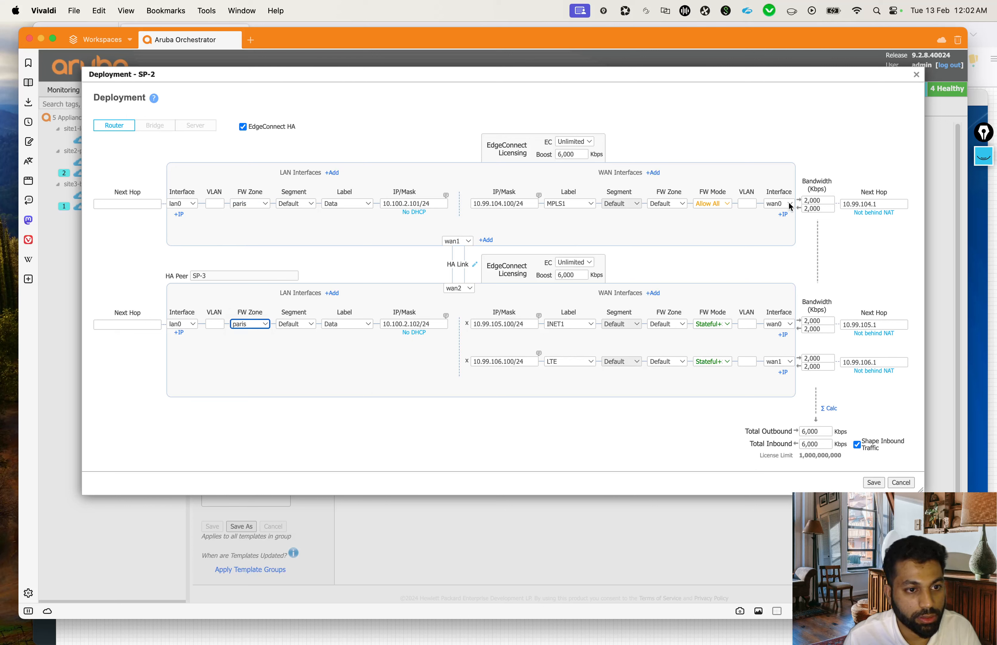
Step: Assign the internet firewall zone to SP-2's wan0 and to SP-3's wan0 and wan1, and save the deployment
click(658, 204)
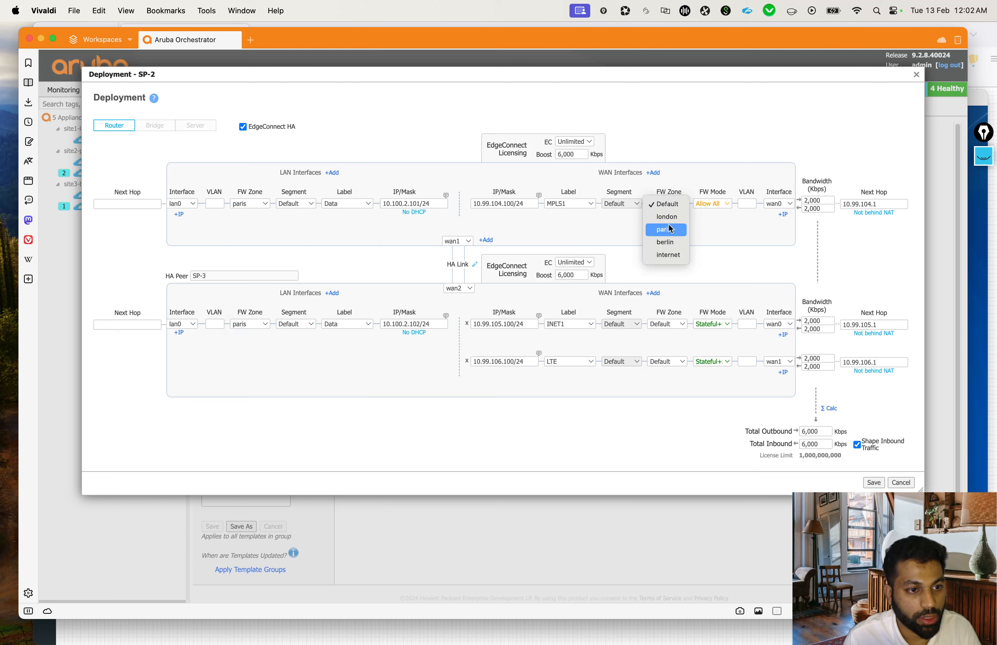
click(673, 256)
click(674, 329)
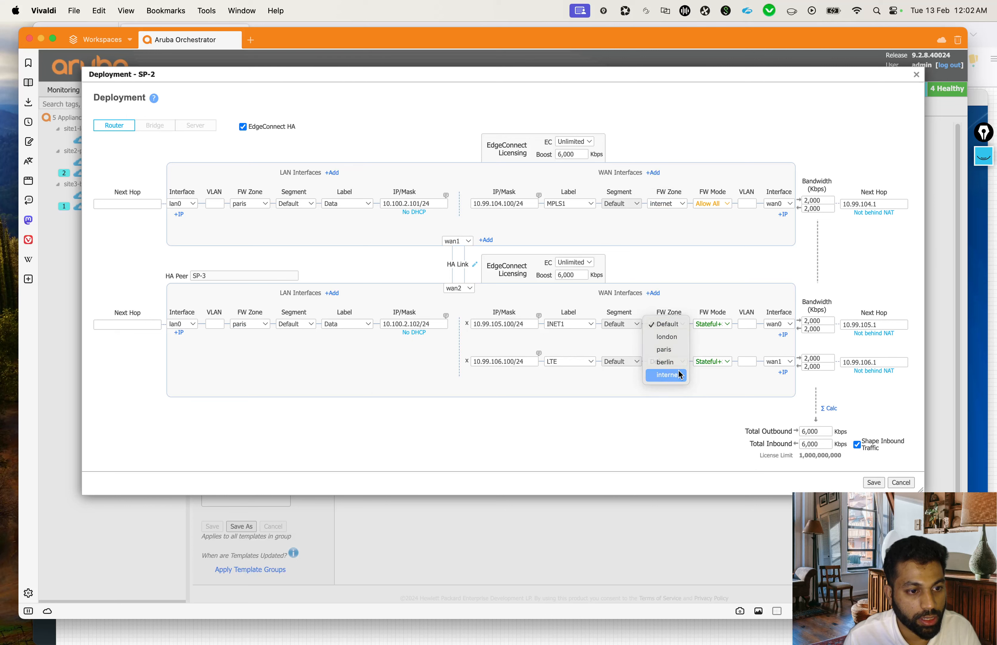
click(672, 374)
click(680, 363)
click(679, 411)
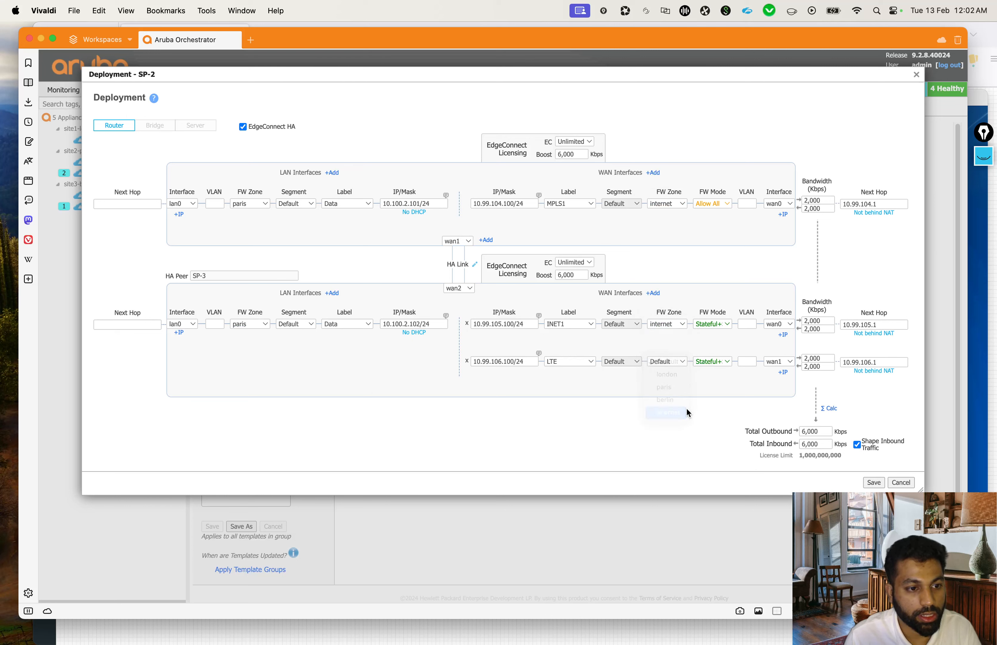
click(873, 482)
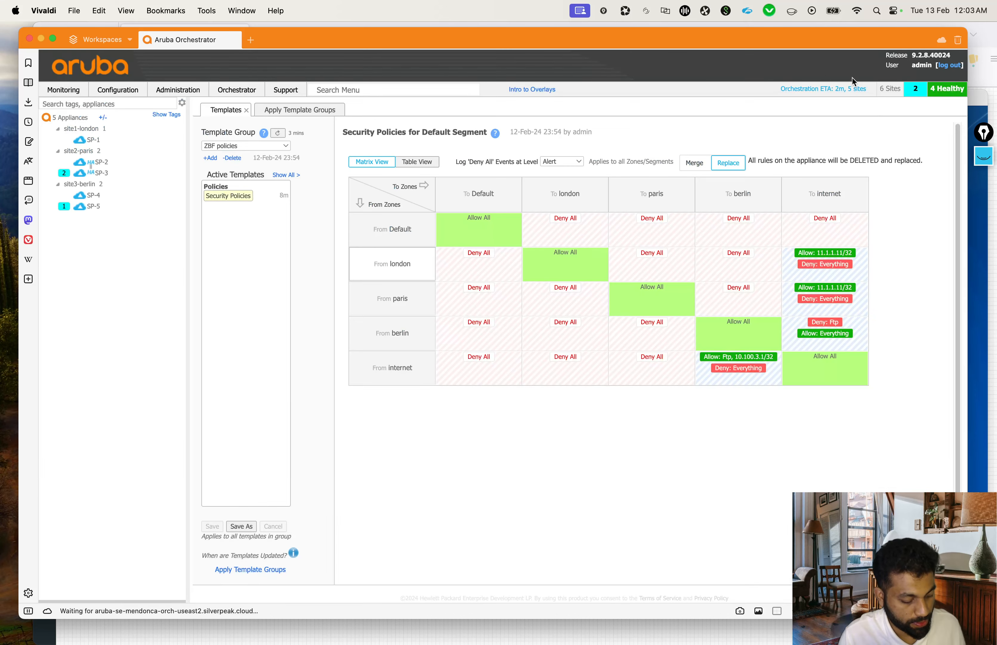
Step: In the deployment settings of SP-4, assign the berlin firewall zone to lan0 and internet to wan0 and wan1, and save
click(101, 200)
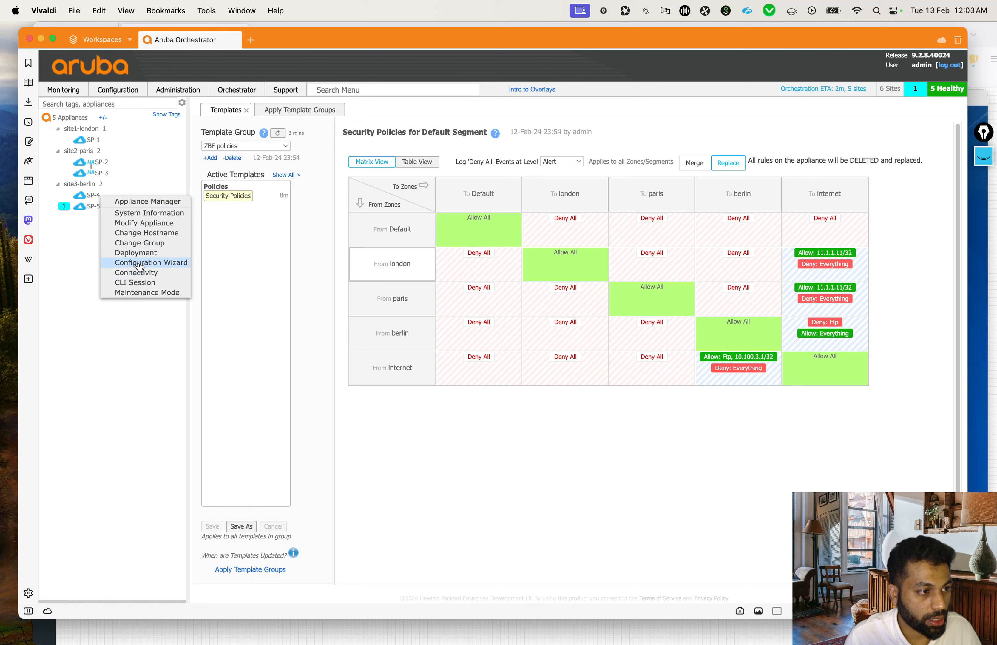
click(144, 254)
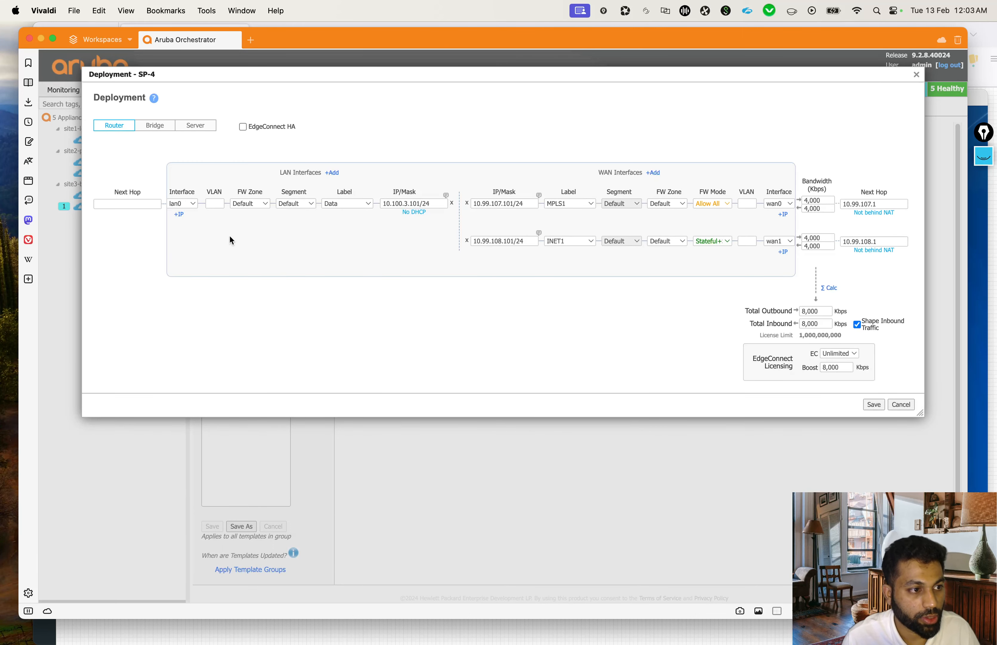
click(258, 205)
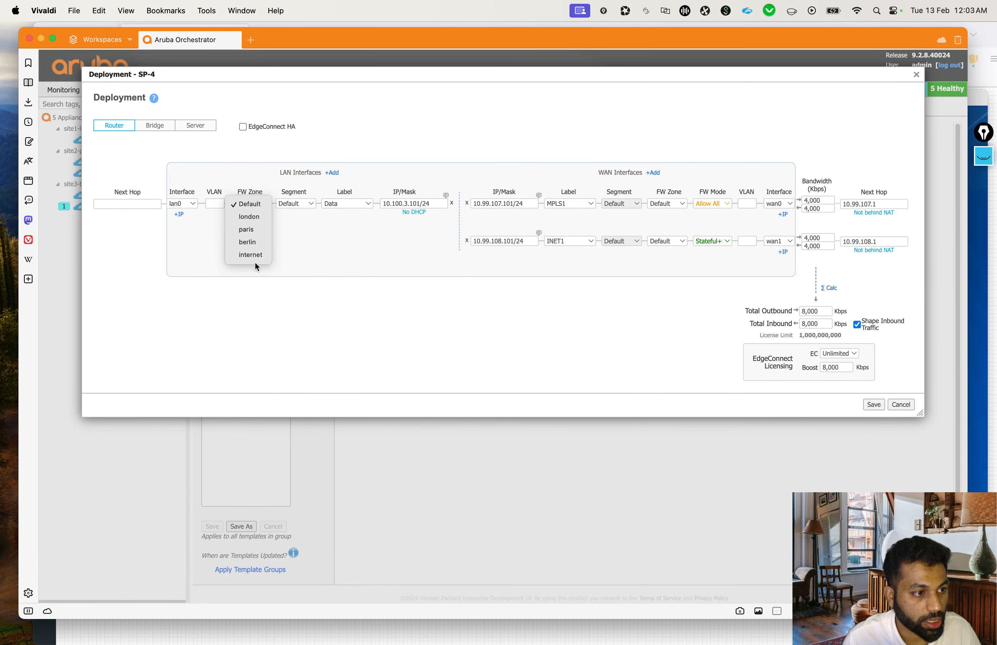
click(709, 192)
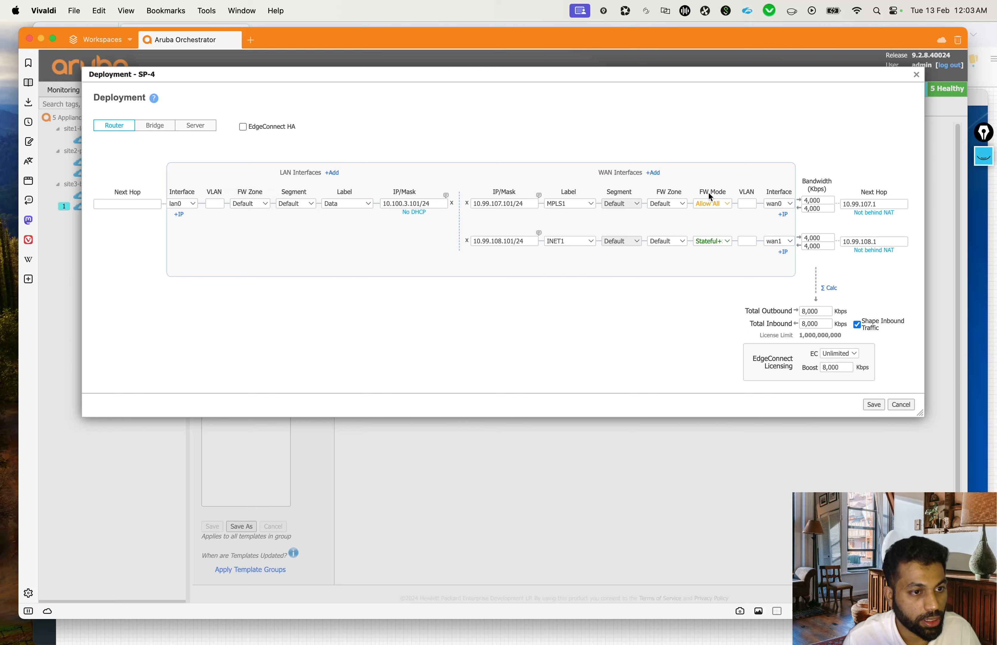
click(676, 203)
click(670, 254)
click(667, 241)
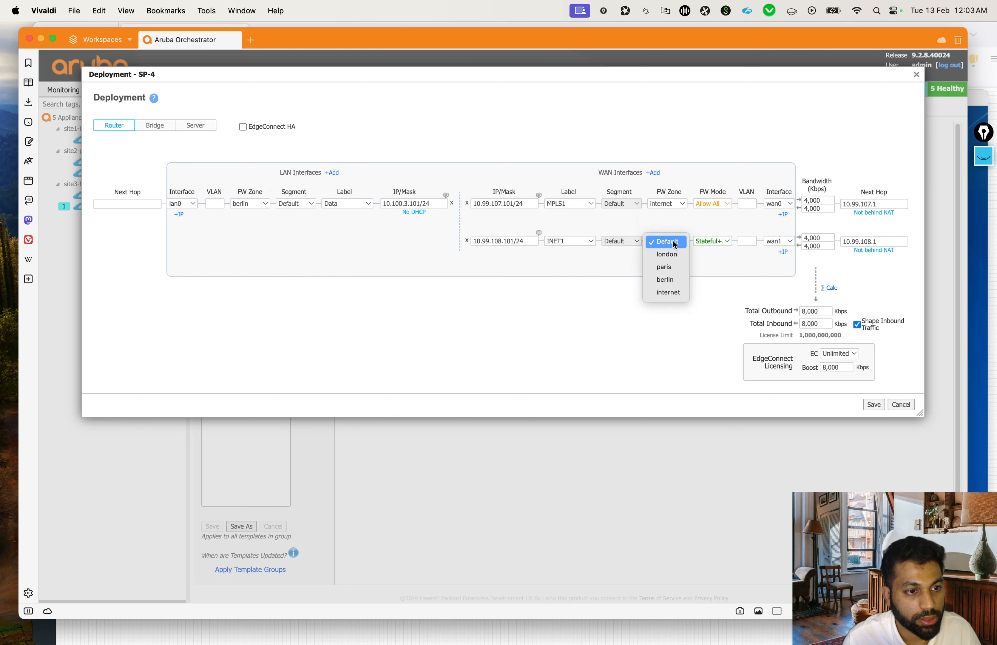
click(677, 295)
click(872, 403)
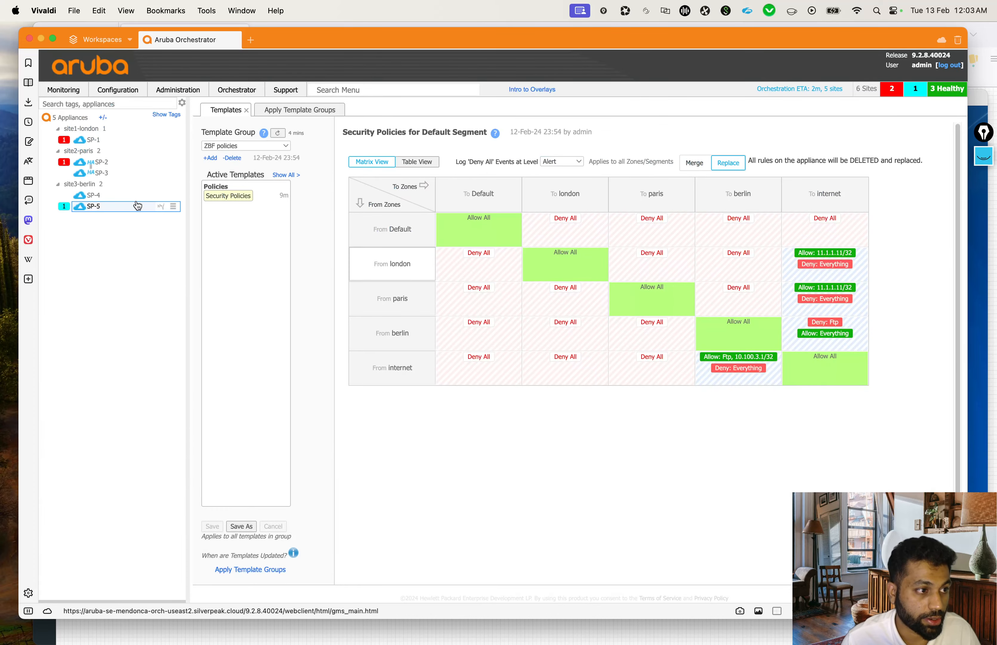
Step: In the deployment settings of SP-5, assign the berlin firewall zone to lan0 and internet to wan0 and wan1, and save
right_click(96, 206)
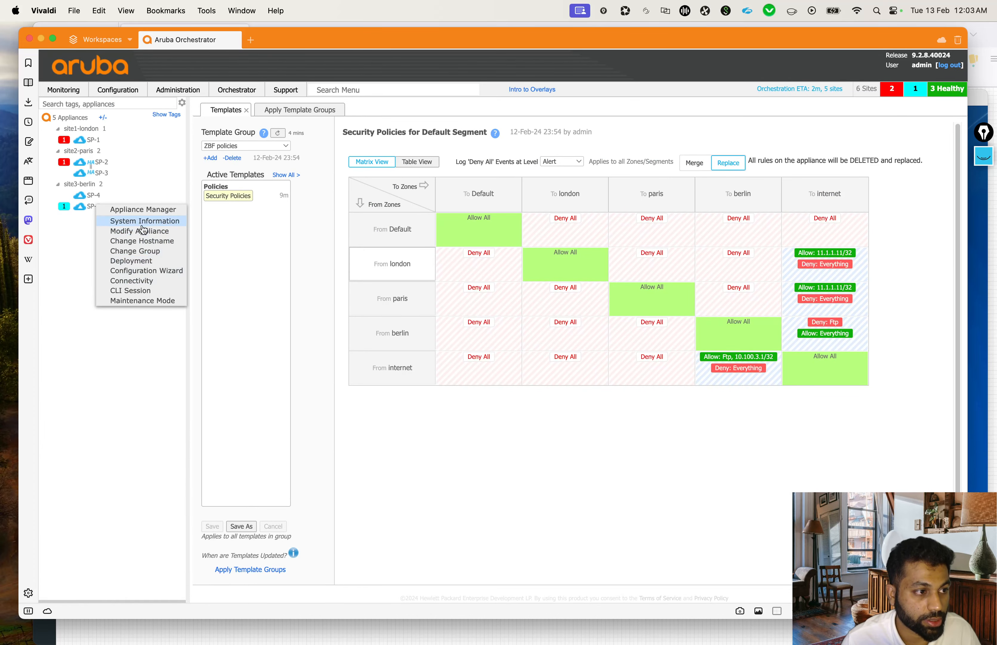
click(146, 257)
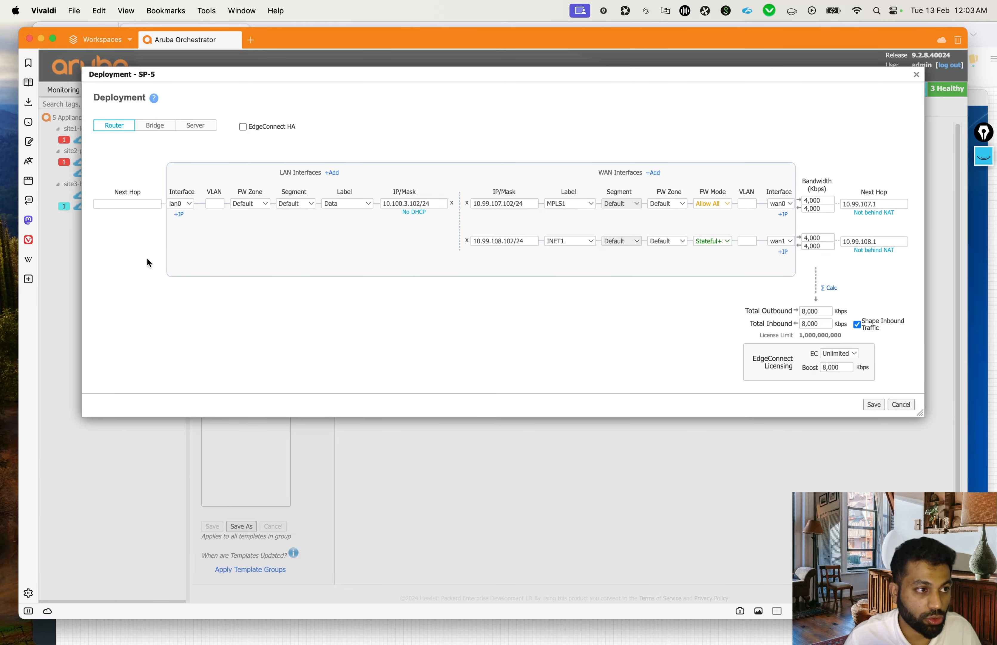
click(251, 204)
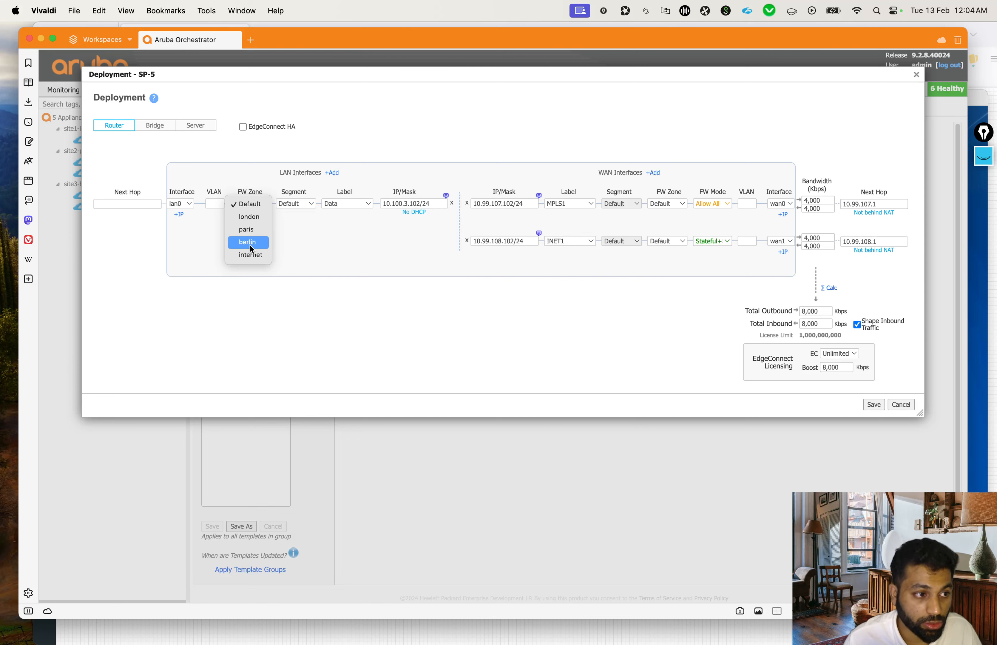
click(256, 247)
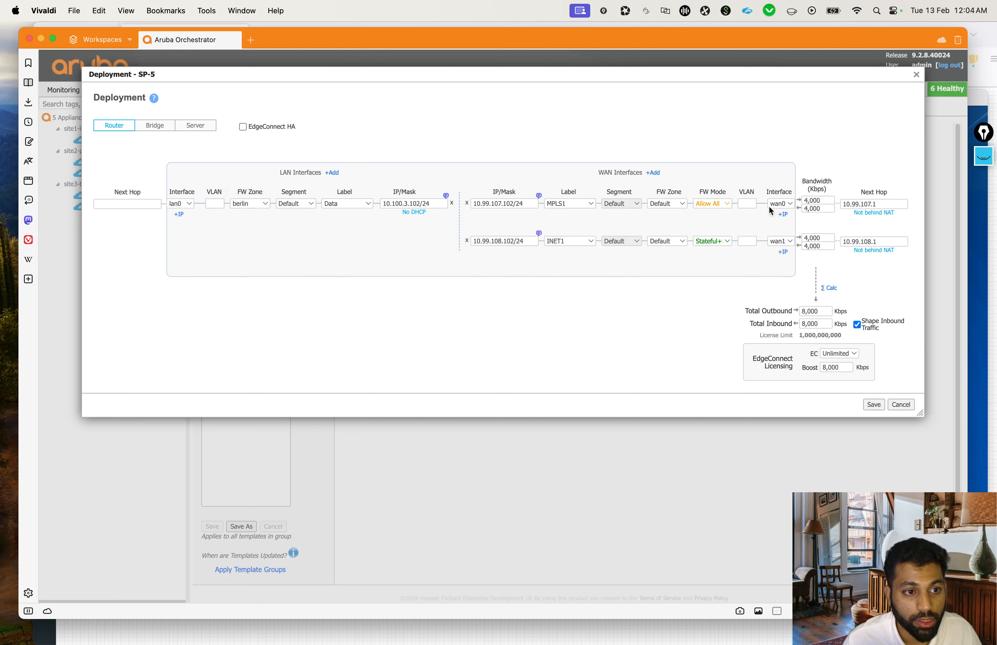
click(677, 205)
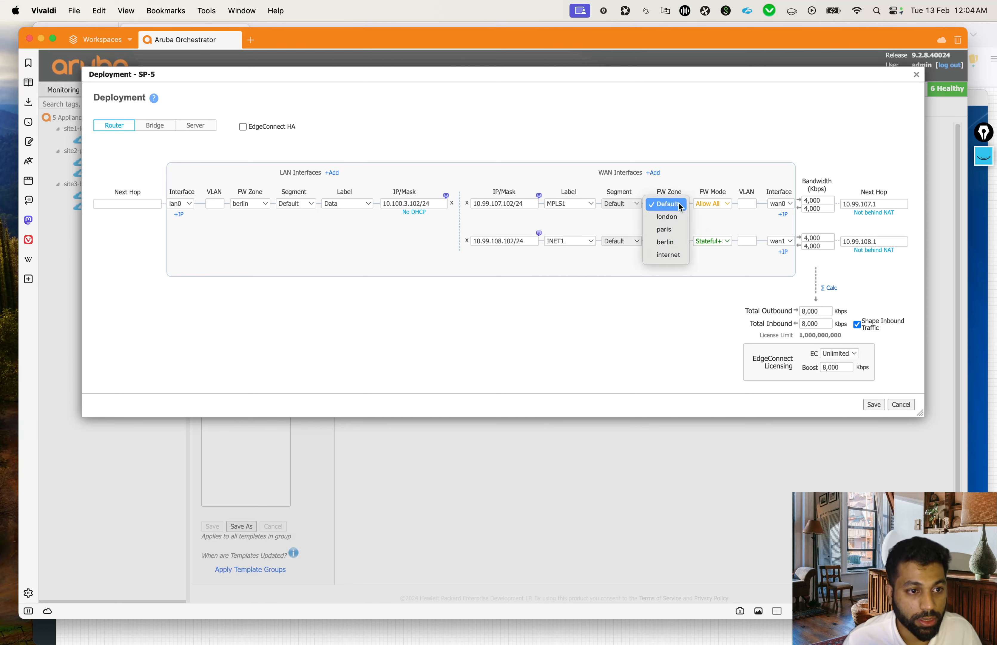
click(683, 256)
click(673, 247)
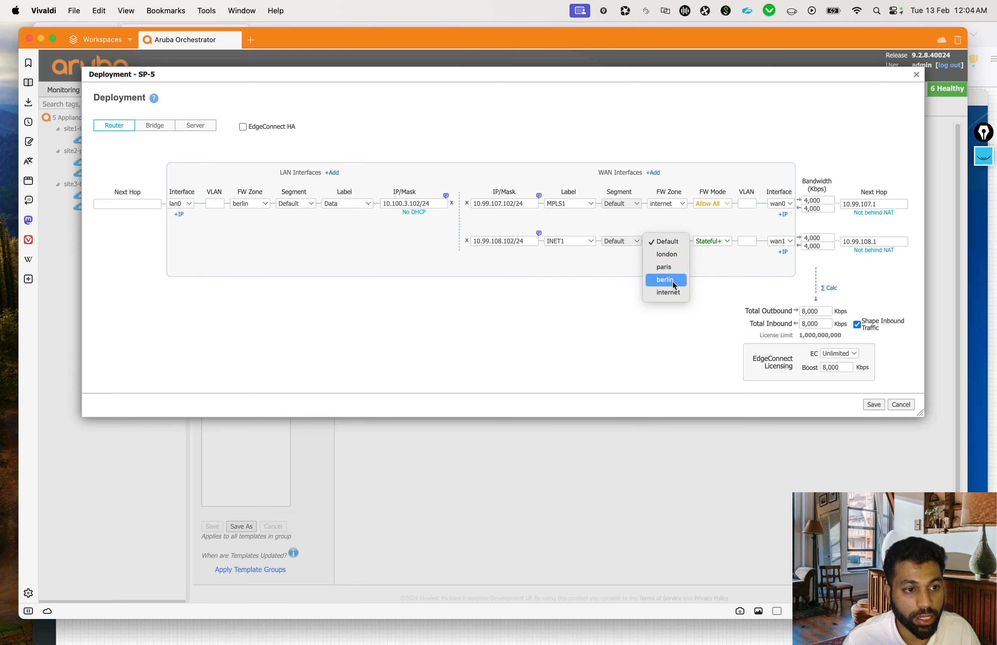
click(675, 291)
click(874, 405)
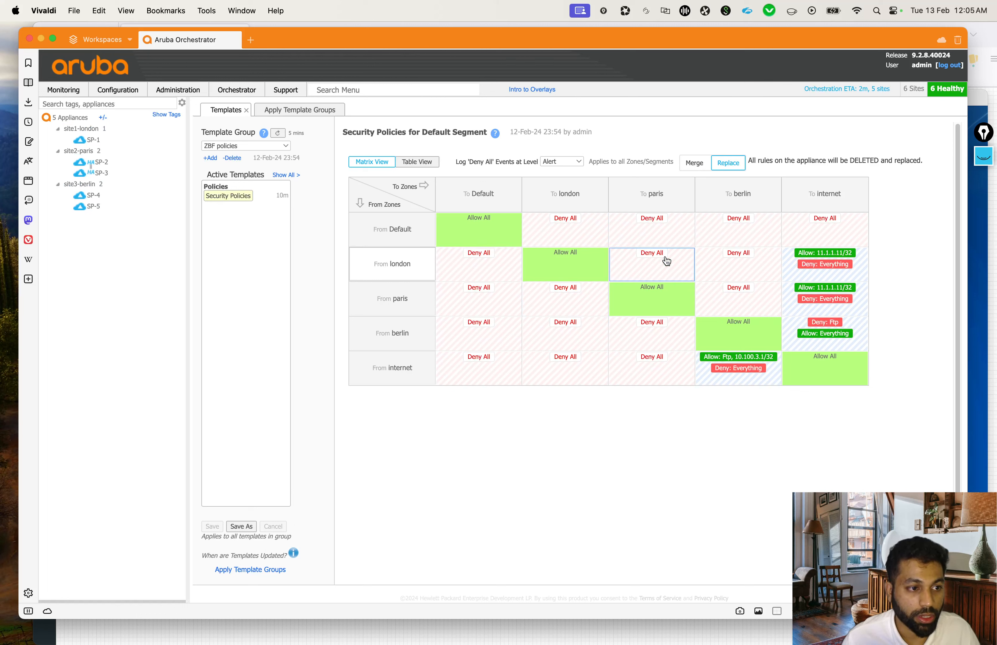
Step: Switch to the london remote desktop and start sending the anyconnect zip file to host 10.99.20.11 over TFTP
key(ctrl+Up)
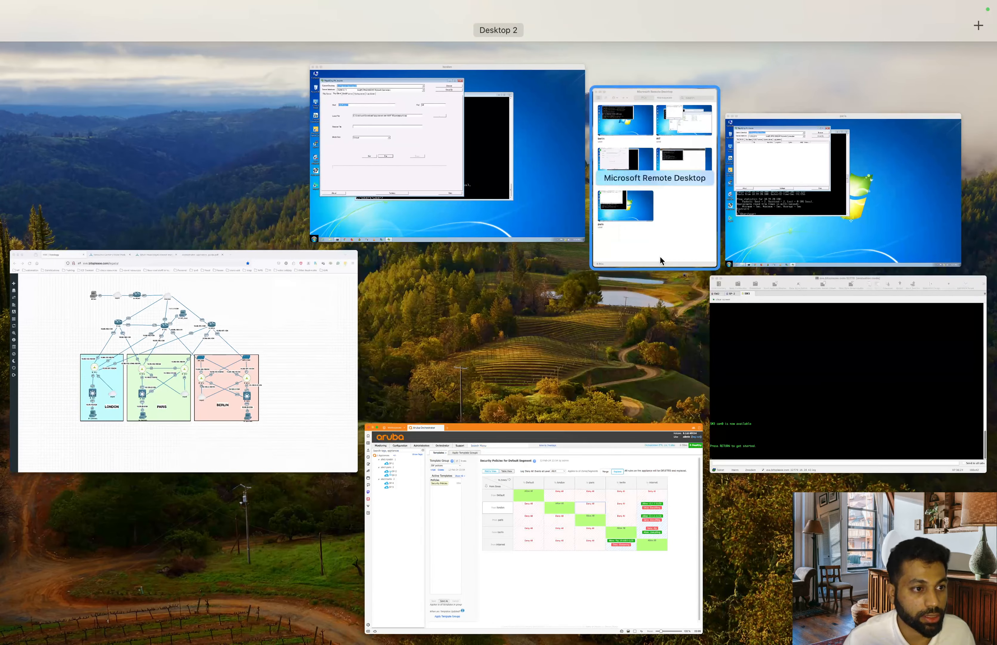
click(397, 141)
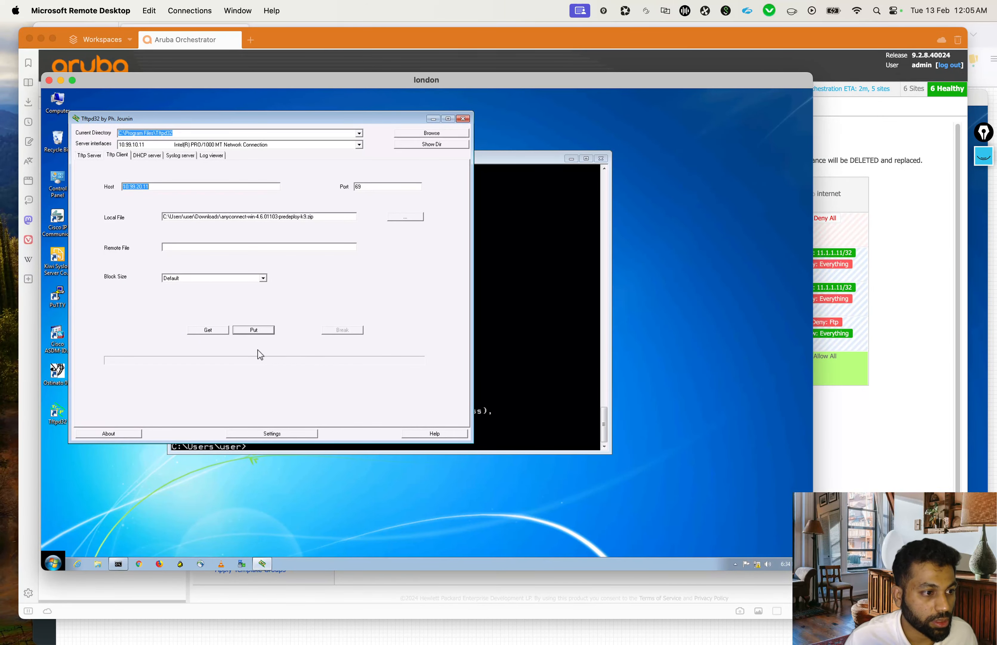
click(253, 329)
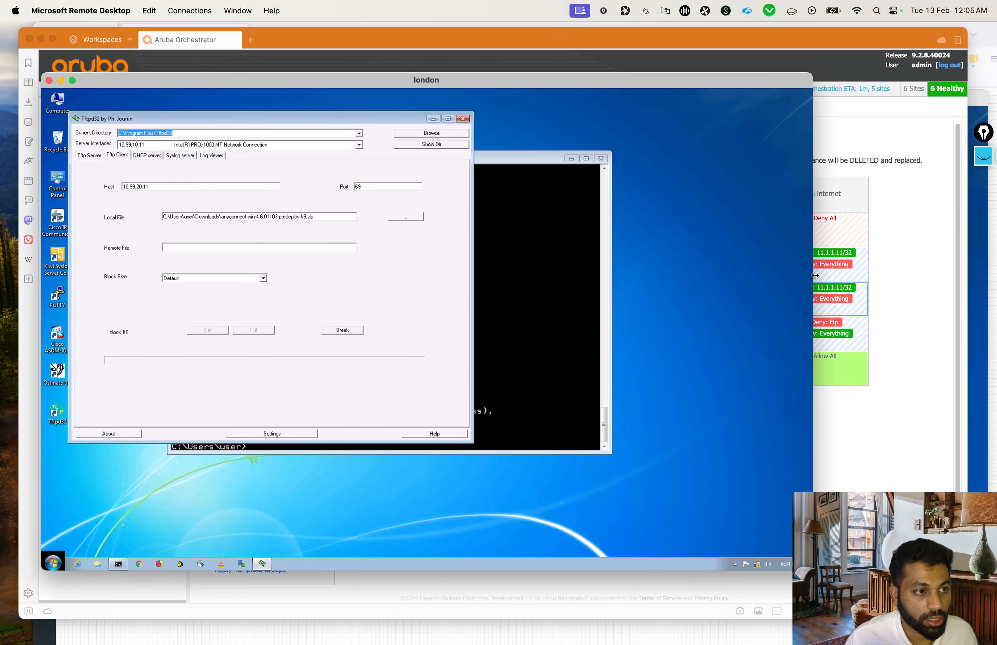
Step: Switch to the paris remote desktop and check its TFTP server for an incoming transfer
key(ctrl+Up)
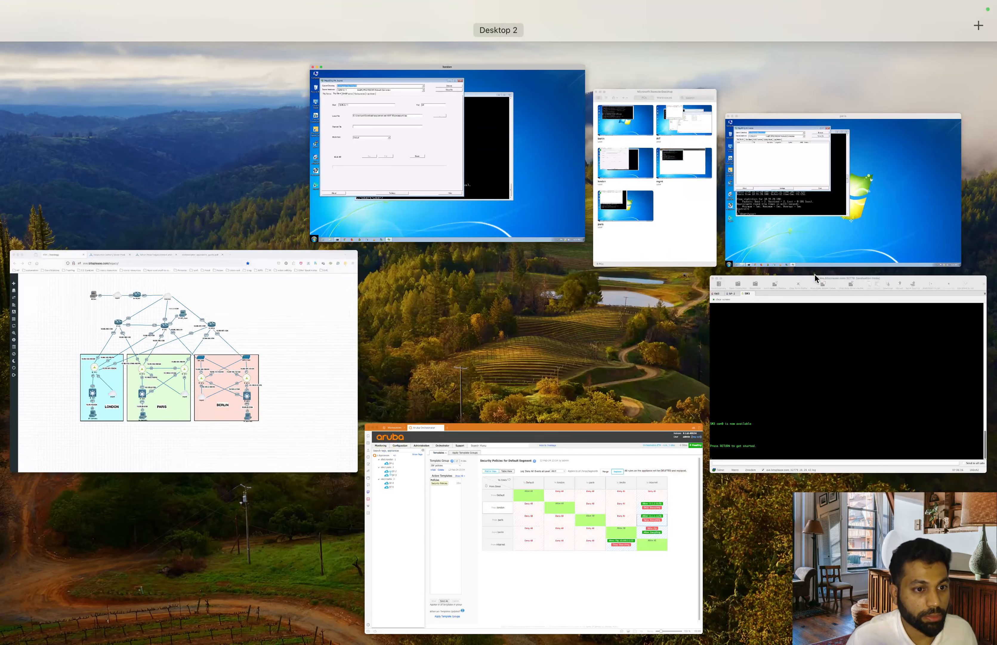
click(767, 250)
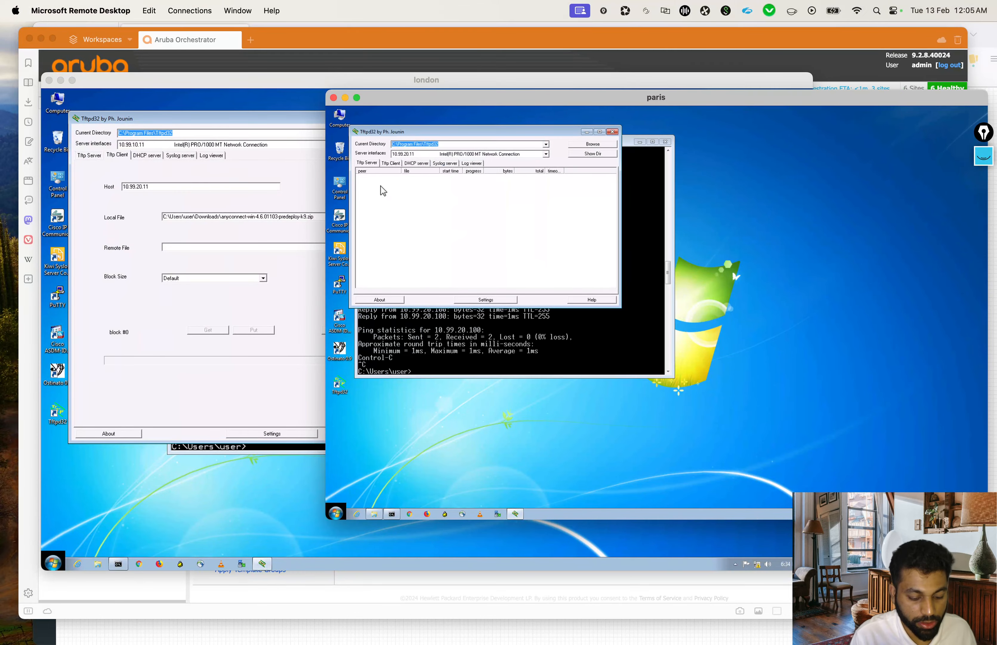
key(ctrl+Up)
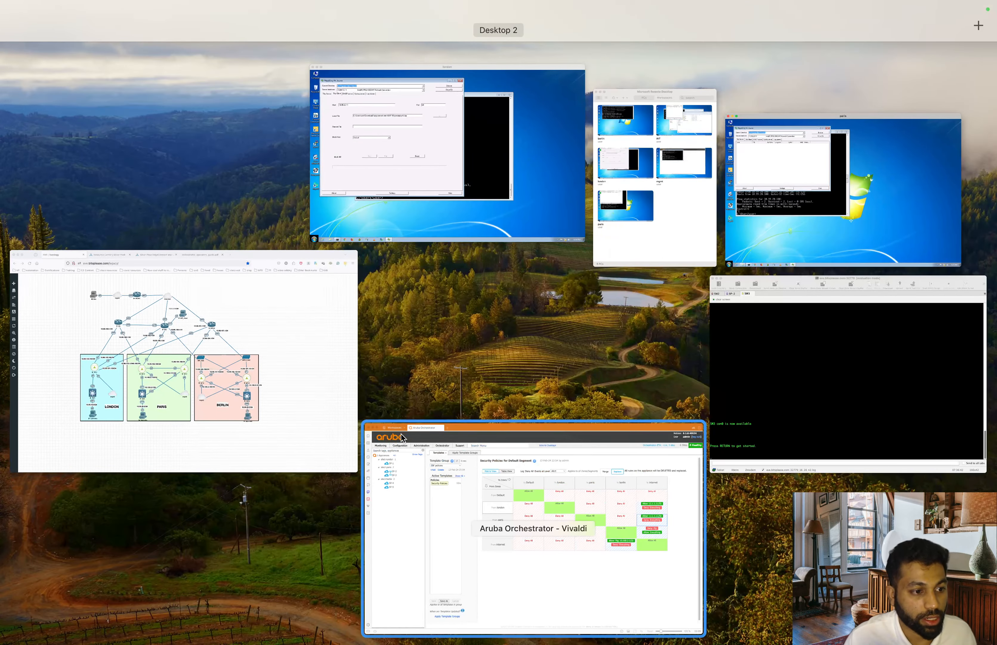
Step: Switch to Aruba Orchestrator and open the active and recent flows to find the dropped TFTP flow on SP-1
click(578, 502)
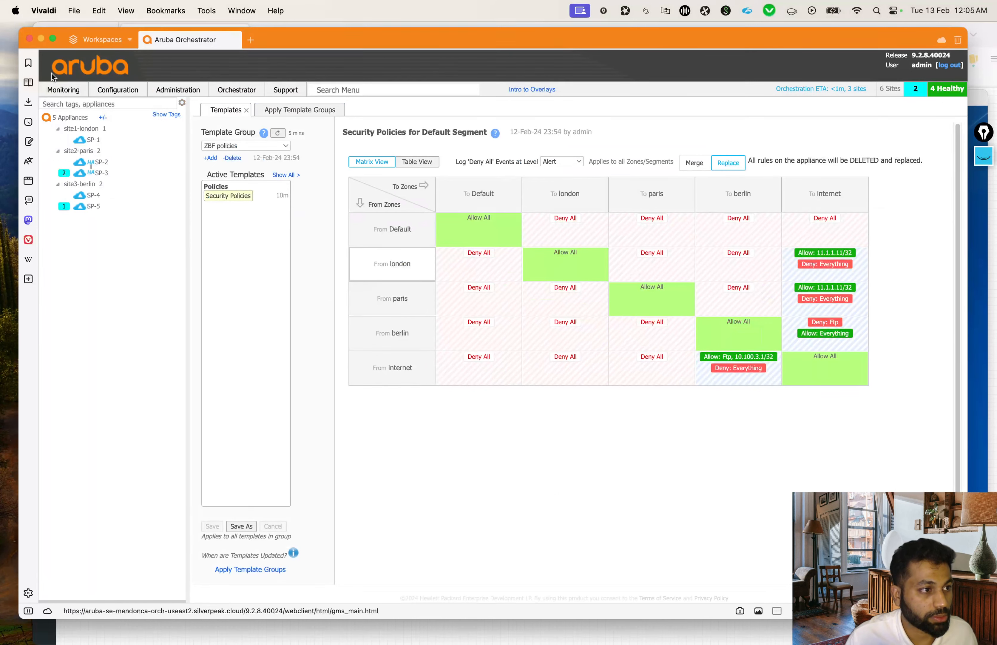
mouse_move(51, 92)
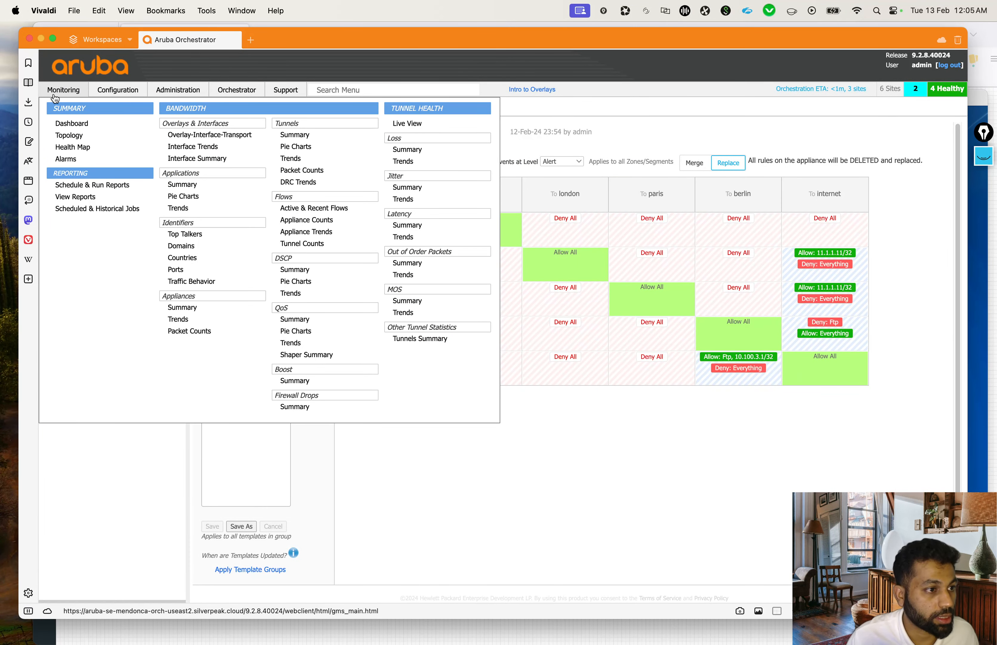
click(317, 208)
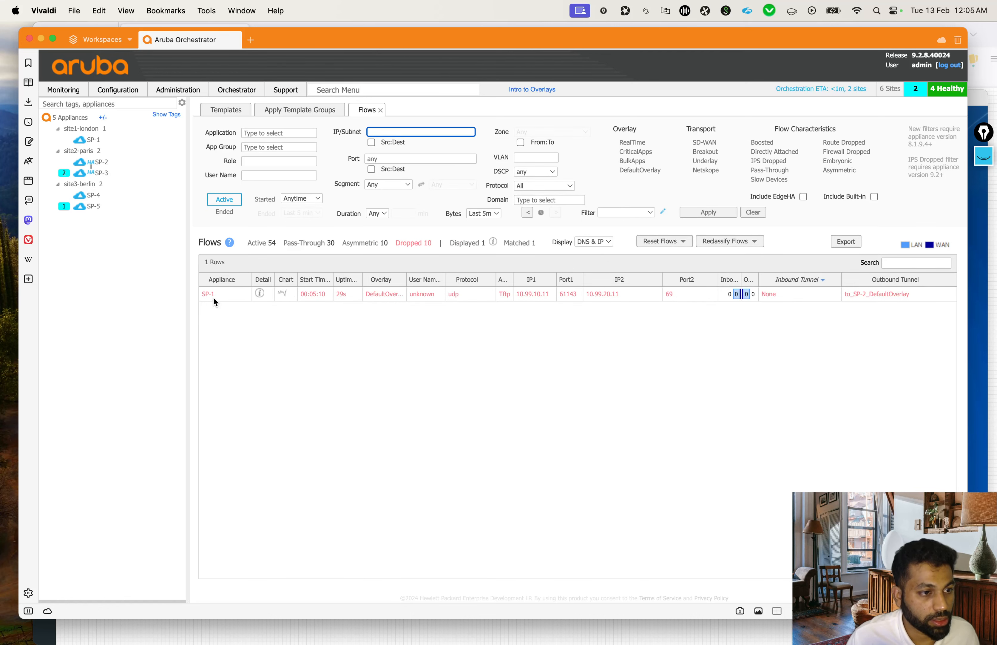
click(695, 359)
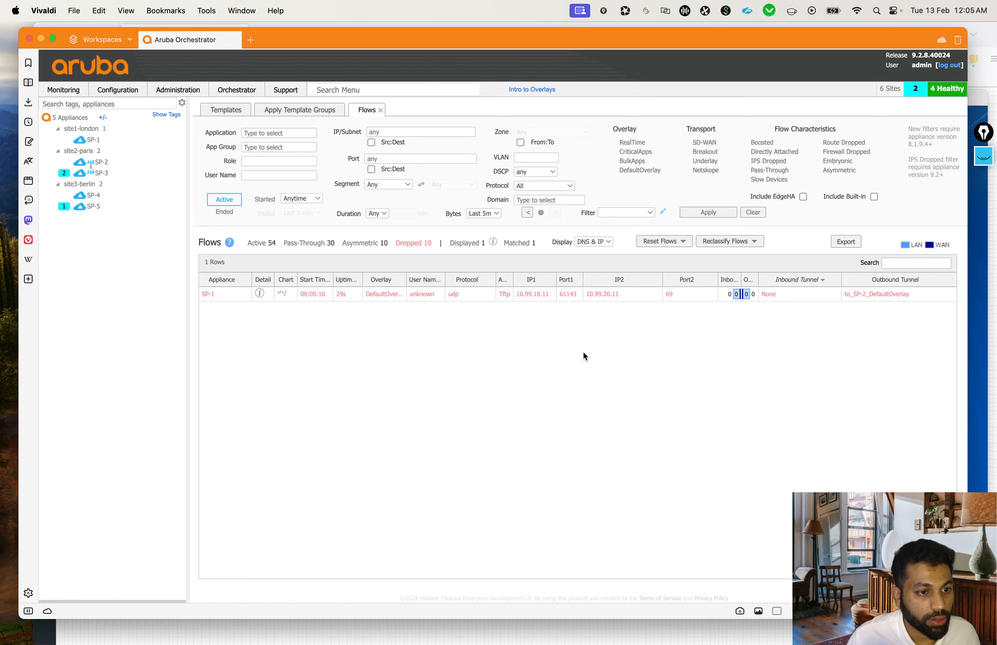
Step: Examine the route and security details of SP-1's dropped TFTP flow, including action and zones, refresh them, and close the details
click(260, 293)
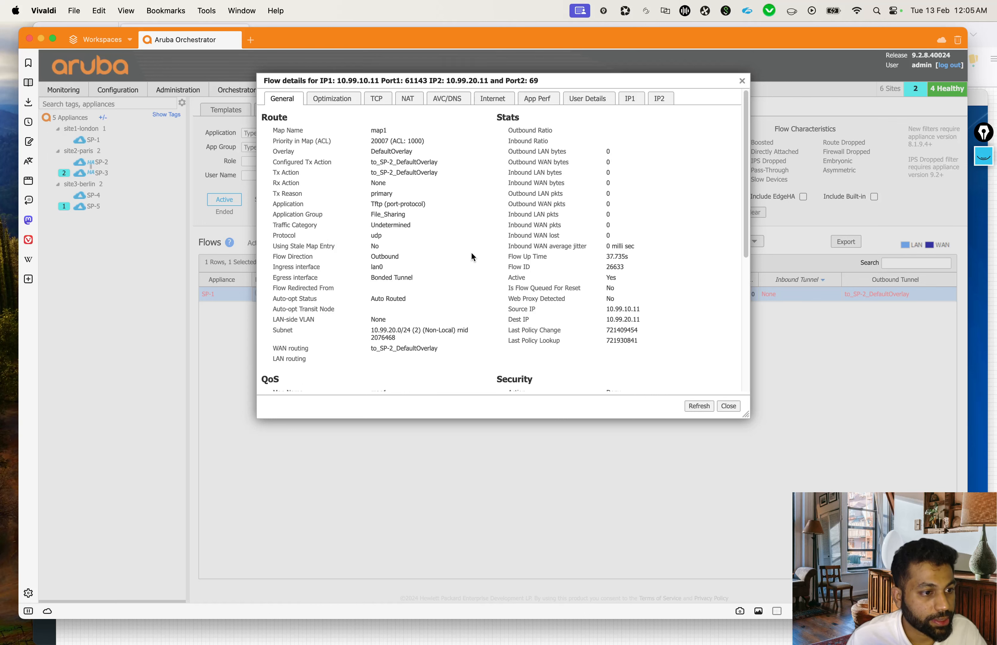
scroll(472, 253, down, 5)
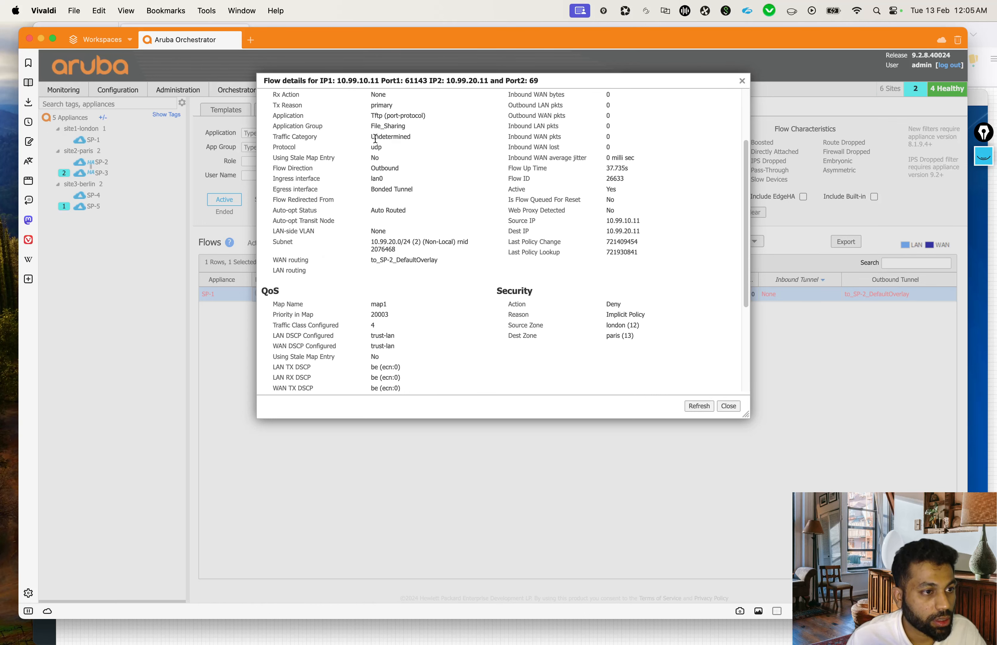
drag(373, 136, 406, 137)
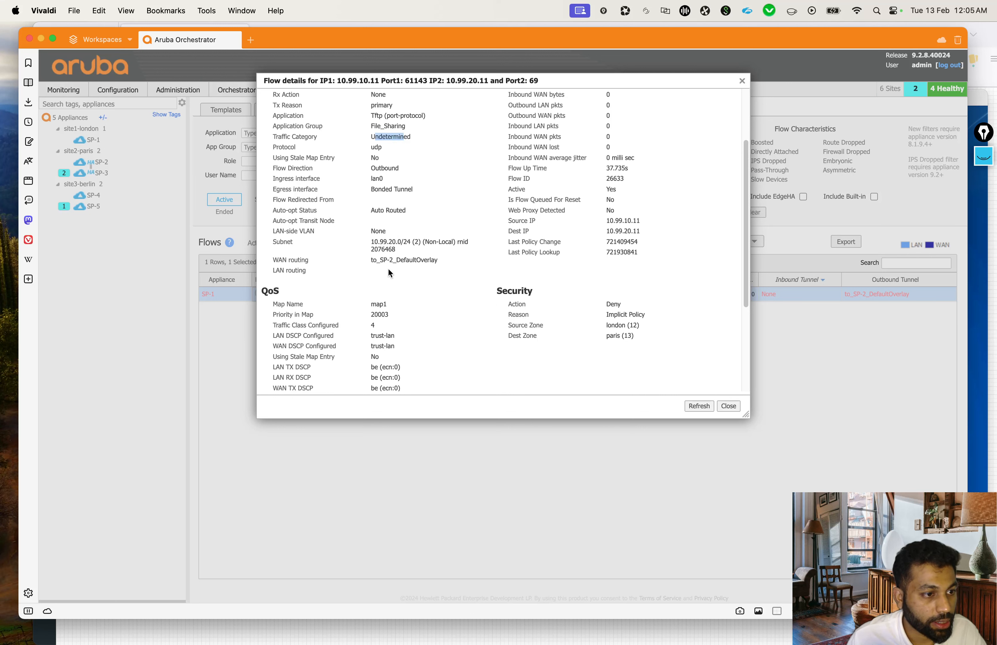
drag(379, 259, 449, 248)
click(431, 270)
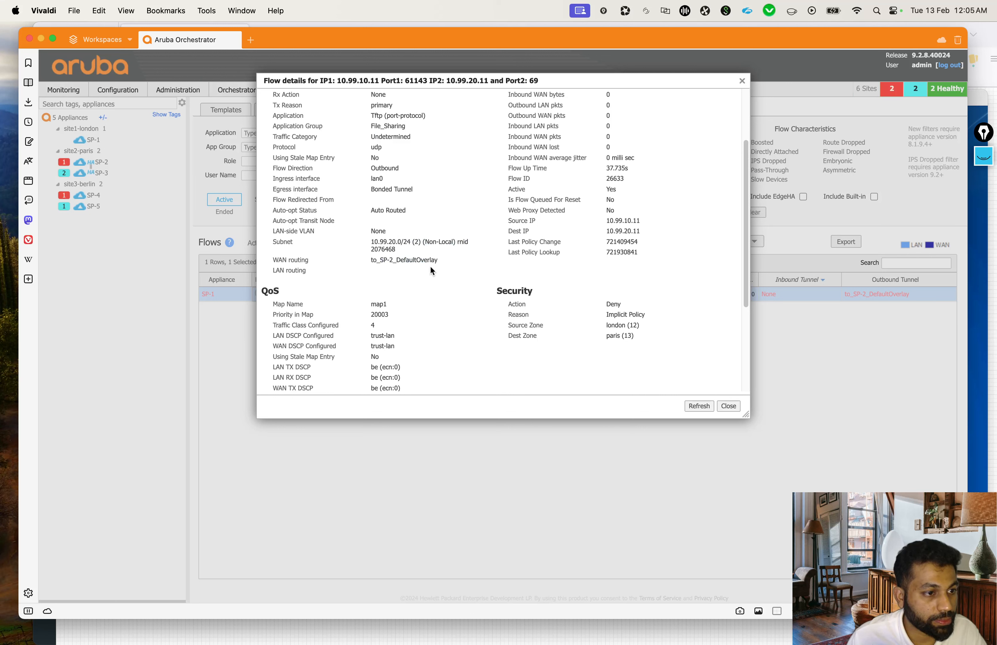
drag(608, 315, 510, 304)
click(622, 333)
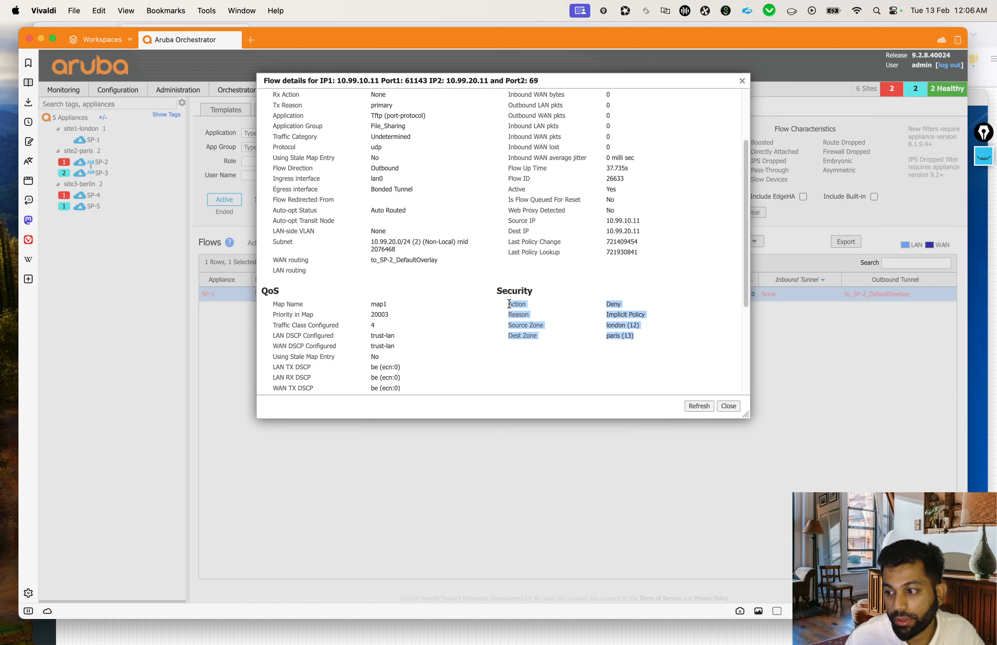
click(492, 317)
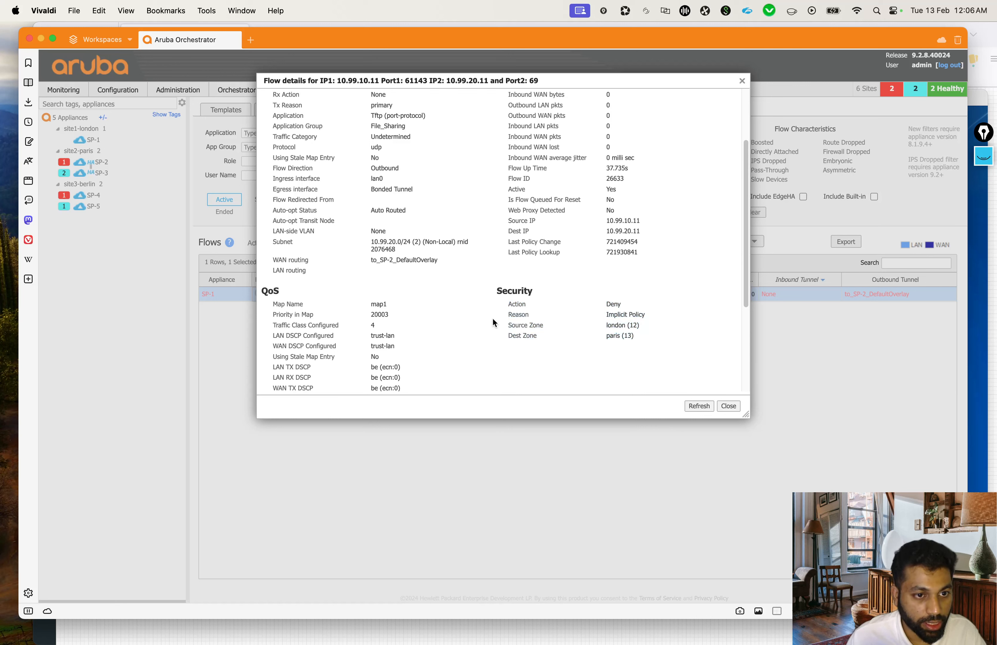
click(709, 407)
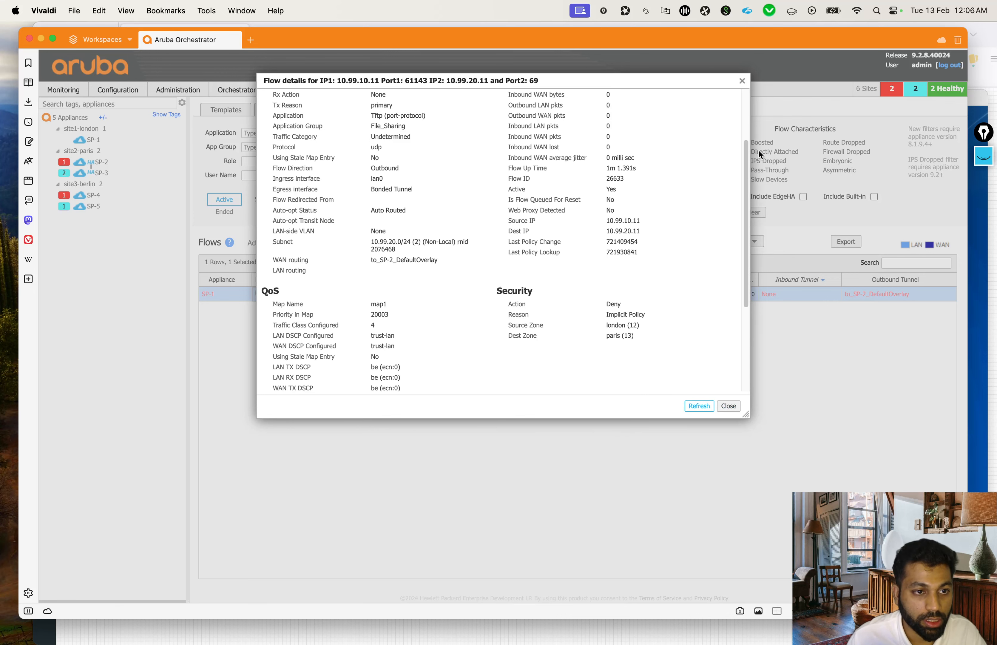
click(741, 82)
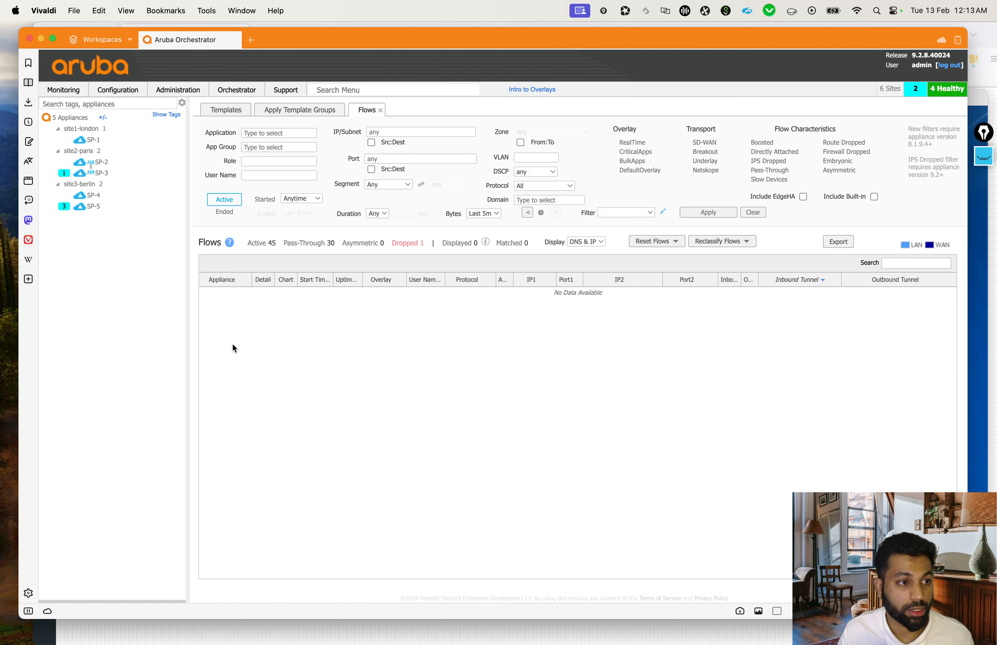
Step: In the licenses list, assign the EC-DTD-AAS Advanced Security license to SP-1, confirm the change, and refresh the list
click(125, 91)
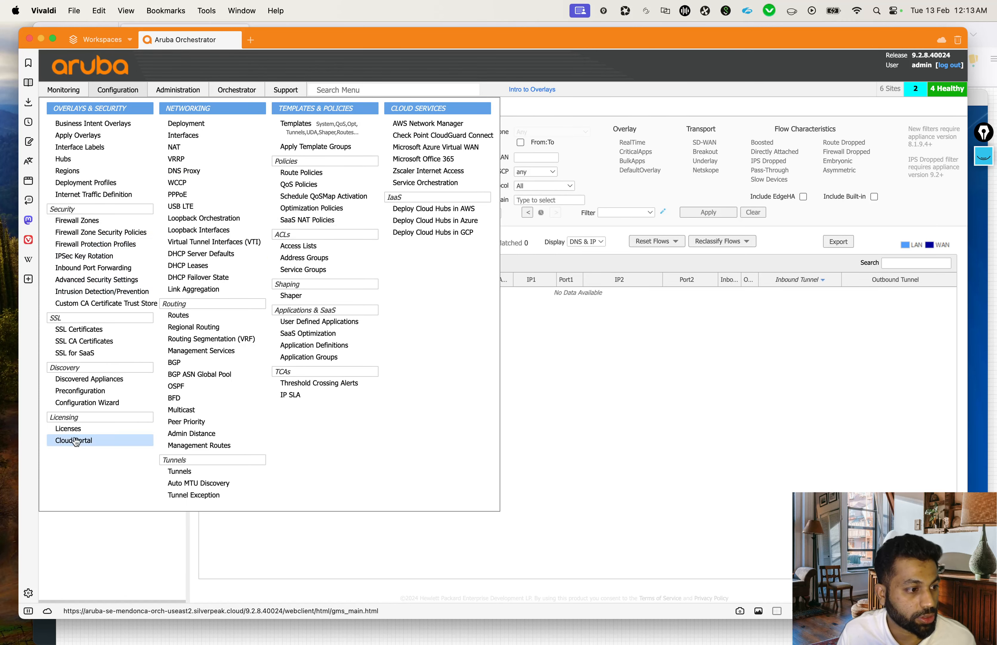
click(71, 428)
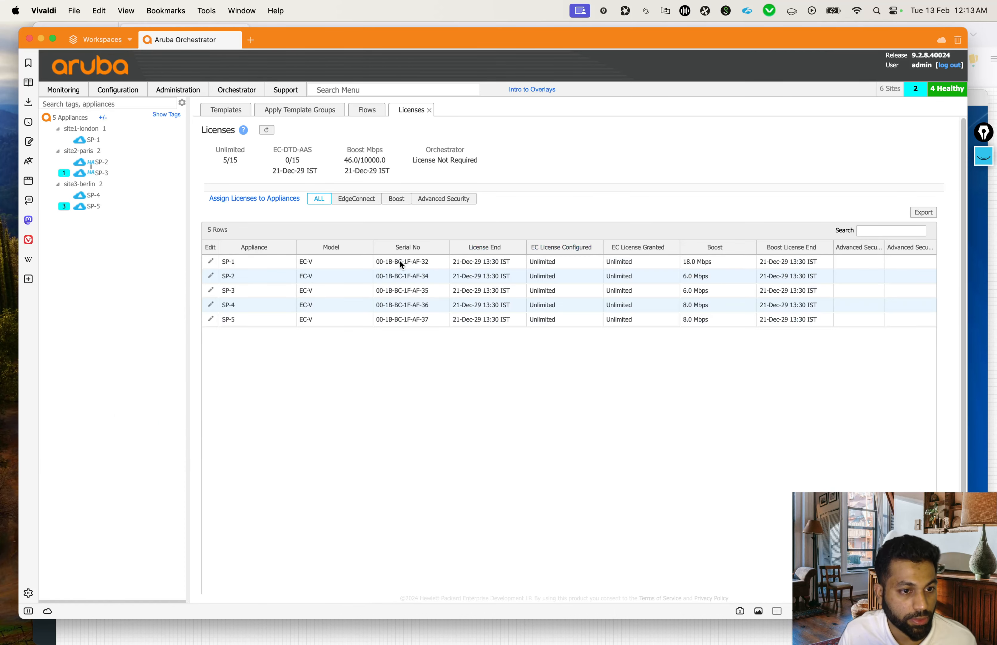
click(211, 261)
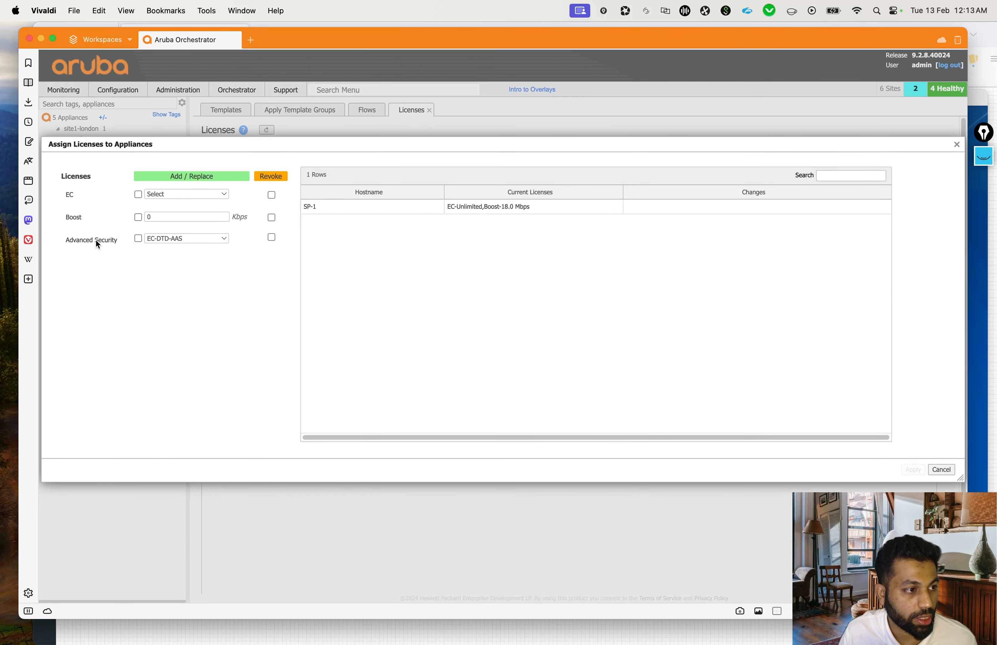
click(137, 238)
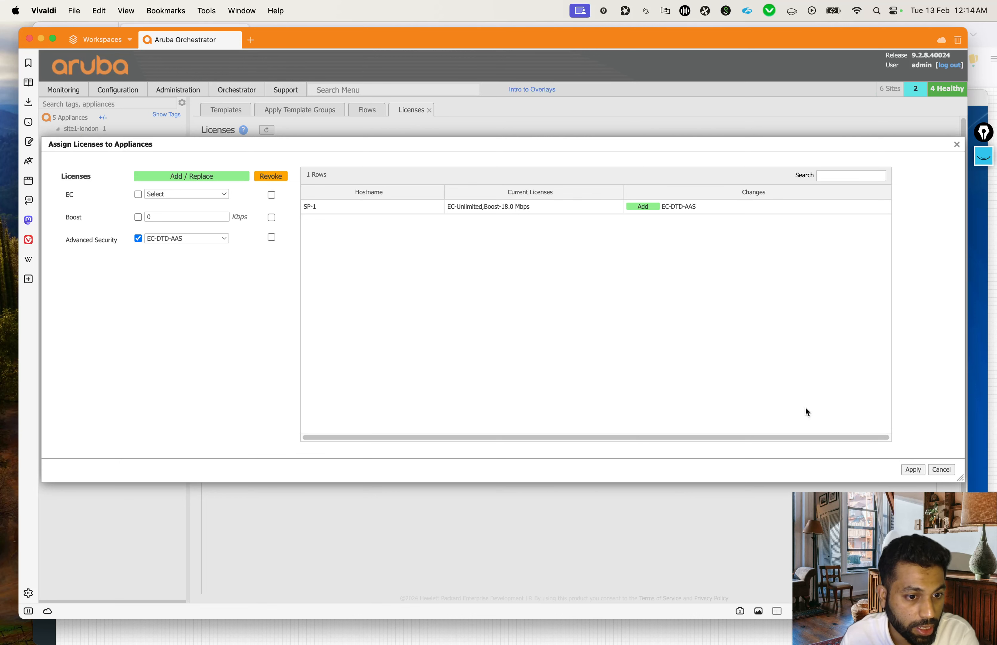
click(913, 470)
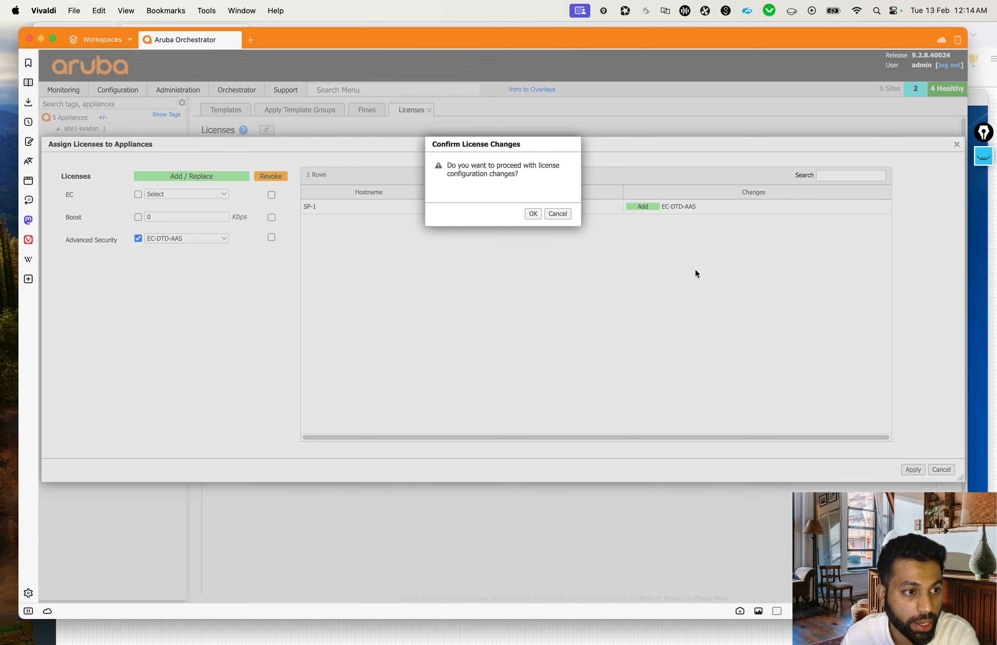
click(533, 214)
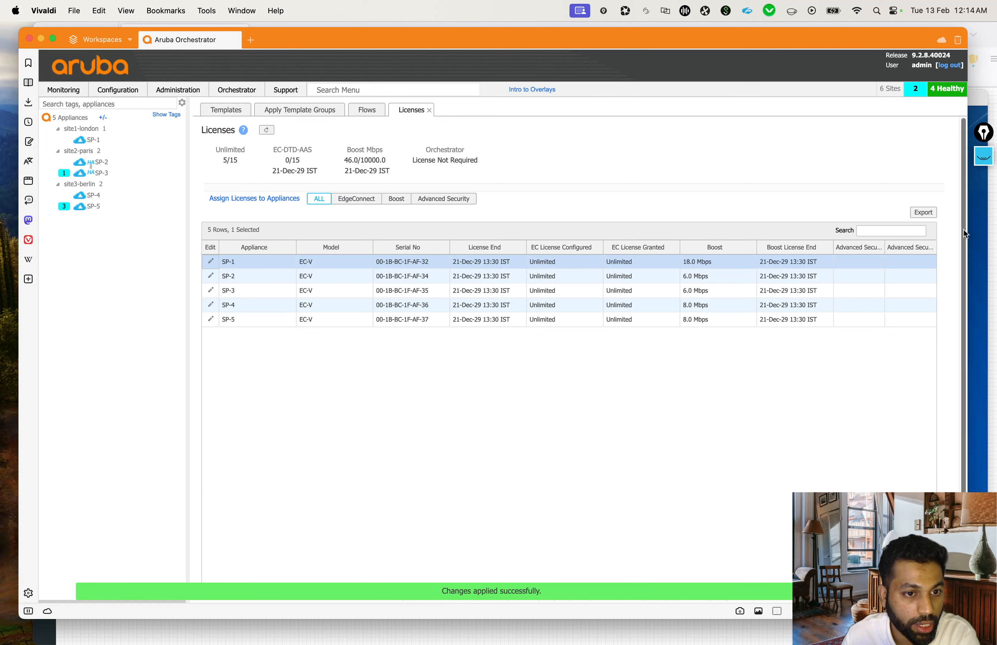
click(266, 130)
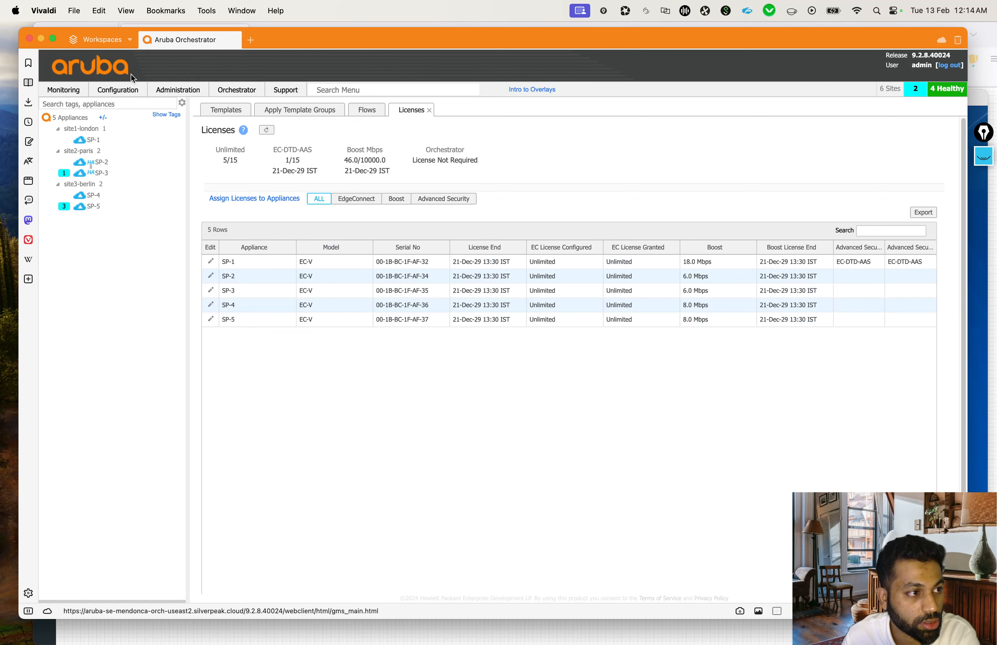
Step: Open the Intrusion Detection/Prevention overview and widen the IDS/IPS State column to read each appliance's state
mouse_move(118, 90)
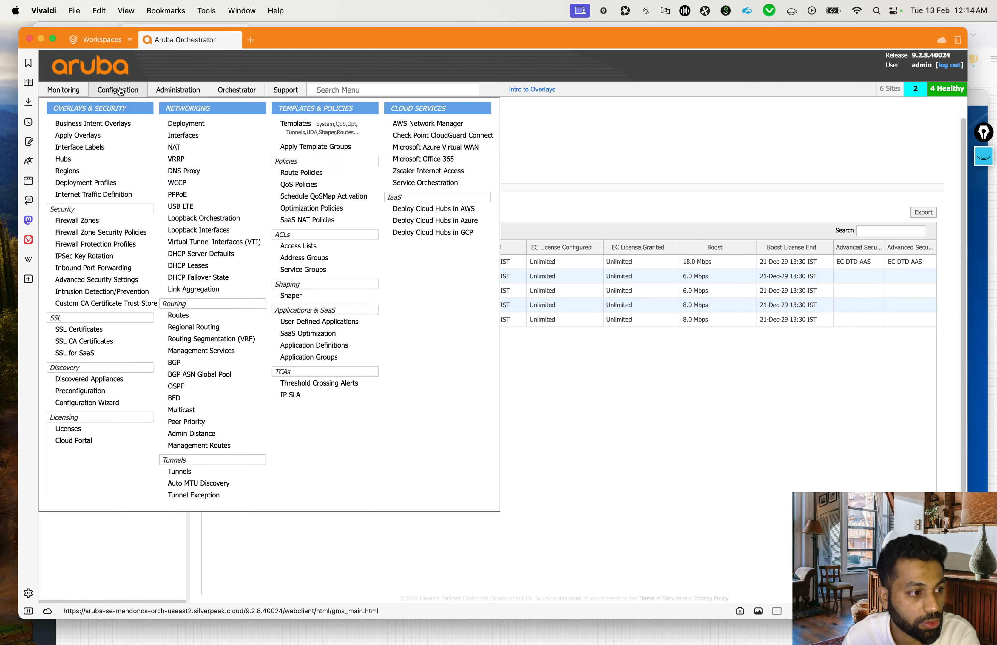
click(106, 292)
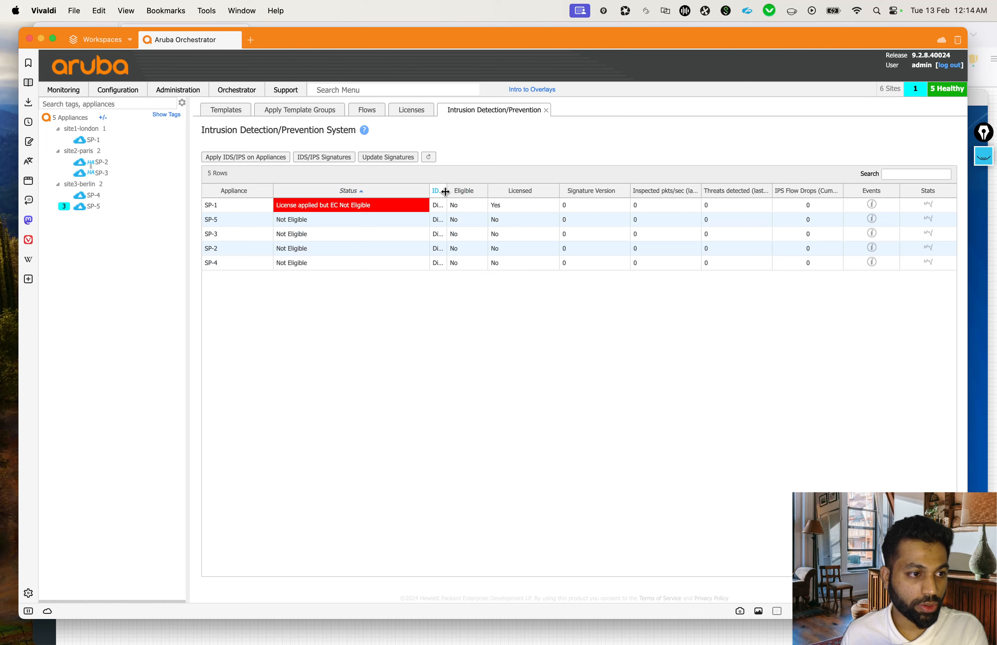
drag(445, 192, 504, 193)
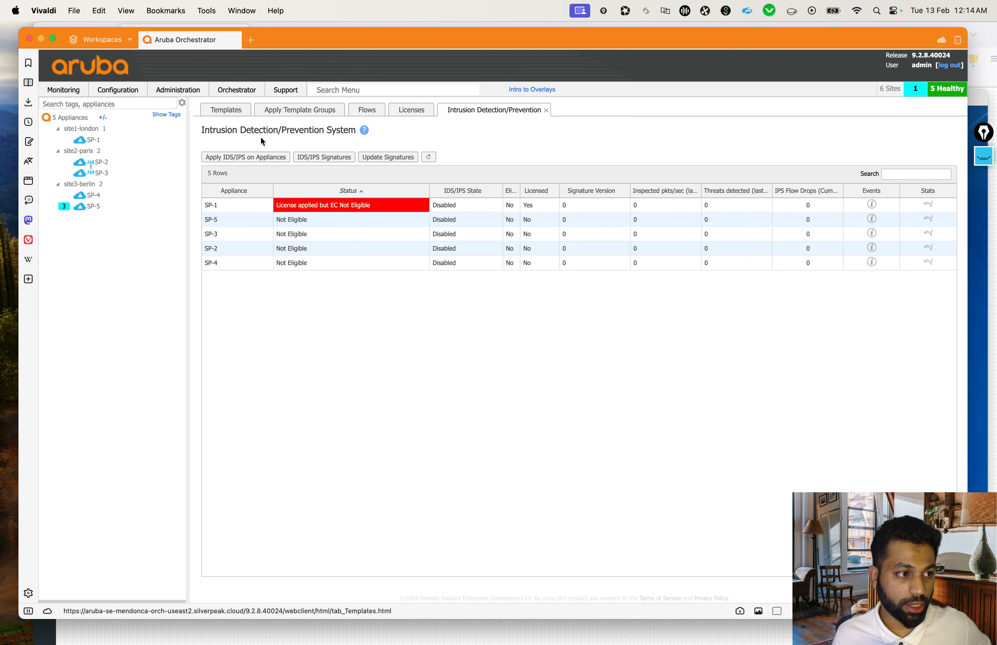
Step: Examine the Off, IDS Only and IPS-Performant modes offered for applying IDS/IPS on appliances, and cancel
click(228, 158)
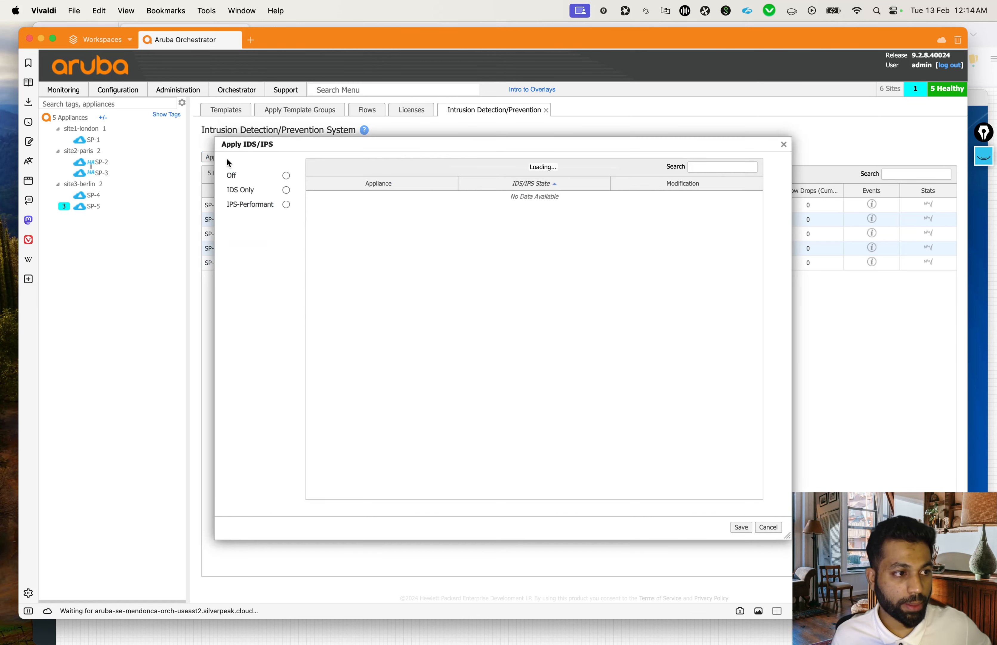
click(287, 190)
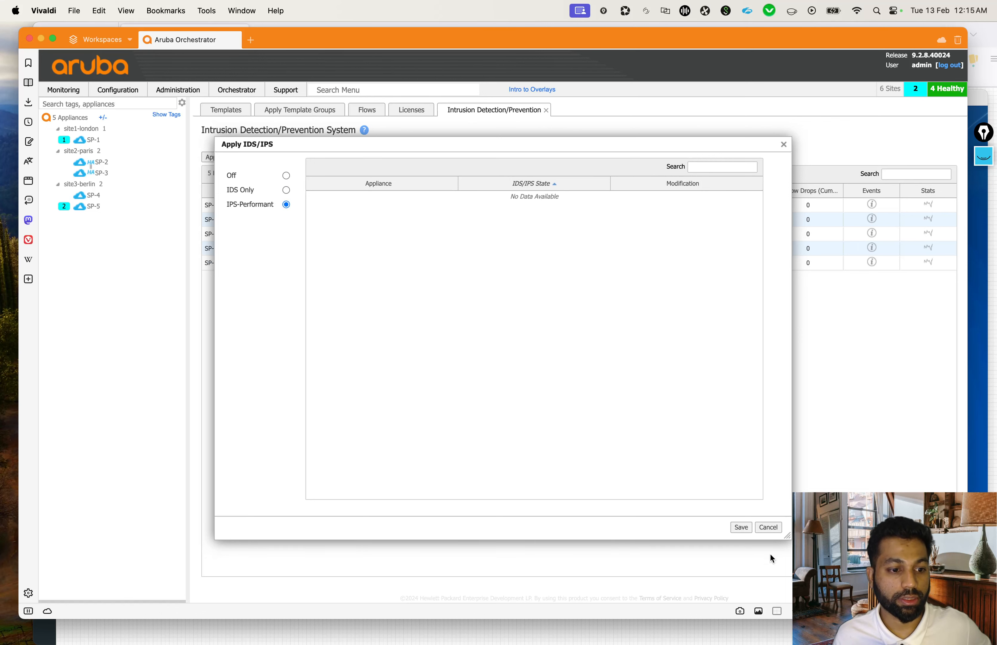
click(768, 528)
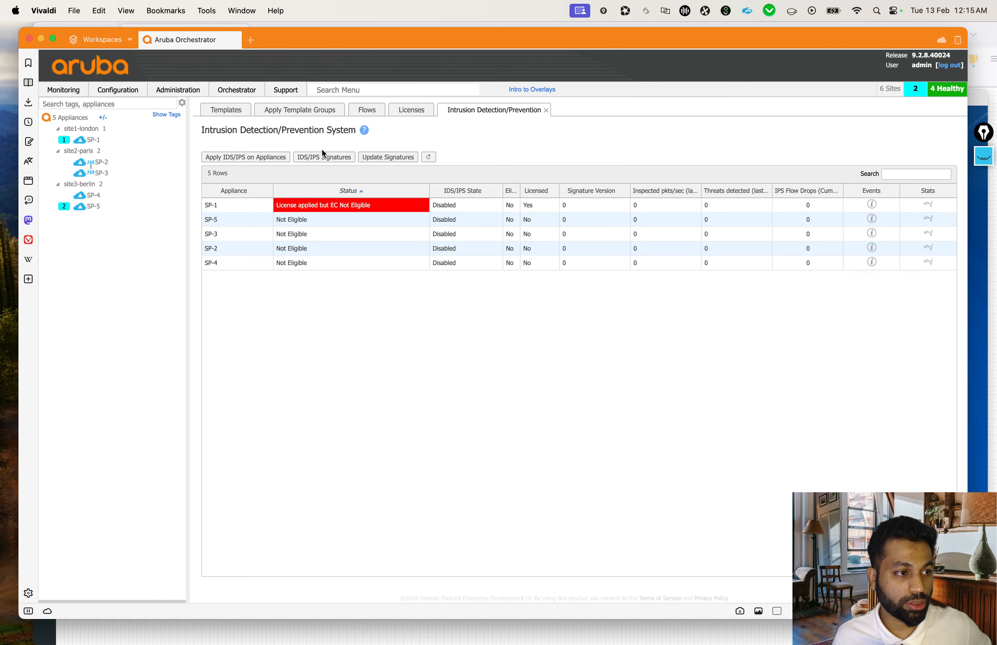
Step: Examine the IDS/IPS signature rules and the action choices of the BitTorrent peer sync rule, and close the list
click(322, 157)
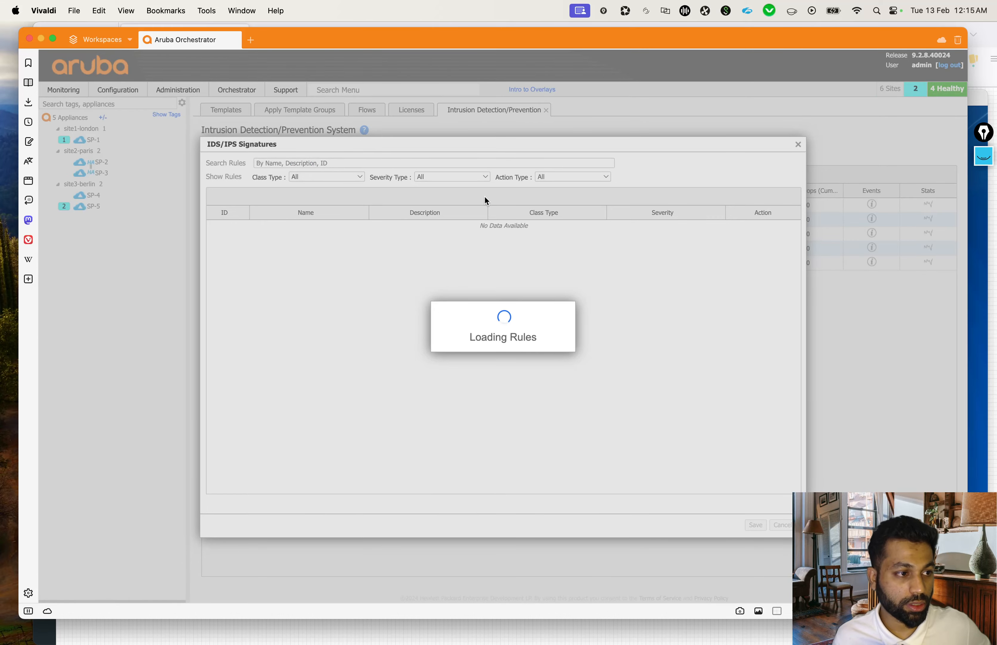
scroll(318, 377, down, 10)
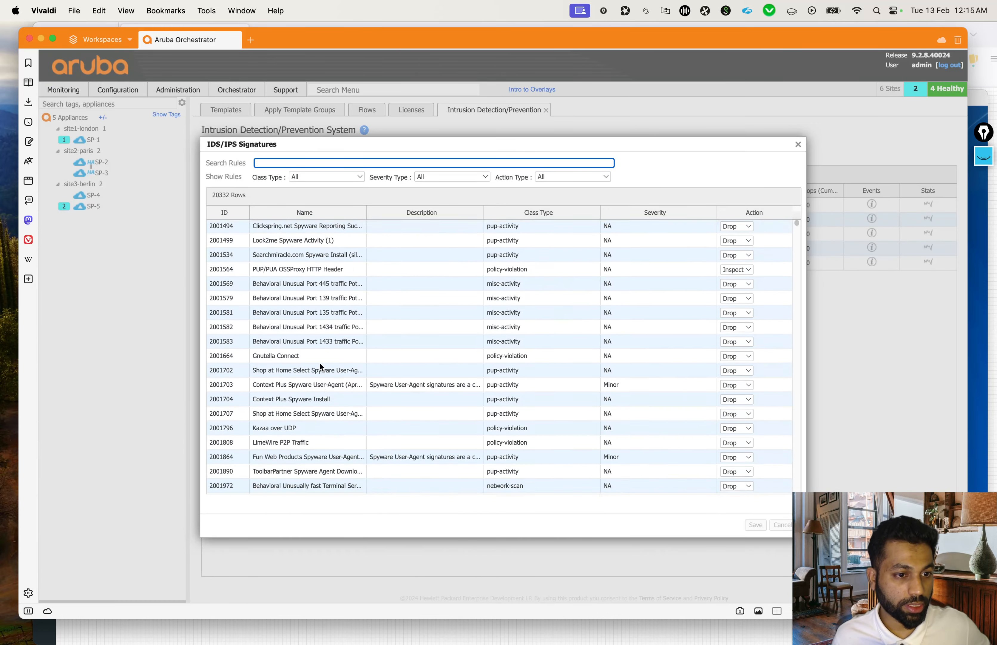
drag(796, 225, 798, 322)
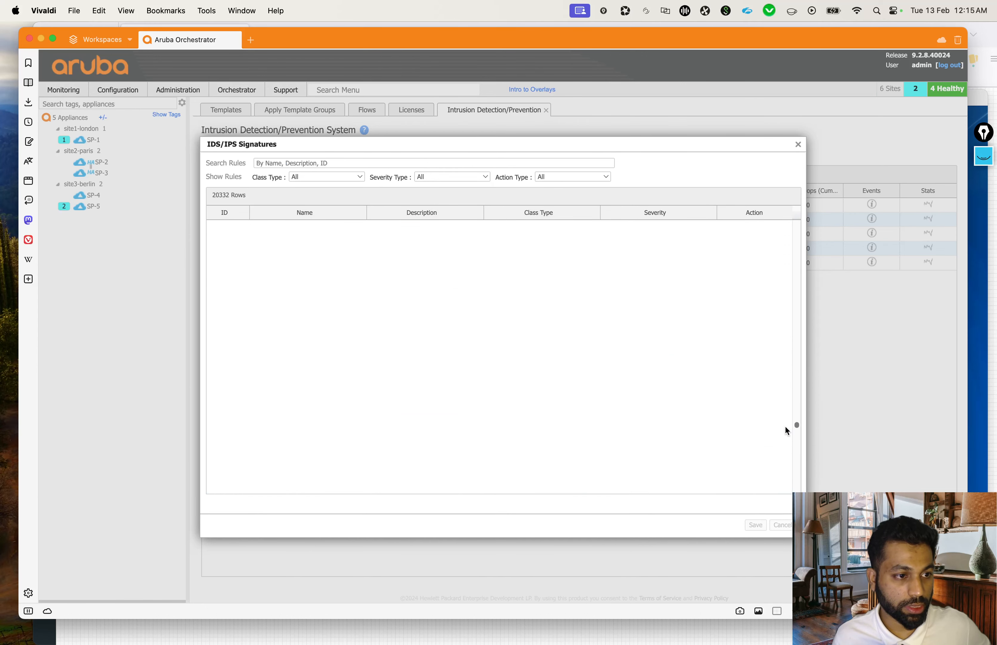
drag(784, 424, 783, 199)
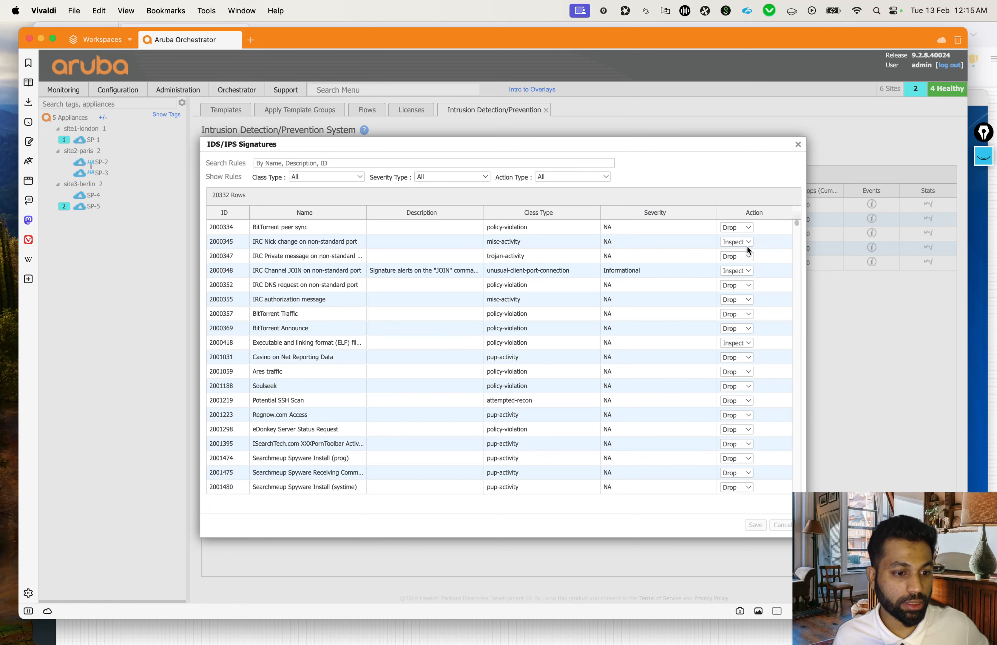
click(749, 227)
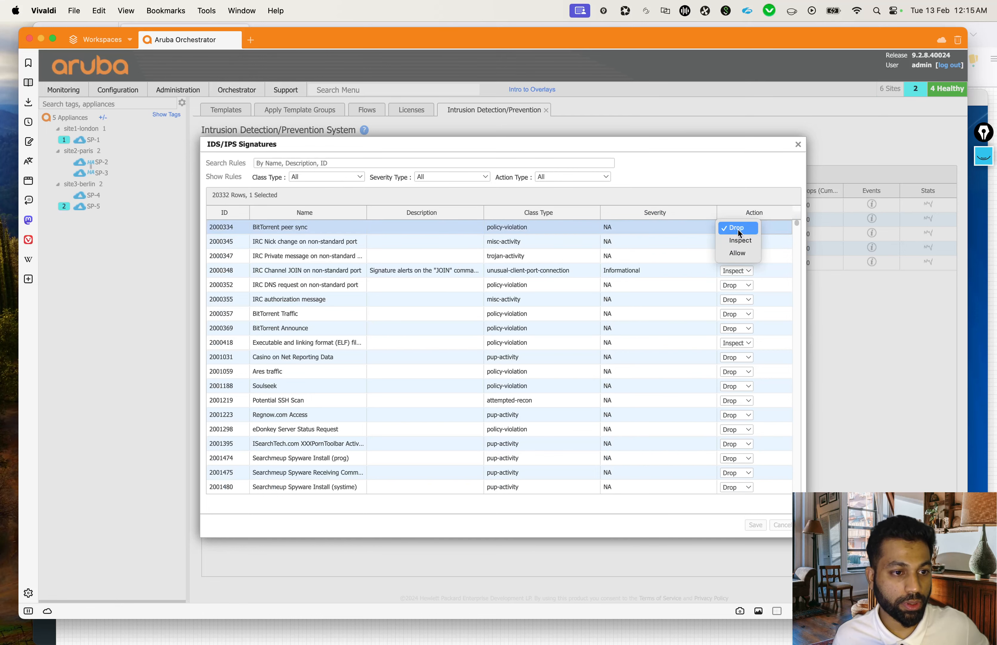
click(738, 228)
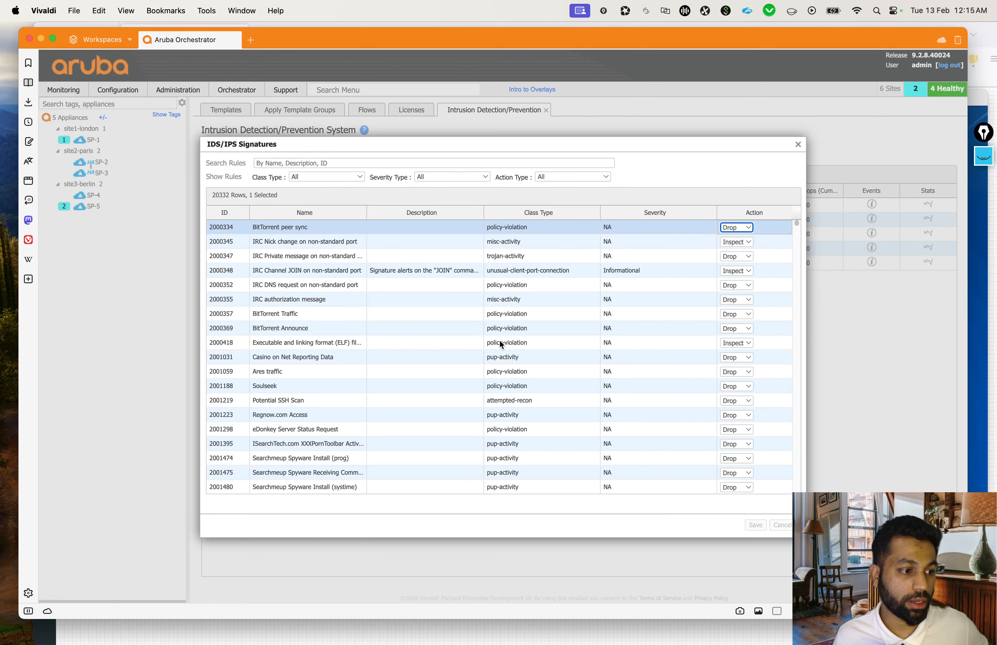
scroll(501, 341, down, 15)
scroll(500, 340, up, 14)
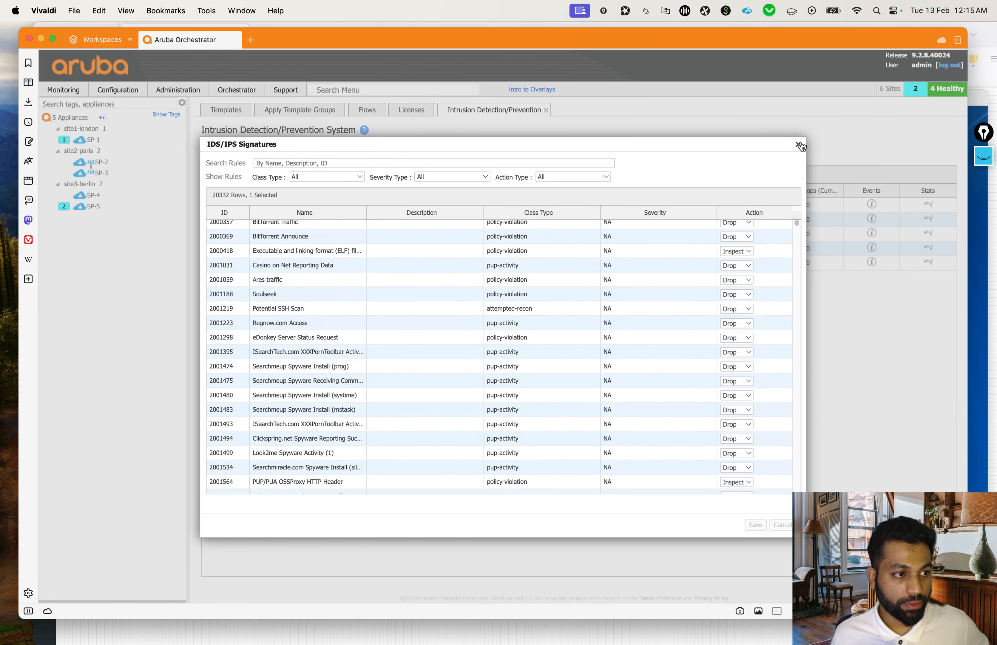
click(799, 145)
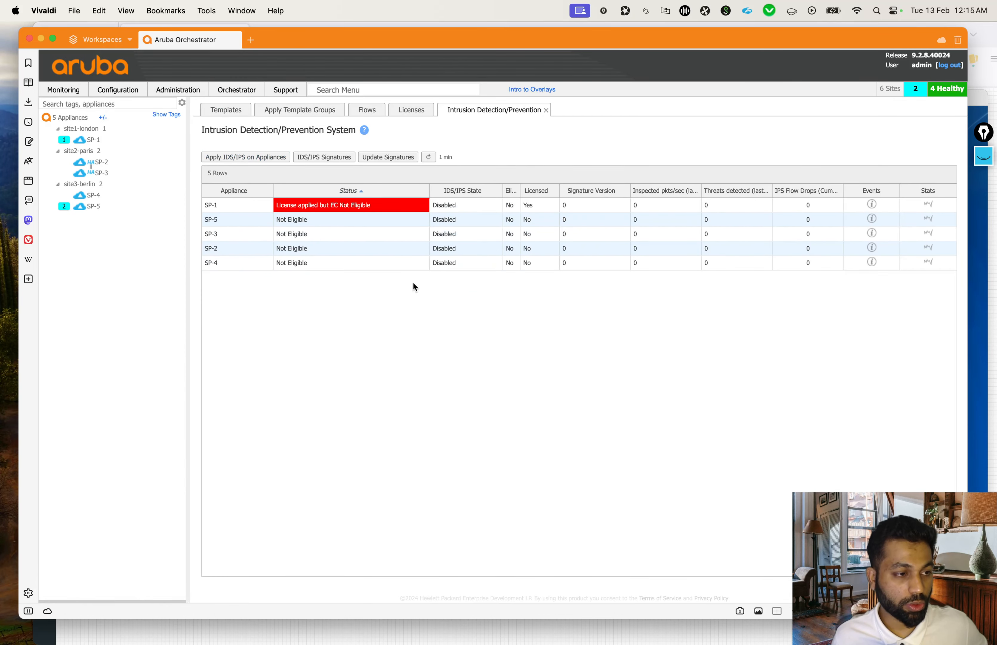
Step: In the ZBF policies template, examine the match criteria and action choices of a new london to paris rule, and cancel
click(220, 111)
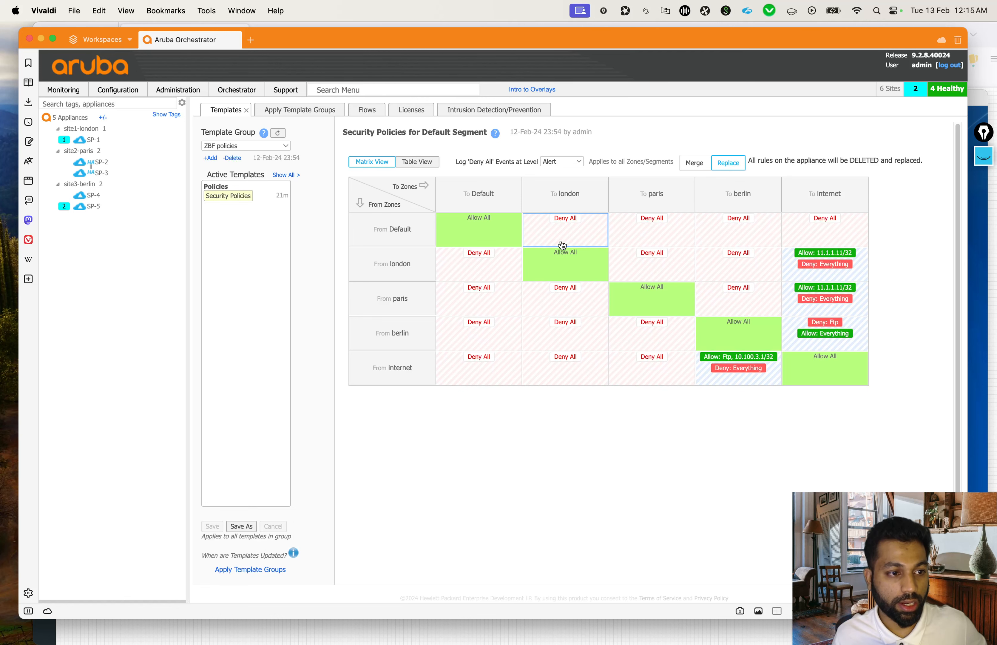
click(651, 268)
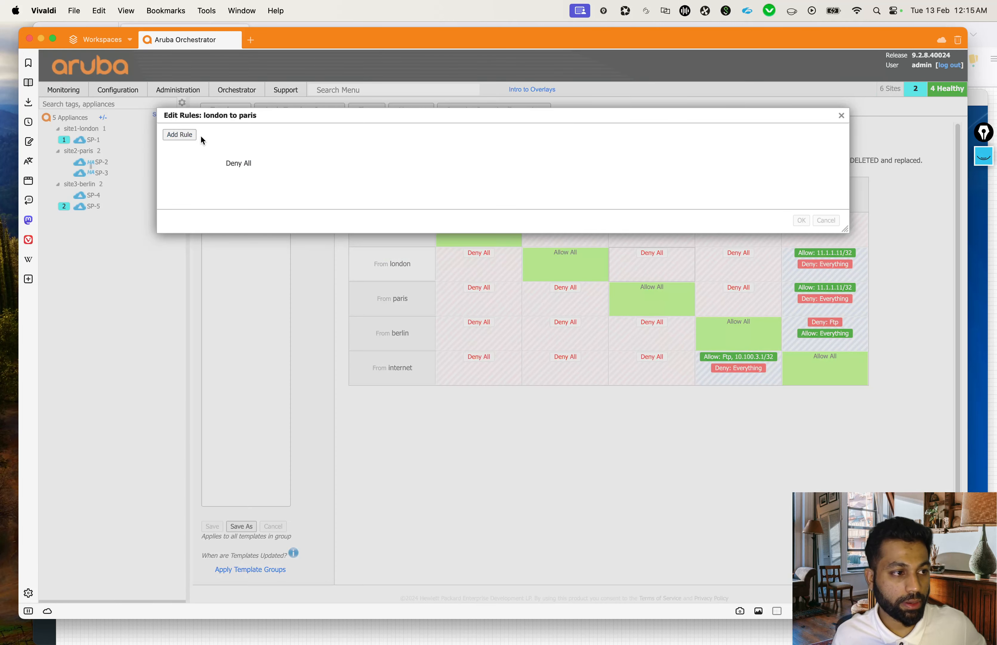
click(182, 135)
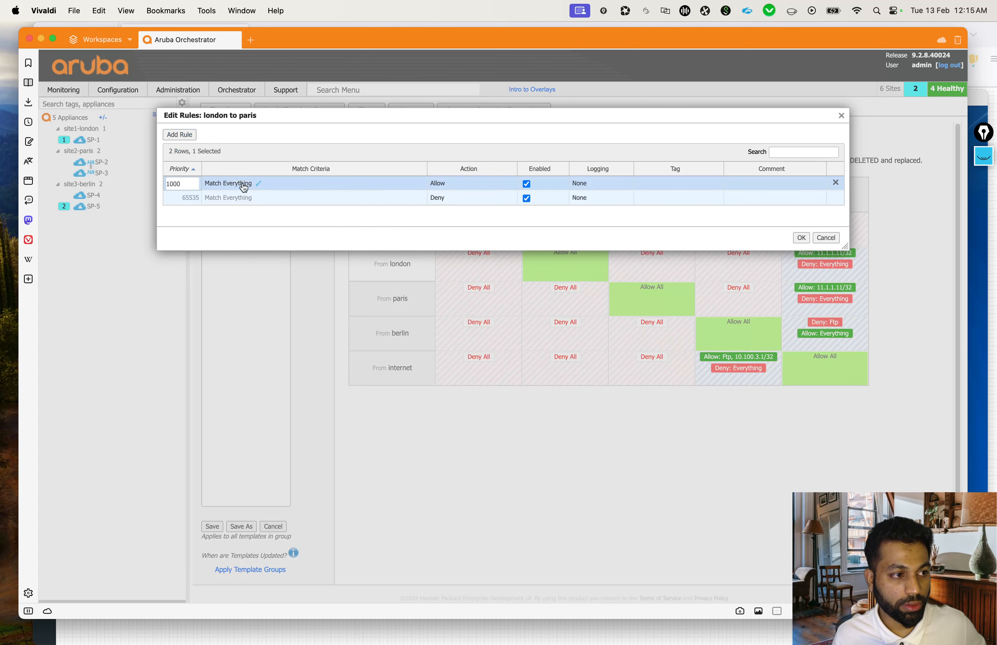
click(258, 184)
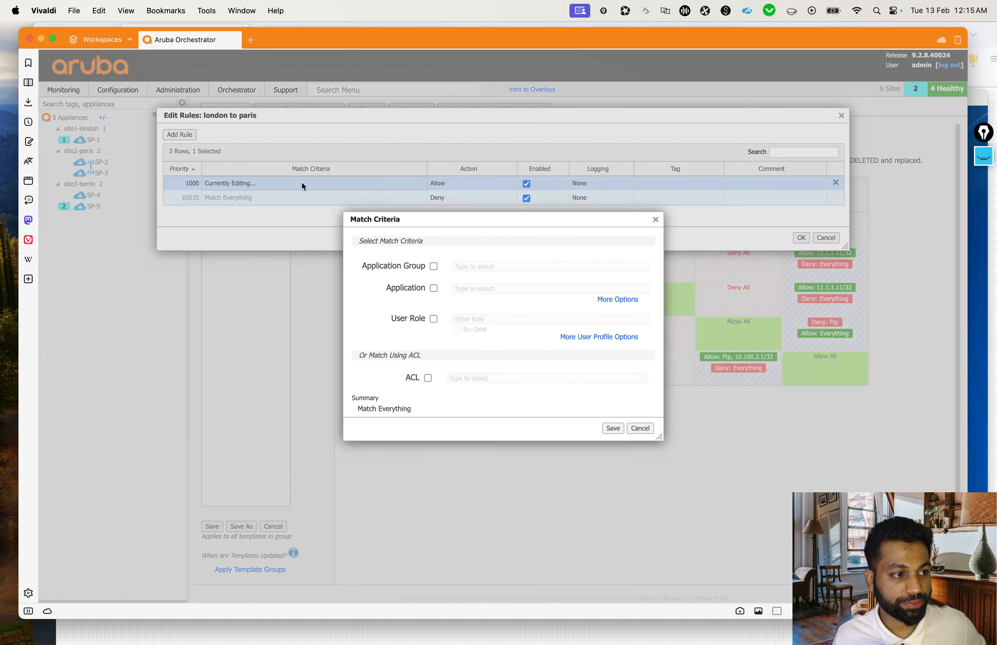
click(656, 220)
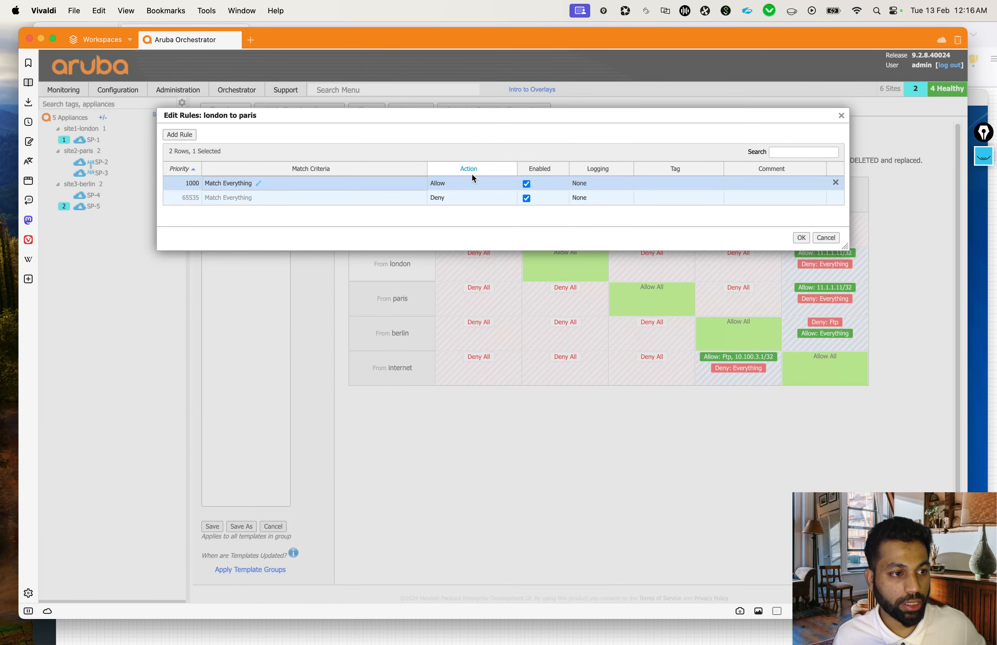
click(464, 183)
click(461, 185)
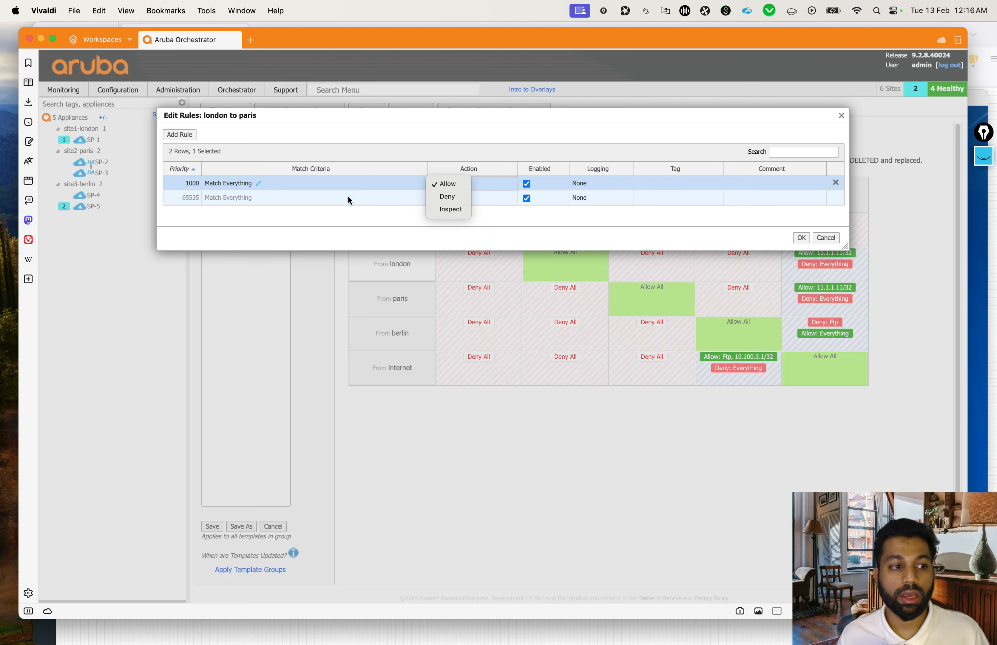
click(399, 225)
click(831, 237)
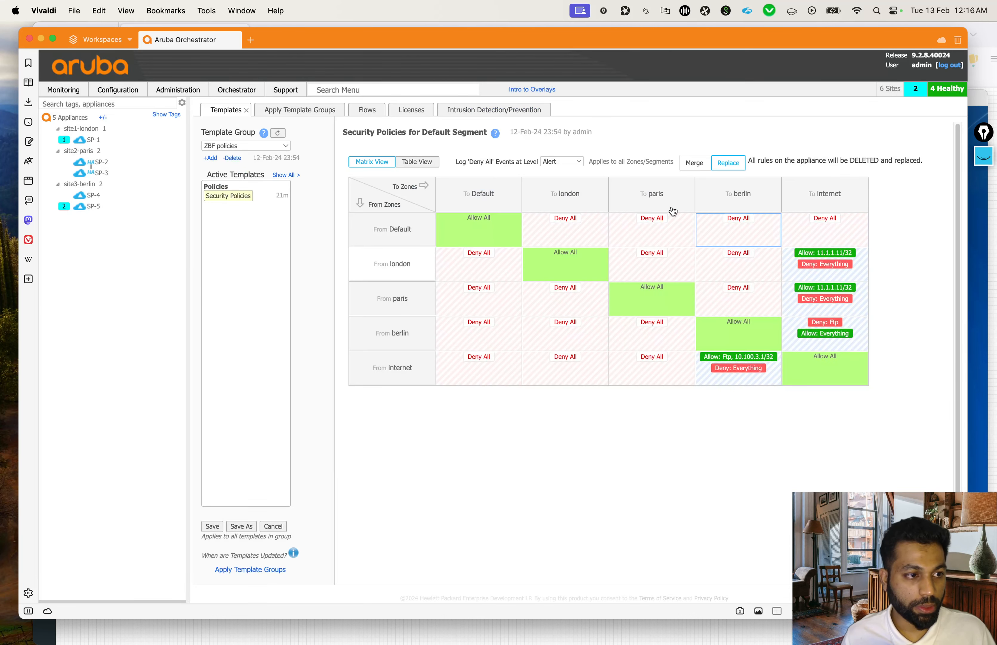